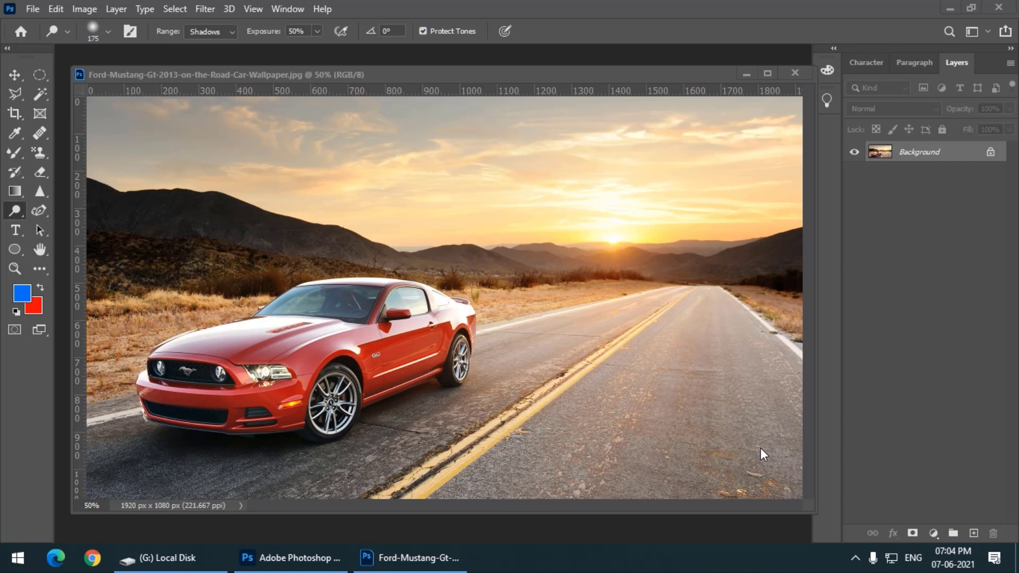
Activate the Dodge tool and review its available tonal ranges.
{"action": "left_click", "coordinate": [13, 215]}
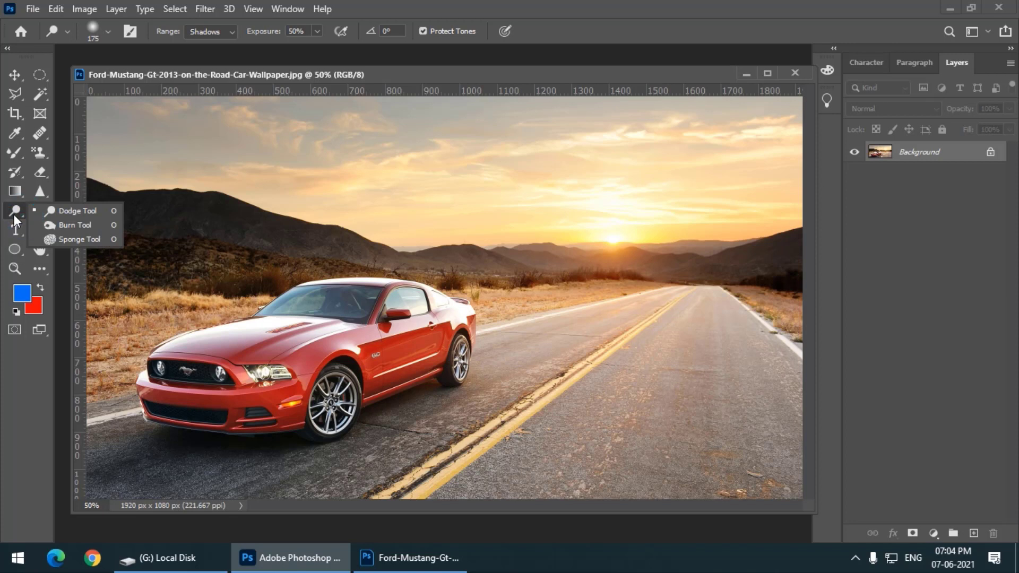
{"action": "left_click", "coordinate": [66, 213]}
{"action": "left_click_drag", "start_coordinate": [162, 73], "coordinate": [168, 74]}
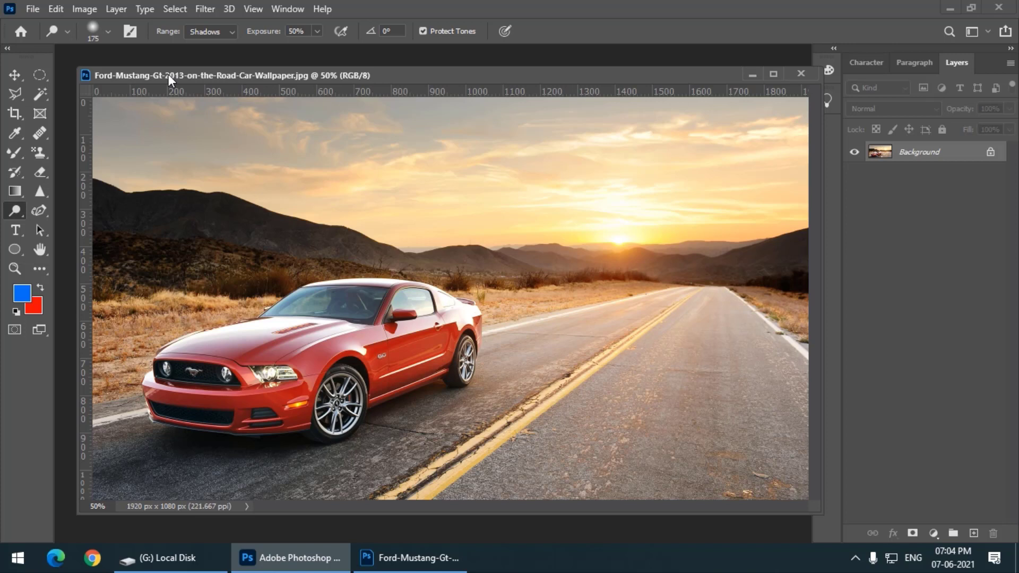
{"action": "right_click", "coordinate": [21, 208]}
{"action": "left_click", "coordinate": [79, 208]}
{"action": "left_click", "coordinate": [220, 41]}
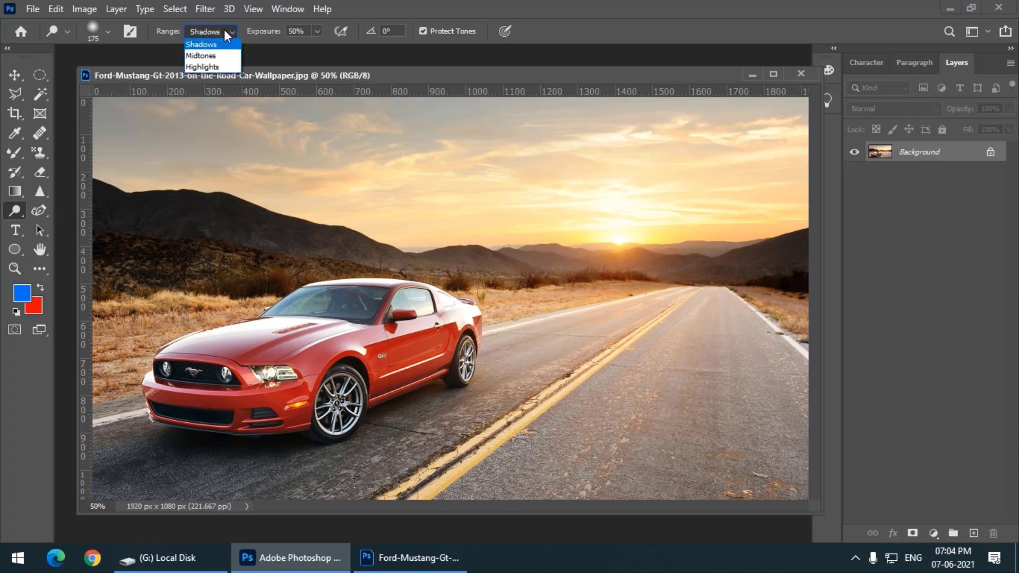
{"action": "left_click", "coordinate": [224, 30]}
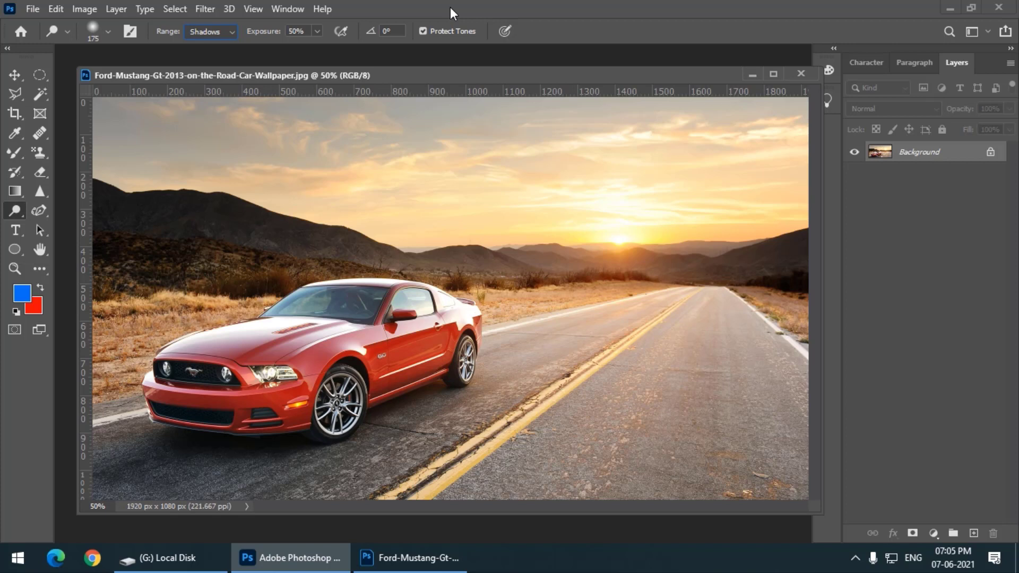
{"action": "left_click_drag", "start_coordinate": [297, 71], "coordinate": [353, 72]}
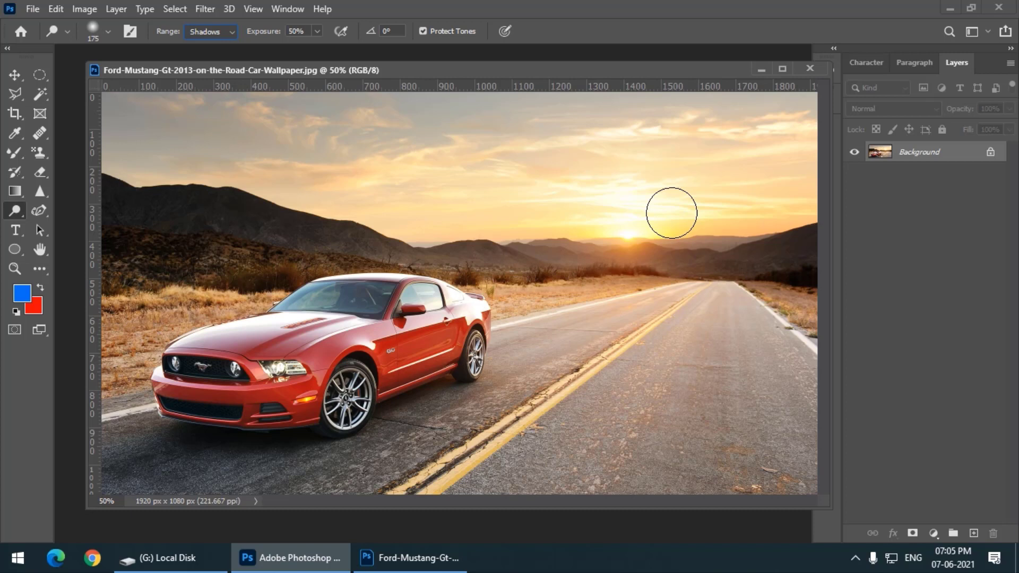
Set the Dodge tool's range to Midtones and enlarge its brush to 200.
{"action": "right_click", "coordinate": [8, 212]}
{"action": "left_click", "coordinate": [83, 210]}
{"action": "left_click", "coordinate": [222, 33]}
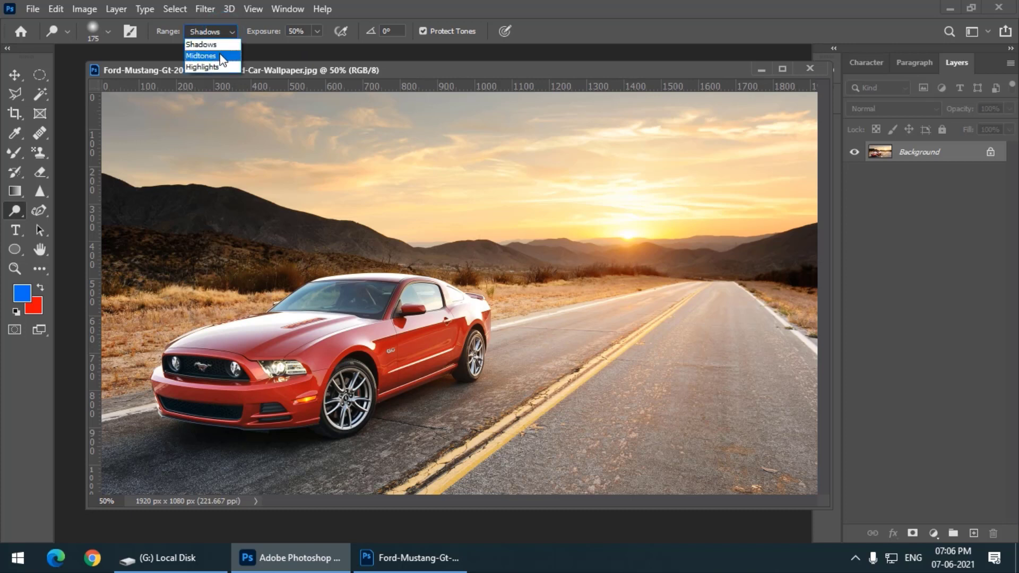
{"action": "left_click", "coordinate": [221, 56]}
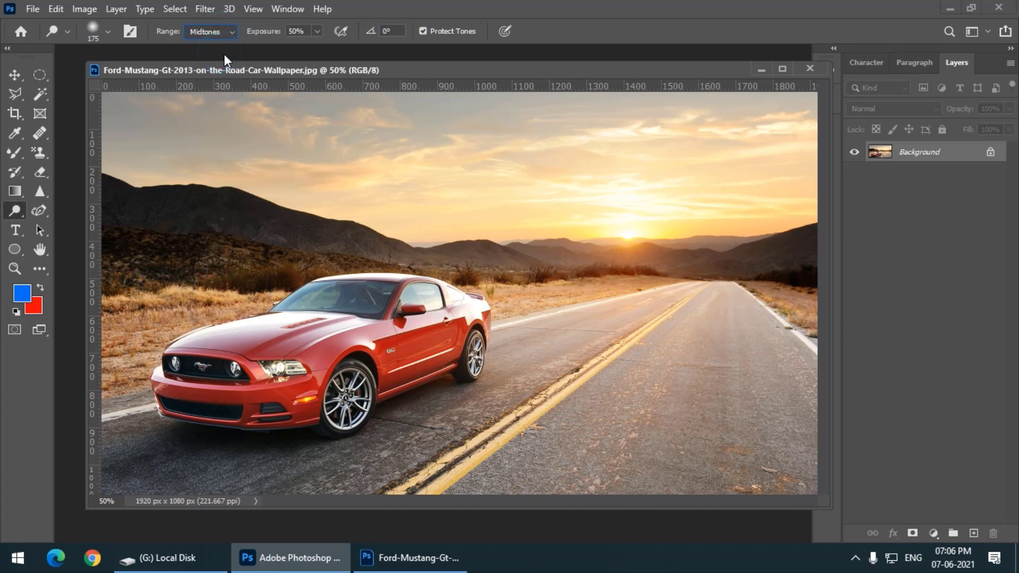
{"action": "left_click", "coordinate": [228, 32]}
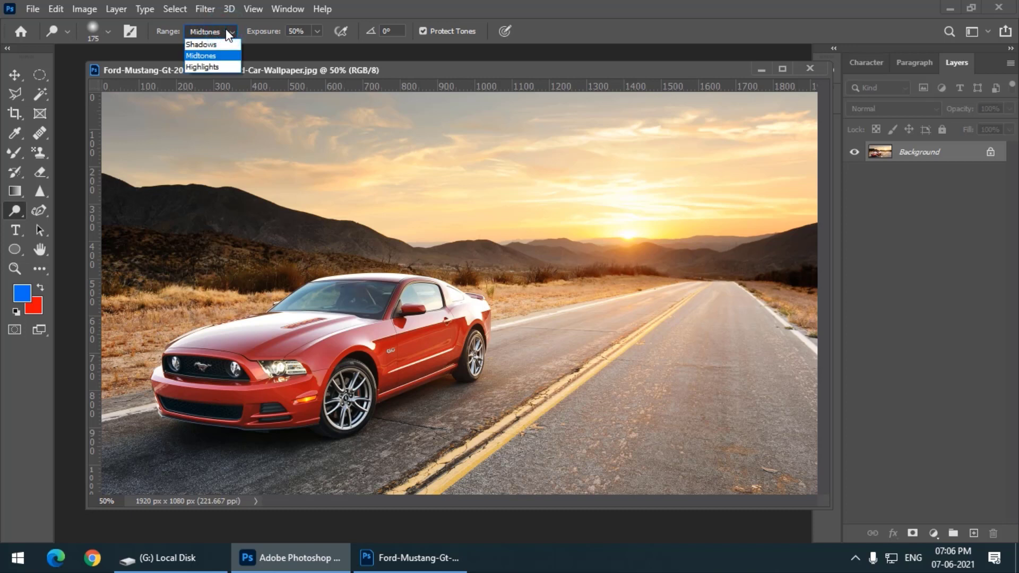
{"action": "left_click", "coordinate": [196, 57]}
{"action": "left_click", "coordinate": [507, 381]}
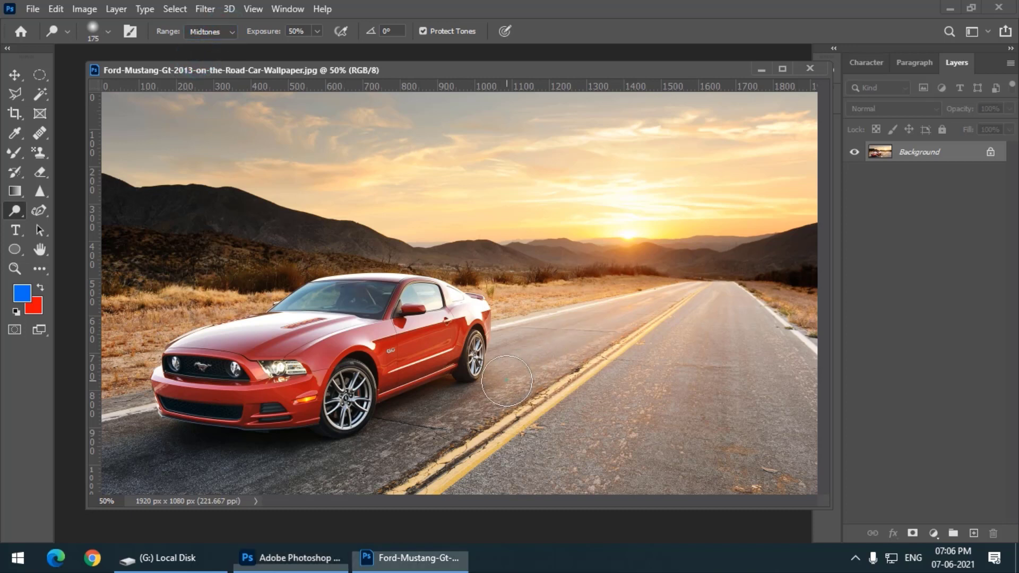
{"action": "key", "text": "bracketright"}
Try lightening the road surface beside the car with midtone Dodge strokes, and undo both strokes.
{"action": "mouse_move", "coordinate": [508, 386]}
{"action": "left_mouse_down"}
{"action": "mouse_move", "coordinate": [367, 455]}
{"action": "mouse_move", "coordinate": [645, 325]}
{"action": "mouse_move", "coordinate": [381, 479]}
{"action": "mouse_move", "coordinate": [630, 345]}
{"action": "mouse_move", "coordinate": [463, 466]}
{"action": "mouse_move", "coordinate": [716, 321]}
{"action": "mouse_move", "coordinate": [622, 468]}
{"action": "mouse_move", "coordinate": [583, 468]}
{"action": "mouse_move", "coordinate": [608, 378]}
{"action": "mouse_move", "coordinate": [672, 359]}
{"action": "mouse_move", "coordinate": [710, 474]}
{"action": "mouse_move", "coordinate": [768, 479]}
{"action": "mouse_move", "coordinate": [788, 442]}
{"action": "mouse_move", "coordinate": [747, 350]}
{"action": "mouse_move", "coordinate": [741, 475]}
{"action": "mouse_move", "coordinate": [791, 472]}
{"action": "left_mouse_up"}
{"action": "mouse_move", "coordinate": [470, 394]}
{"action": "left_mouse_down"}
{"action": "mouse_move", "coordinate": [259, 462]}
{"action": "mouse_move", "coordinate": [156, 468]}
{"action": "mouse_move", "coordinate": [117, 482]}
{"action": "mouse_move", "coordinate": [480, 382]}
{"action": "mouse_move", "coordinate": [478, 369]}
{"action": "mouse_move", "coordinate": [633, 313]}
{"action": "mouse_move", "coordinate": [659, 348]}
{"action": "mouse_move", "coordinate": [612, 426]}
{"action": "mouse_move", "coordinate": [584, 438]}
{"action": "mouse_move", "coordinate": [581, 399]}
{"action": "mouse_move", "coordinate": [558, 472]}
{"action": "mouse_move", "coordinate": [597, 303]}
{"action": "mouse_move", "coordinate": [163, 450]}
{"action": "mouse_move", "coordinate": [467, 358]}
{"action": "mouse_move", "coordinate": [625, 390]}
{"action": "mouse_move", "coordinate": [684, 345]}
{"action": "mouse_move", "coordinate": [718, 354]}
{"action": "mouse_move", "coordinate": [769, 448]}
{"action": "mouse_move", "coordinate": [765, 504]}
{"action": "mouse_move", "coordinate": [689, 457]}
{"action": "left_mouse_up"}
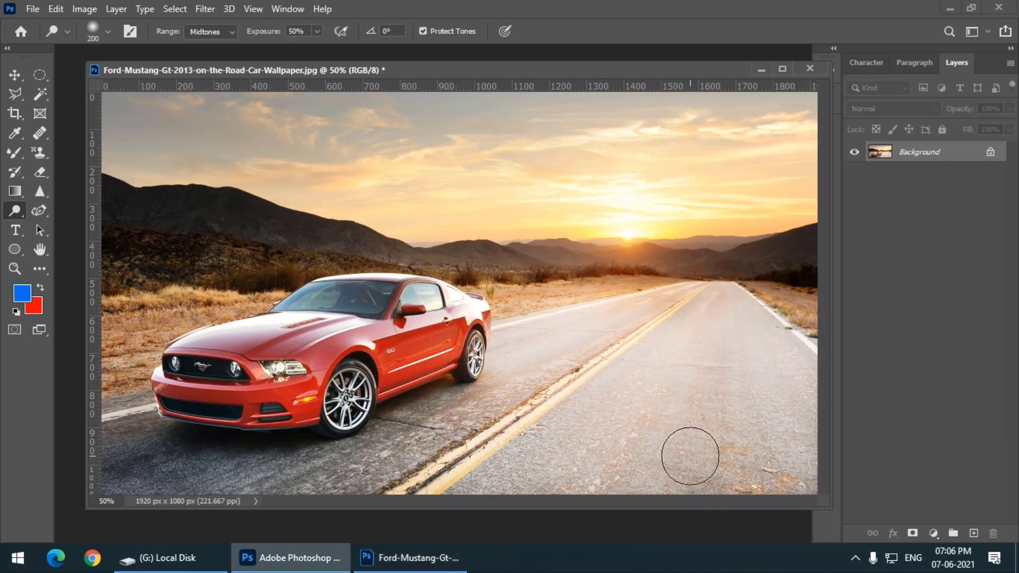
{"action": "key", "text": "ctrl+z"}
{"action": "key", "text": "ctrl+z"}
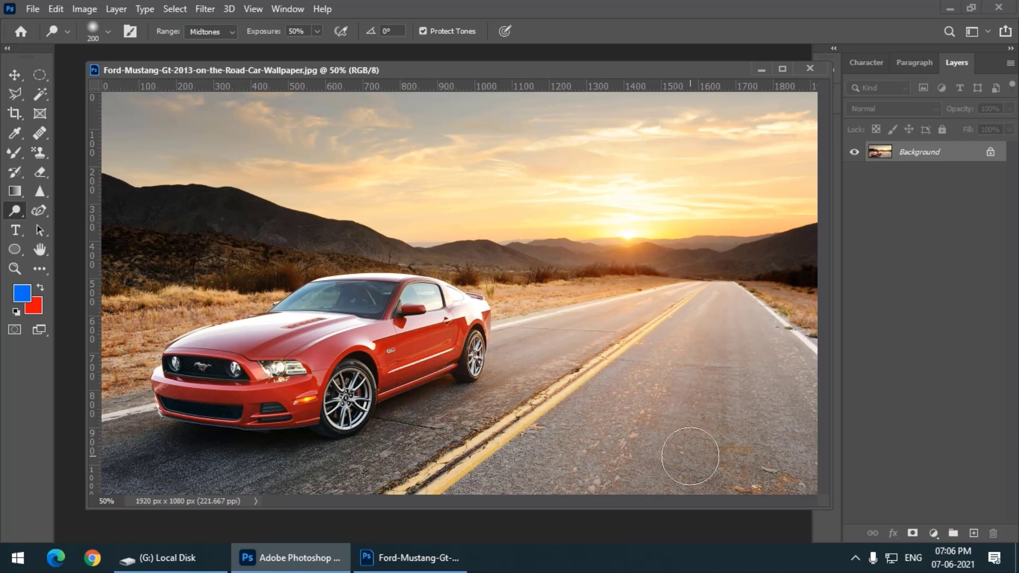
Switch to the desktop, launch the keypress OSD shortcut and return to the car image in Photoshop.
{"action": "left_click", "coordinate": [949, 9]}
{"action": "left_click", "coordinate": [1001, 7]}
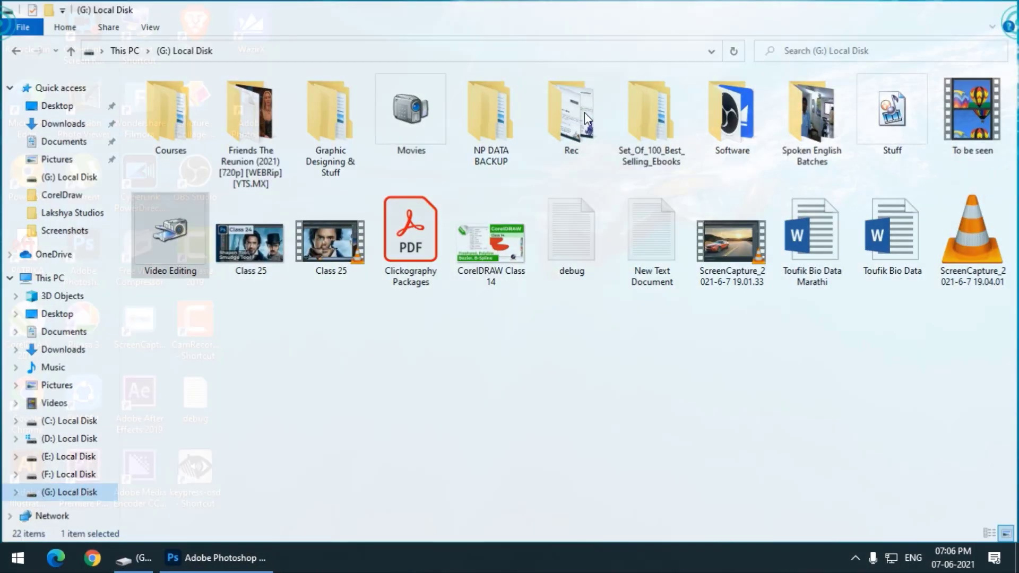
{"action": "double_click", "coordinate": [198, 486]}
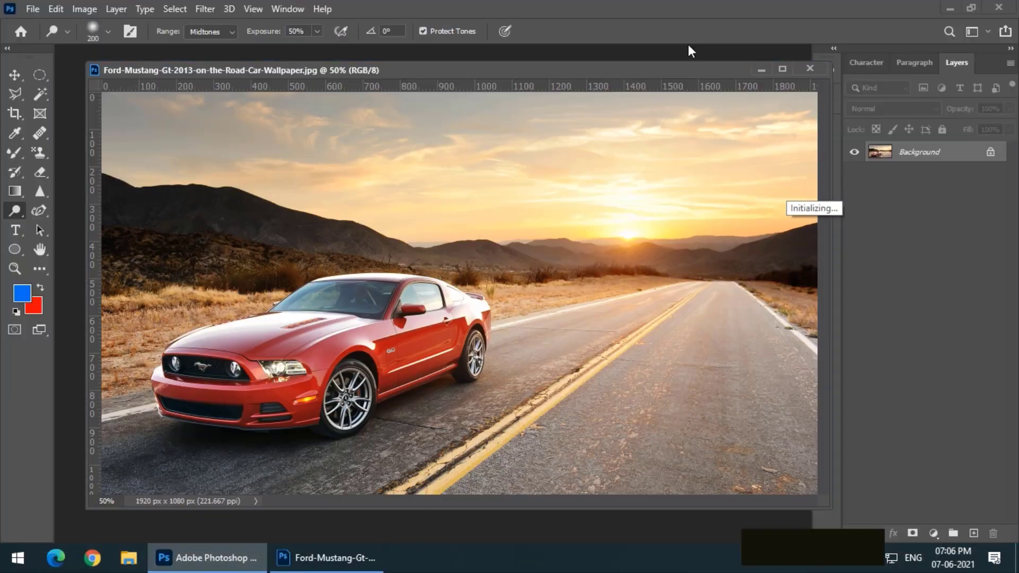
{"action": "left_click_drag", "start_coordinate": [679, 71], "coordinate": [658, 72]}
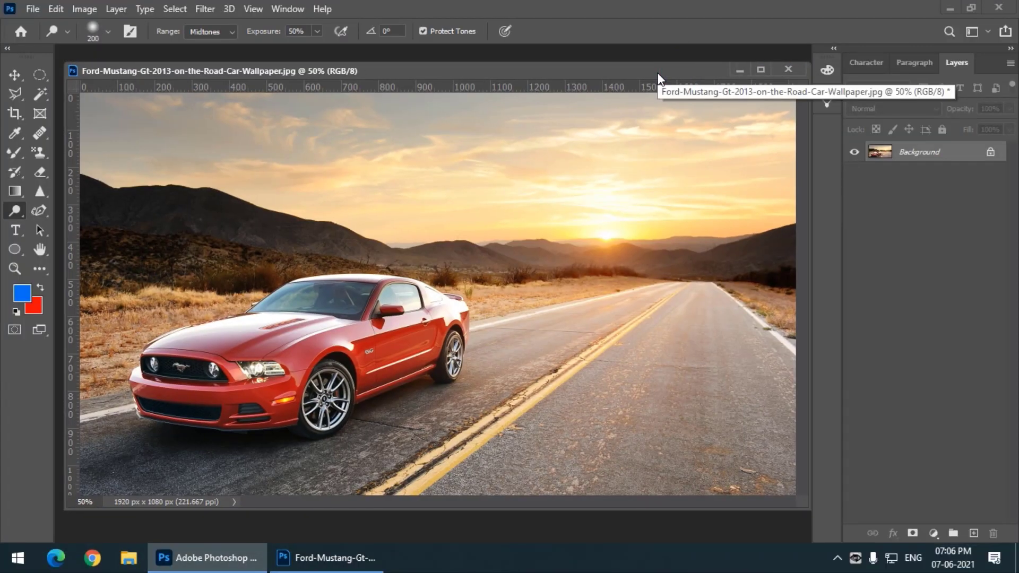
Duplicate the Background layer and lighten the road on the copy with midtone Dodge strokes.
{"action": "key", "text": "ctrl"}
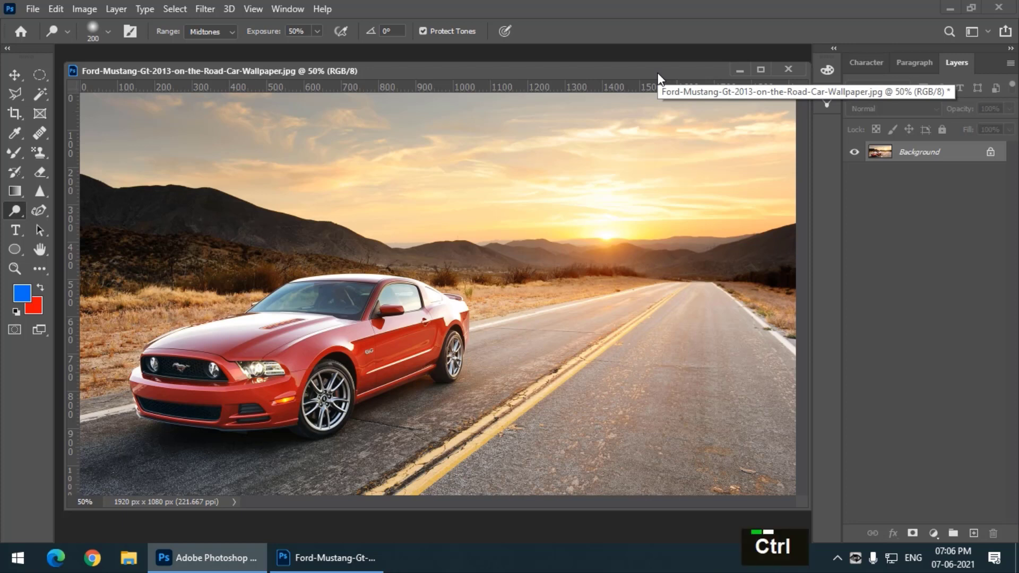
{"action": "key", "text": "ctrl+j"}
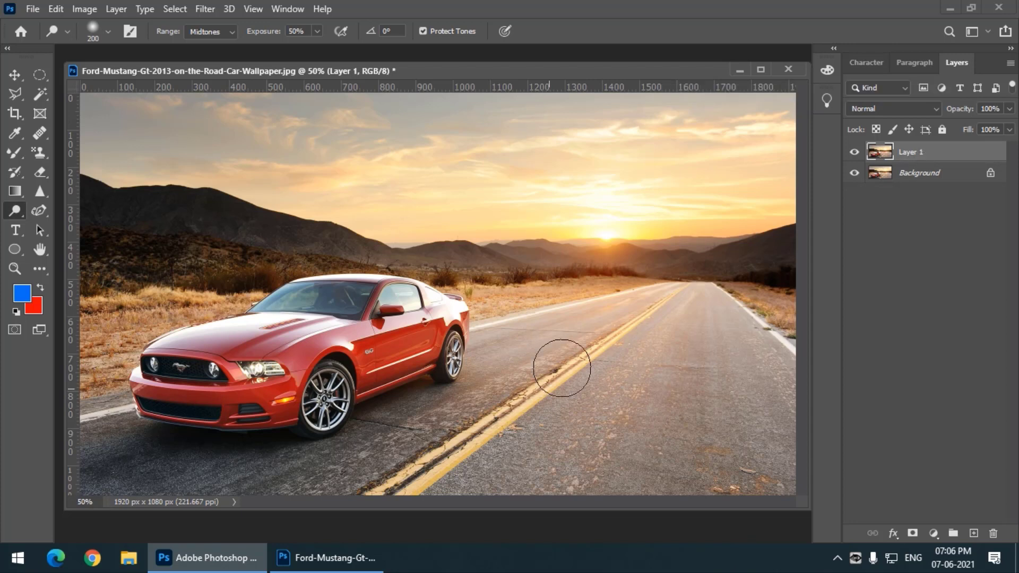
{"action": "mouse_move", "coordinate": [530, 344]}
{"action": "left_mouse_down"}
{"action": "mouse_move", "coordinate": [568, 366]}
{"action": "mouse_move", "coordinate": [542, 435]}
{"action": "left_mouse_up"}
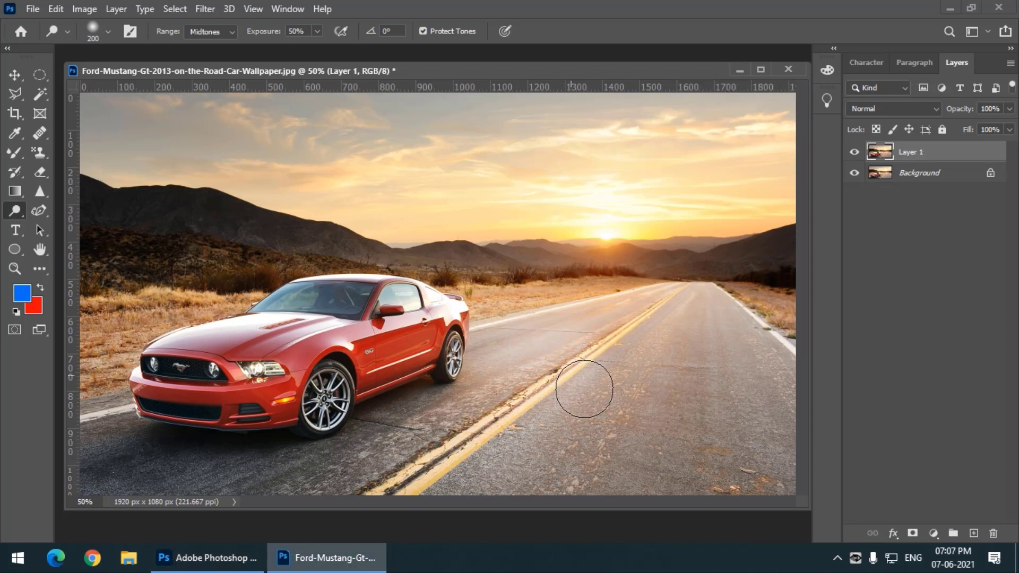
{"action": "mouse_move", "coordinate": [584, 389]}
{"action": "left_mouse_down"}
{"action": "mouse_move", "coordinate": [732, 343]}
{"action": "mouse_move", "coordinate": [742, 498]}
{"action": "mouse_move", "coordinate": [772, 482]}
{"action": "mouse_move", "coordinate": [659, 388]}
{"action": "mouse_move", "coordinate": [139, 485]}
{"action": "mouse_move", "coordinate": [483, 419]}
{"action": "left_mouse_up"}
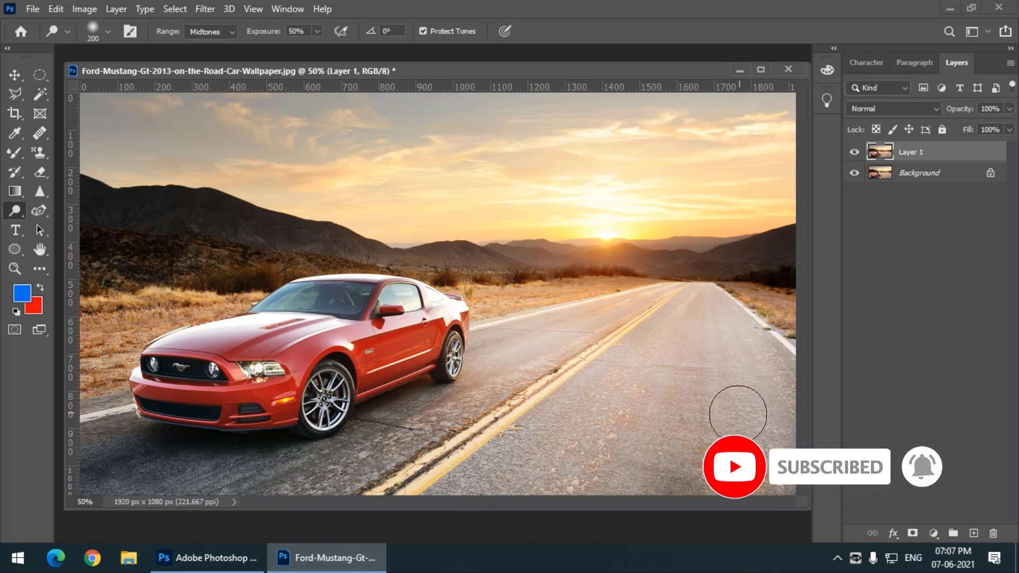
{"action": "right_click", "coordinate": [20, 209]}
{"action": "left_click", "coordinate": [59, 211]}
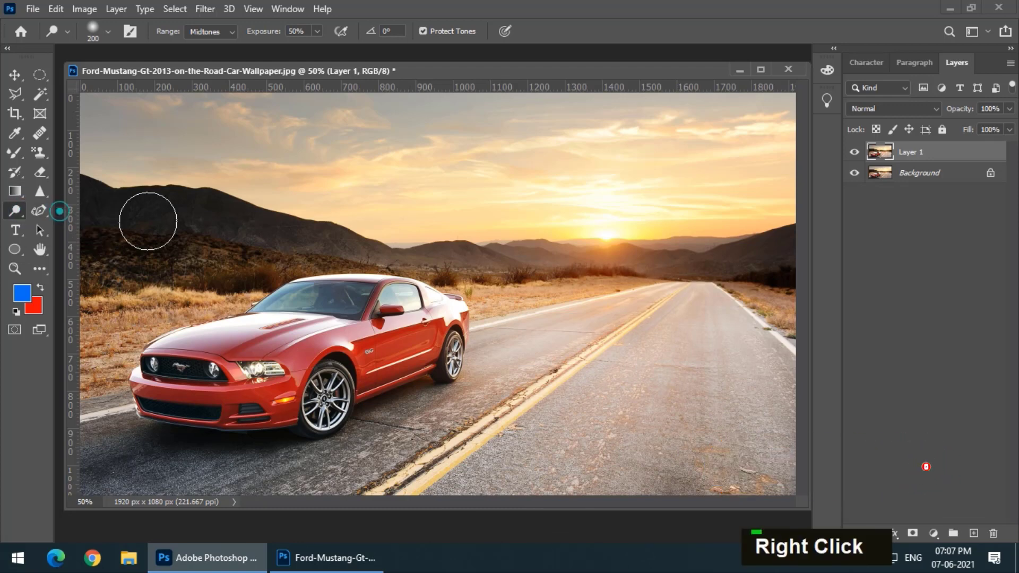
{"action": "mouse_move", "coordinate": [559, 429]}
{"action": "left_mouse_down"}
{"action": "mouse_move", "coordinate": [460, 471]}
{"action": "mouse_move", "coordinate": [736, 430]}
{"action": "mouse_move", "coordinate": [756, 408]}
{"action": "mouse_move", "coordinate": [773, 460]}
{"action": "mouse_move", "coordinate": [778, 410]}
{"action": "left_mouse_up"}
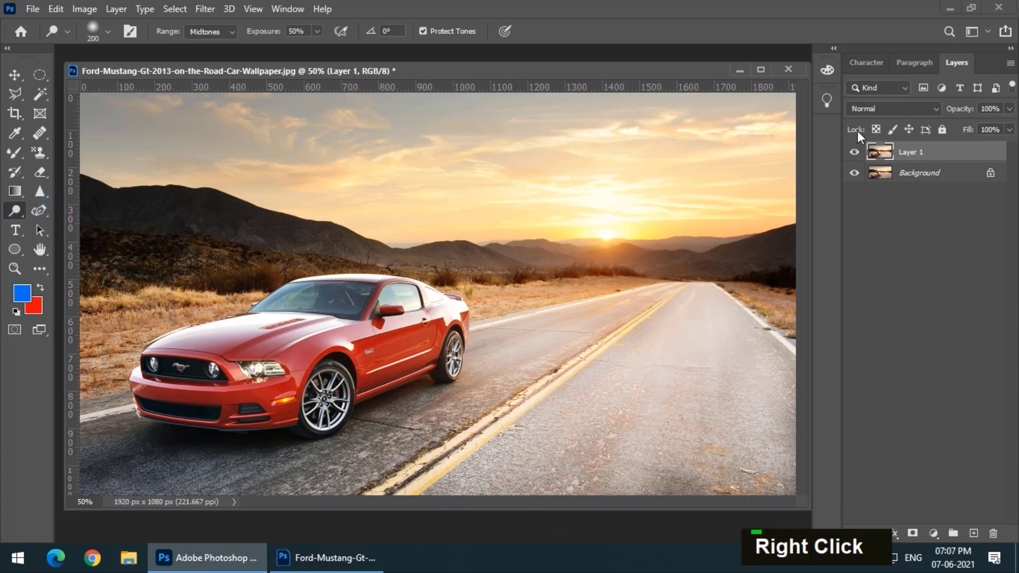
Compare the dodged road with the original by toggling Layer 1's visibility, and delete Layer 1.
{"action": "left_click", "coordinate": [854, 152]}
{"action": "left_click", "coordinate": [855, 152]}
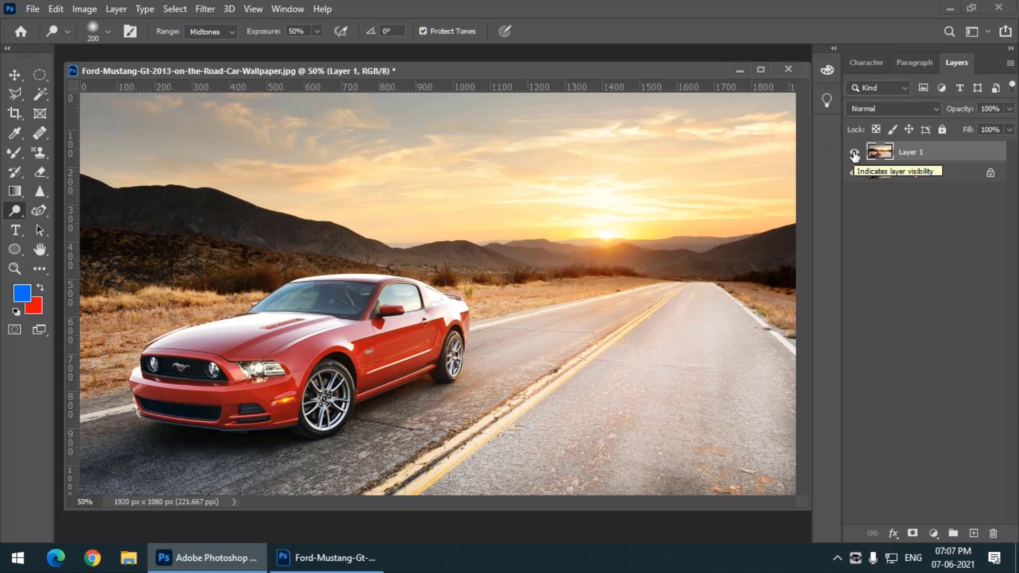
{"action": "left_click", "coordinate": [854, 153]}
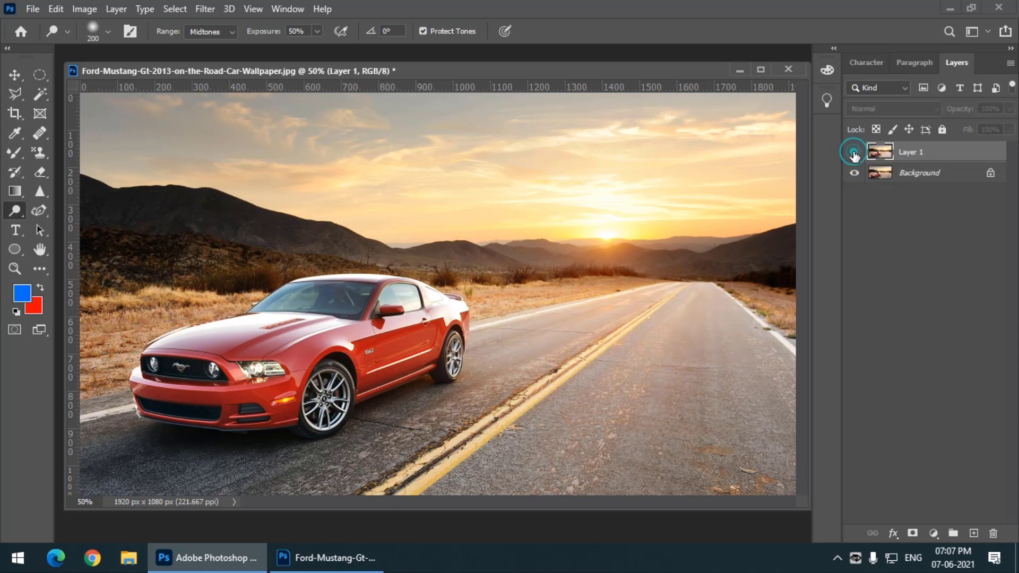
{"action": "left_click", "coordinate": [854, 153]}
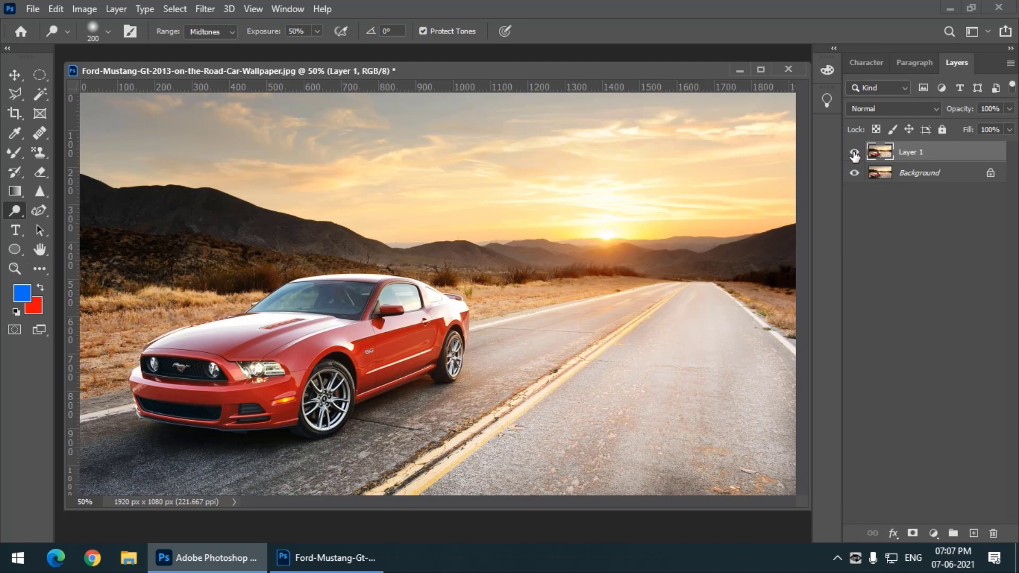
{"action": "key", "text": "Delete"}
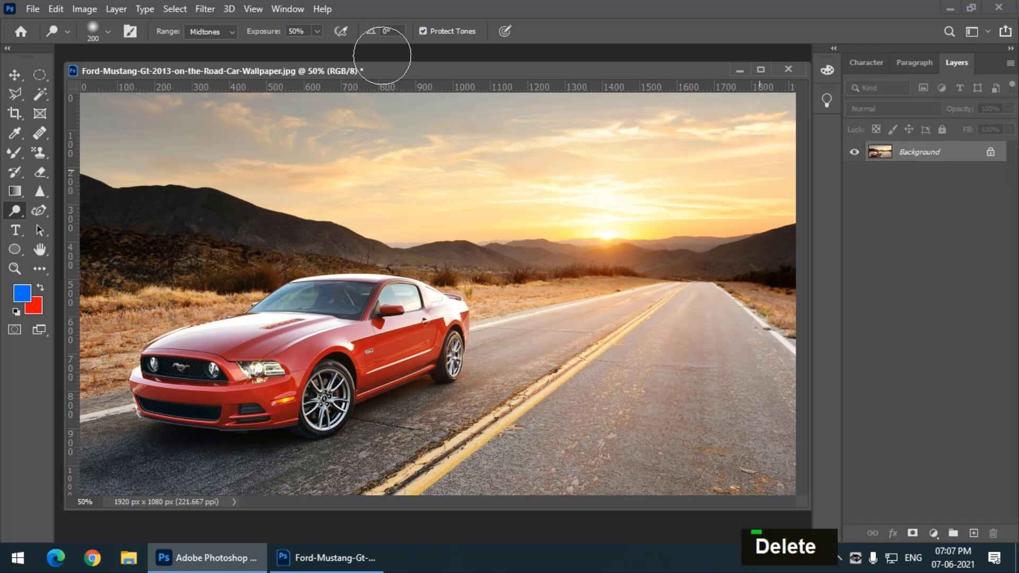
{"action": "mouse_move", "coordinate": [361, 65]}
{"action": "left_mouse_down"}
{"action": "mouse_move", "coordinate": [377, 65]}
{"action": "mouse_move", "coordinate": [365, 65]}
{"action": "left_mouse_up"}
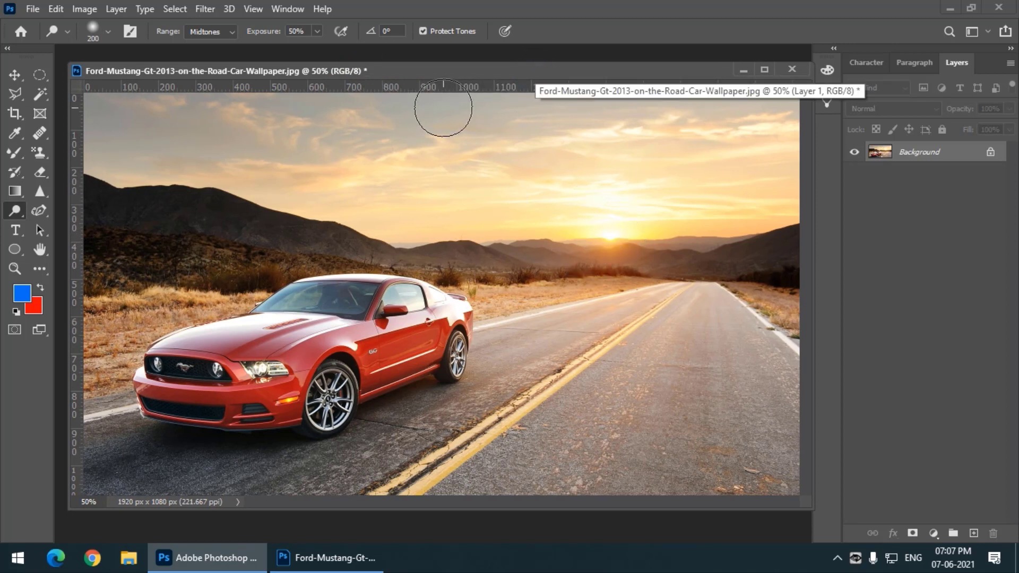
Set the Dodge tool's range to Shadows and revert the image to its saved state.
{"action": "left_click", "coordinate": [215, 31]}
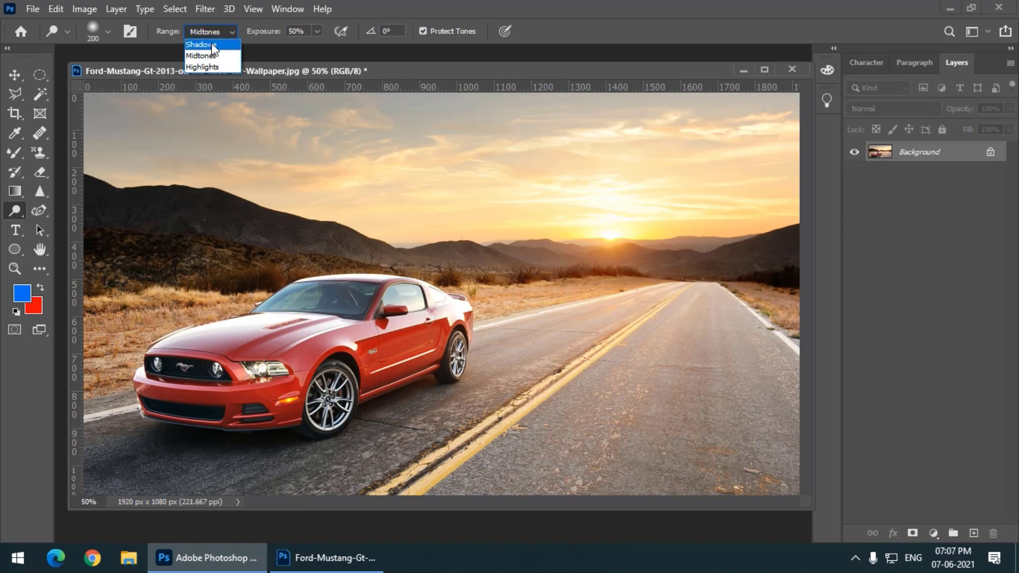
{"action": "left_click", "coordinate": [212, 45]}
{"action": "left_click_drag", "start_coordinate": [575, 77], "coordinate": [570, 77]}
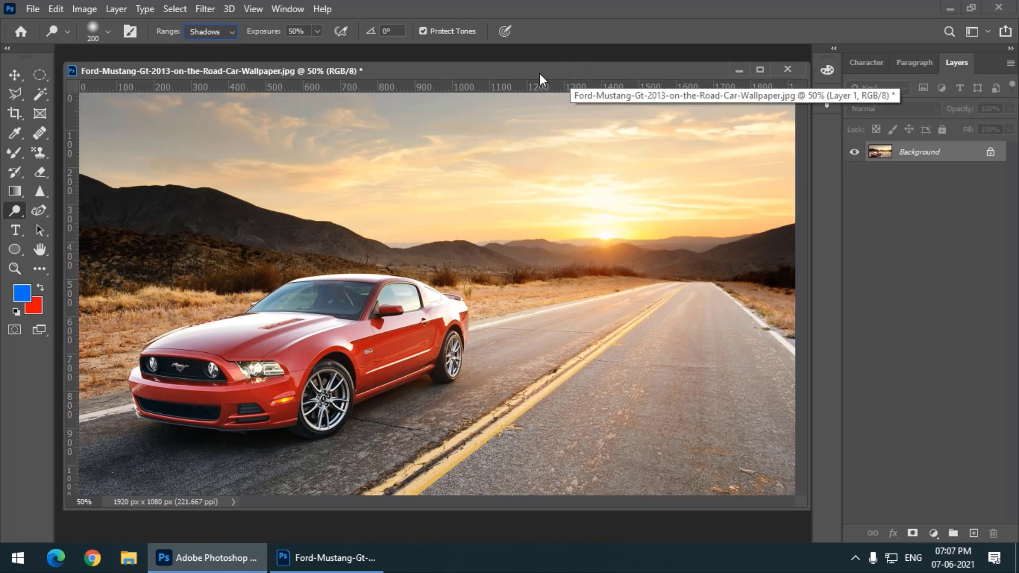
{"action": "left_click_drag", "start_coordinate": [540, 75], "coordinate": [540, 71]}
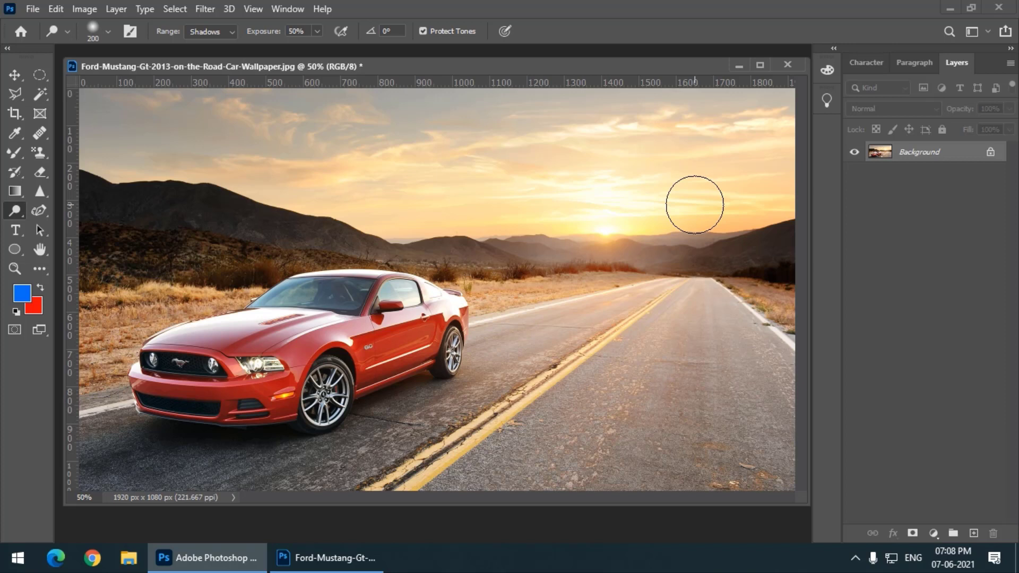
{"action": "key", "text": "F12"}
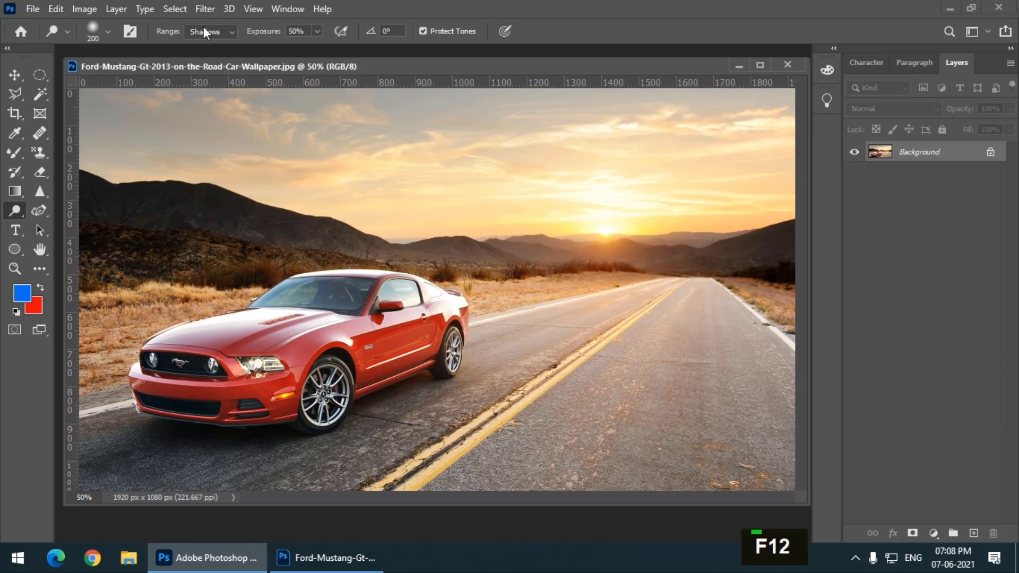
Try a Shadows-range Dodge stroke on the sky near the sun after briefly choosing Highlights, and revert the image.
{"action": "left_click", "coordinate": [203, 32]}
{"action": "left_click", "coordinate": [209, 66]}
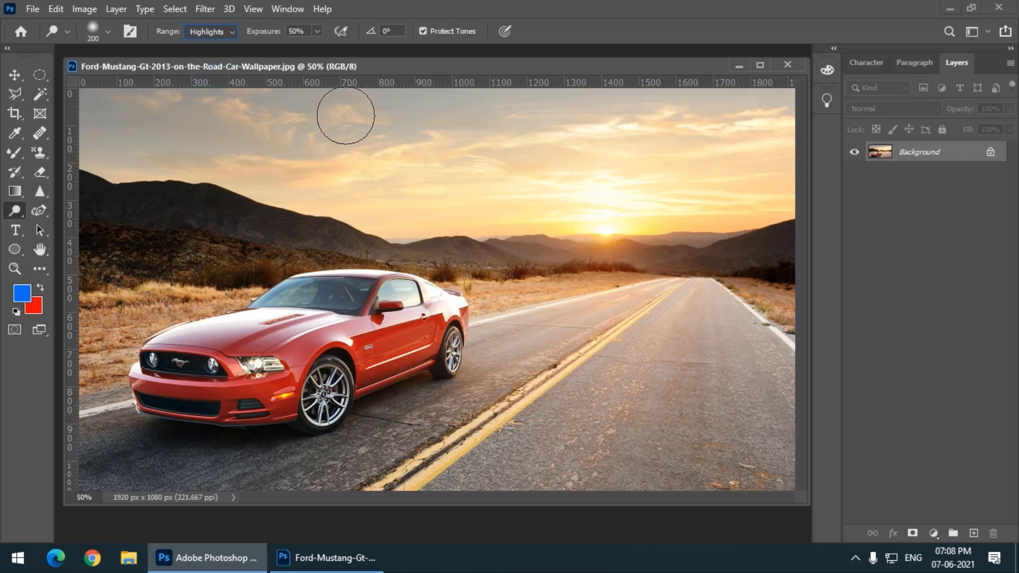
{"action": "left_click", "coordinate": [195, 32]}
{"action": "left_click", "coordinate": [204, 44]}
{"action": "mouse_move", "coordinate": [578, 201]}
{"action": "left_mouse_down"}
{"action": "mouse_move", "coordinate": [578, 180]}
{"action": "mouse_move", "coordinate": [634, 211]}
{"action": "mouse_move", "coordinate": [556, 198]}
{"action": "mouse_move", "coordinate": [575, 239]}
{"action": "mouse_move", "coordinate": [556, 211]}
{"action": "left_mouse_up"}
{"action": "key", "text": "F12"}
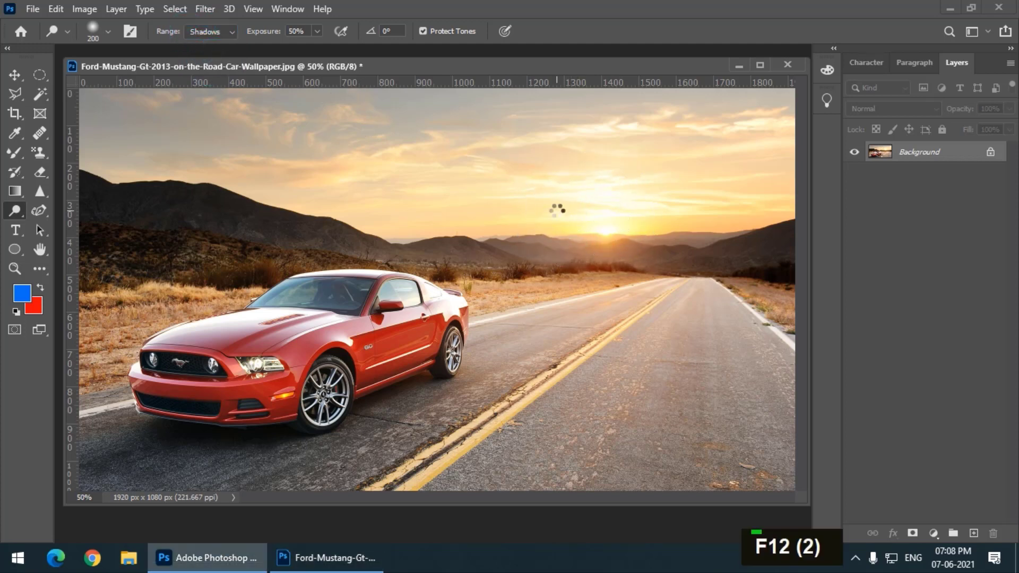
Set the Dodge tool's range to Highlights and lighten the sky around the sun and the far part of the road.
{"action": "left_click", "coordinate": [219, 30]}
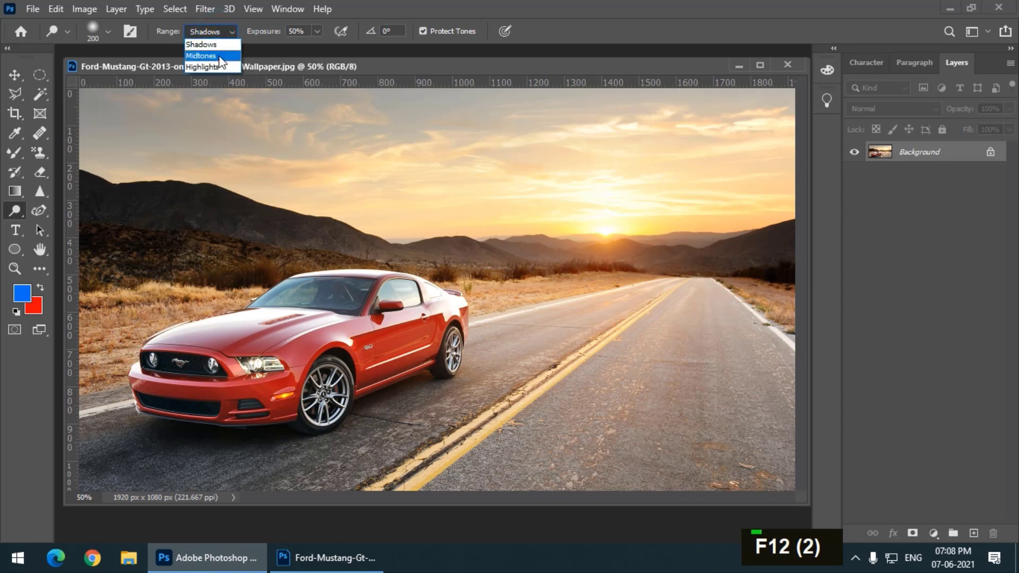
{"action": "left_click", "coordinate": [218, 66]}
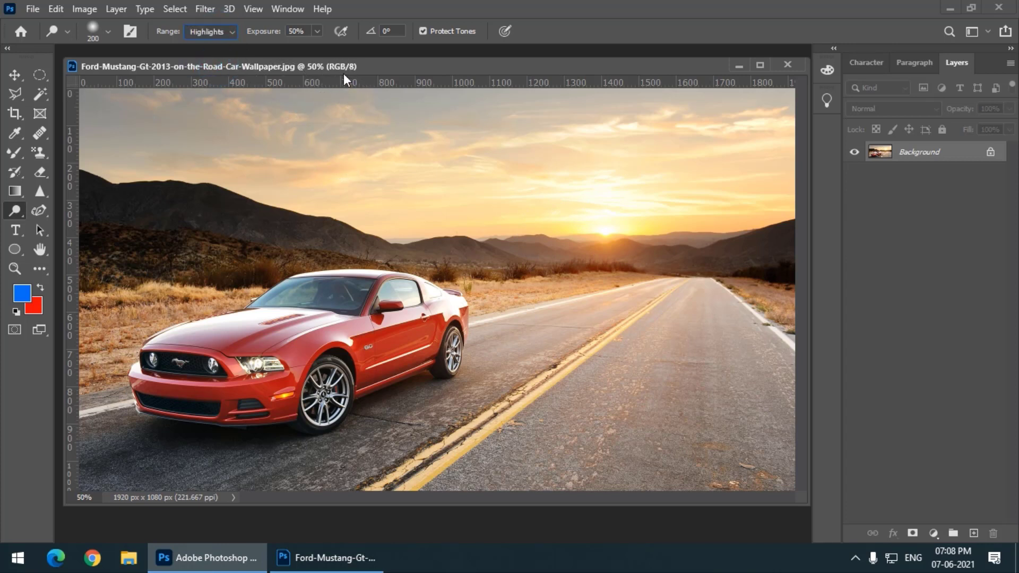
{"action": "mouse_move", "coordinate": [343, 64]}
{"action": "left_mouse_down"}
{"action": "mouse_move", "coordinate": [377, 62]}
{"action": "mouse_move", "coordinate": [341, 76]}
{"action": "left_mouse_up"}
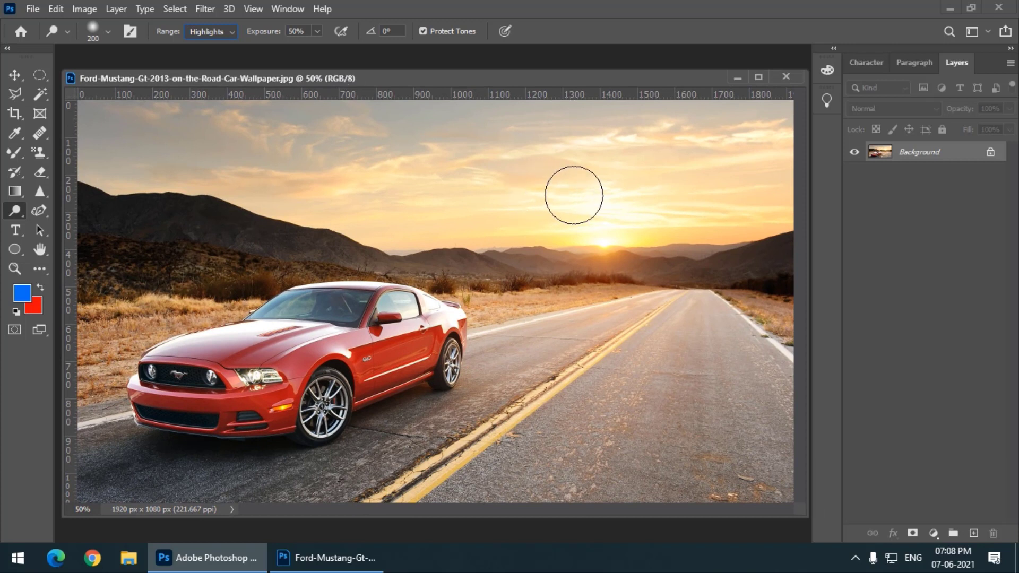
{"action": "mouse_move", "coordinate": [584, 198]}
{"action": "left_mouse_down"}
{"action": "mouse_move", "coordinate": [611, 286]}
{"action": "mouse_move", "coordinate": [603, 186]}
{"action": "mouse_move", "coordinate": [587, 283]}
{"action": "mouse_move", "coordinate": [485, 232]}
{"action": "mouse_move", "coordinate": [512, 283]}
{"action": "mouse_move", "coordinate": [595, 132]}
{"action": "mouse_move", "coordinate": [505, 259]}
{"action": "mouse_move", "coordinate": [584, 146]}
{"action": "mouse_move", "coordinate": [505, 170]}
{"action": "mouse_move", "coordinate": [581, 285]}
{"action": "left_mouse_up"}
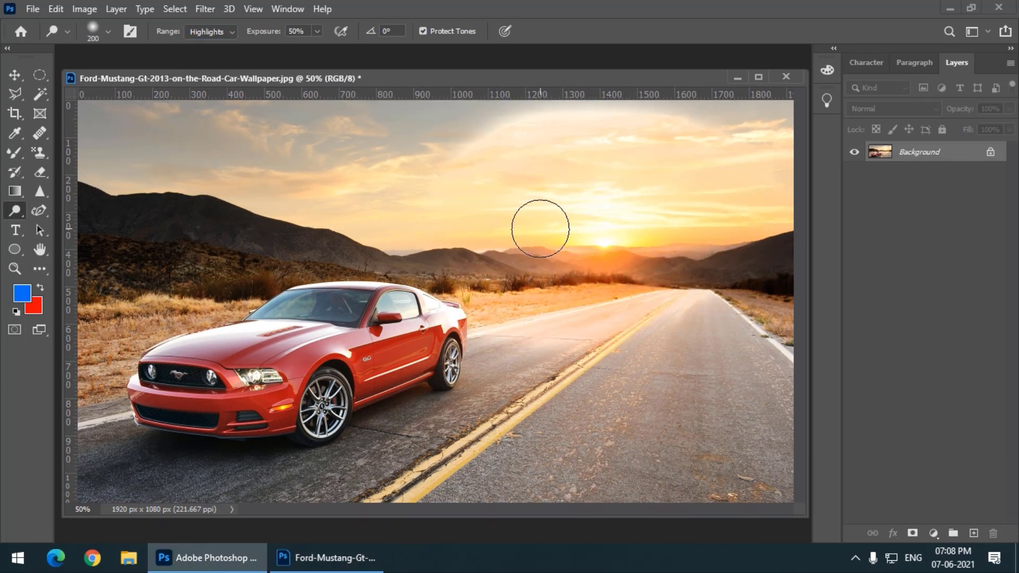
Revert the image to its saved state and set the Dodge tool to 17% exposure with a 300 px brush.
{"action": "key", "text": "F12"}
{"action": "key", "text": "F12"}
{"action": "key", "text": "F12"}
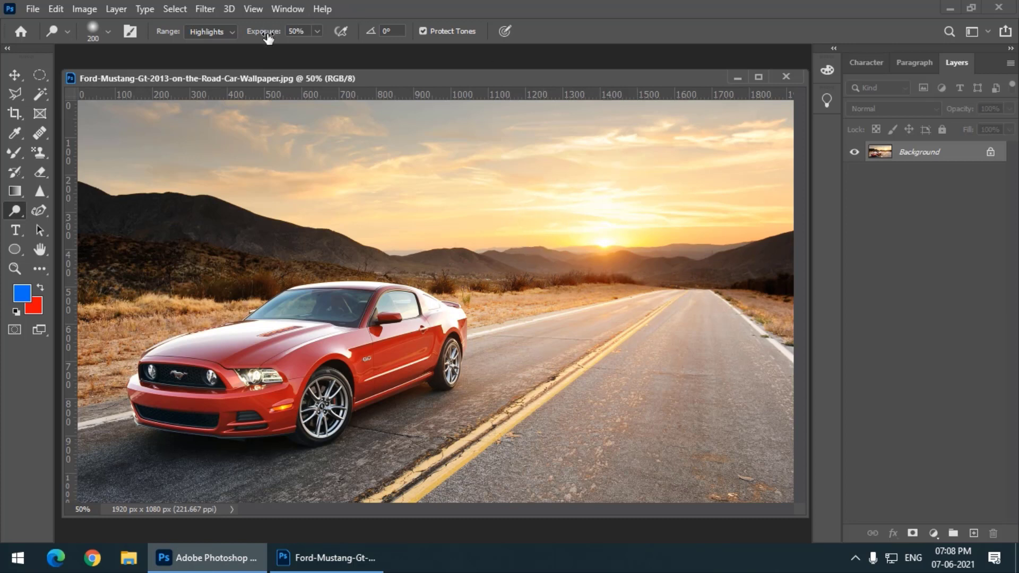
{"action": "left_click_drag", "start_coordinate": [268, 37], "coordinate": [249, 40]}
{"action": "key", "text": "bracketright"}
{"action": "key", "text": "bracketright"}
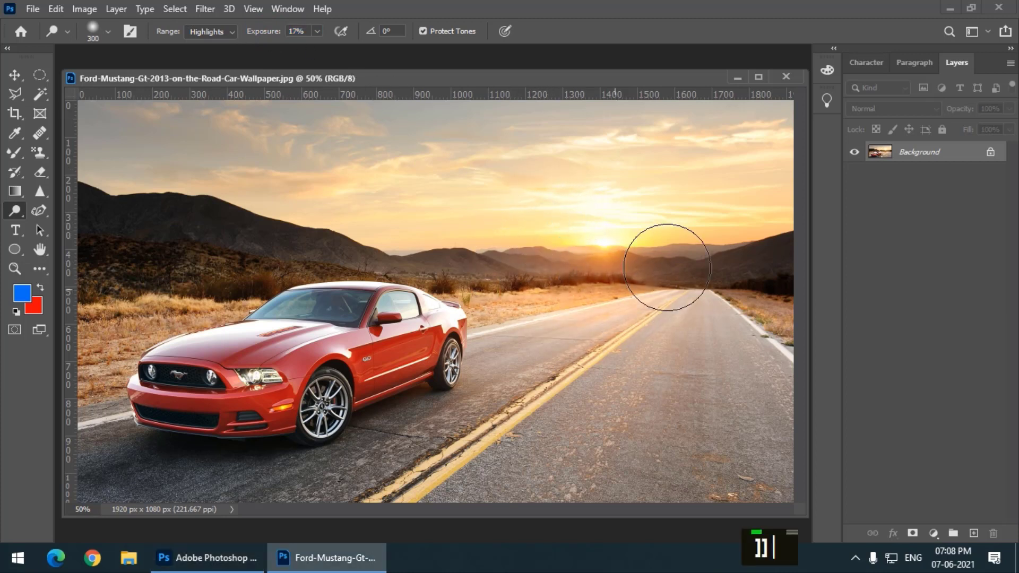
Try lightening the sky around the sun and the far part of the road at 17% exposure, reverting the image between tries.
{"action": "mouse_move", "coordinate": [667, 267]}
{"action": "left_mouse_down"}
{"action": "mouse_move", "coordinate": [675, 160]}
{"action": "mouse_move", "coordinate": [432, 209]}
{"action": "mouse_move", "coordinate": [580, 284]}
{"action": "mouse_move", "coordinate": [730, 174]}
{"action": "mouse_move", "coordinate": [706, 170]}
{"action": "left_mouse_up"}
{"action": "mouse_move", "coordinate": [523, 158]}
{"action": "left_mouse_down"}
{"action": "mouse_move", "coordinate": [447, 271]}
{"action": "mouse_move", "coordinate": [541, 294]}
{"action": "mouse_move", "coordinate": [698, 264]}
{"action": "mouse_move", "coordinate": [629, 172]}
{"action": "mouse_move", "coordinate": [542, 165]}
{"action": "mouse_move", "coordinate": [472, 242]}
{"action": "mouse_move", "coordinate": [613, 301]}
{"action": "mouse_move", "coordinate": [682, 268]}
{"action": "mouse_move", "coordinate": [714, 185]}
{"action": "left_mouse_up"}
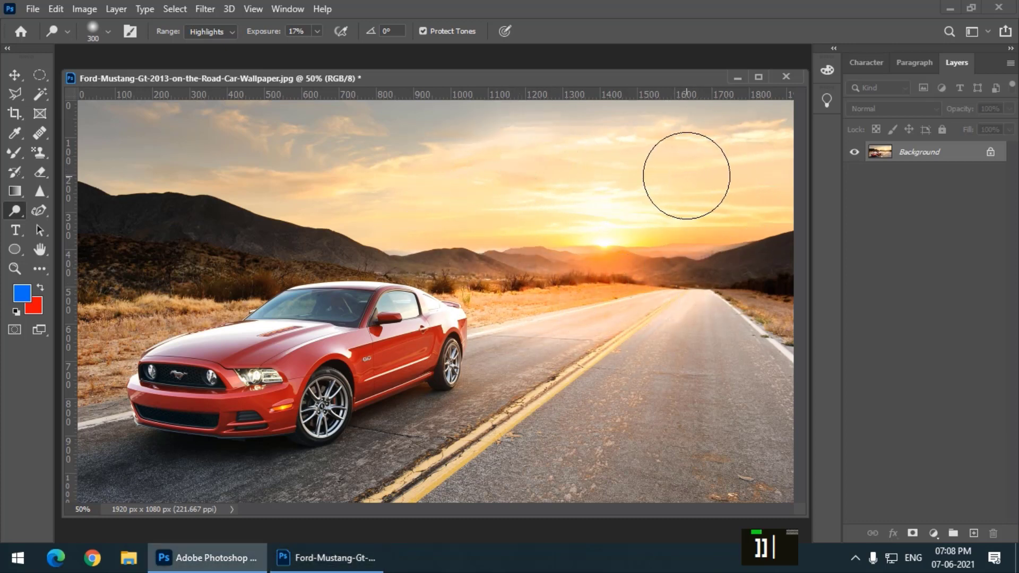
{"action": "key", "text": "F12"}
{"action": "mouse_move", "coordinate": [564, 178]}
{"action": "left_mouse_down"}
{"action": "mouse_move", "coordinate": [533, 287]}
{"action": "mouse_move", "coordinate": [659, 152]}
{"action": "mouse_move", "coordinate": [701, 284]}
{"action": "mouse_move", "coordinate": [690, 297]}
{"action": "left_mouse_up"}
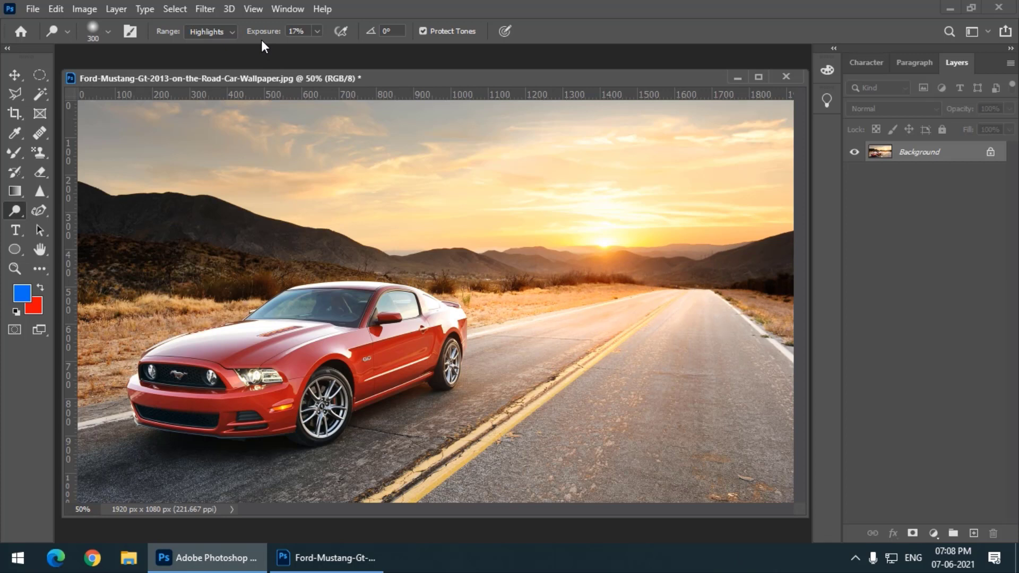
Set the Dodge exposure to 40%, try lightening the horizon and the far part of the road, and revert the image.
{"action": "left_click_drag", "start_coordinate": [264, 37], "coordinate": [275, 40]}
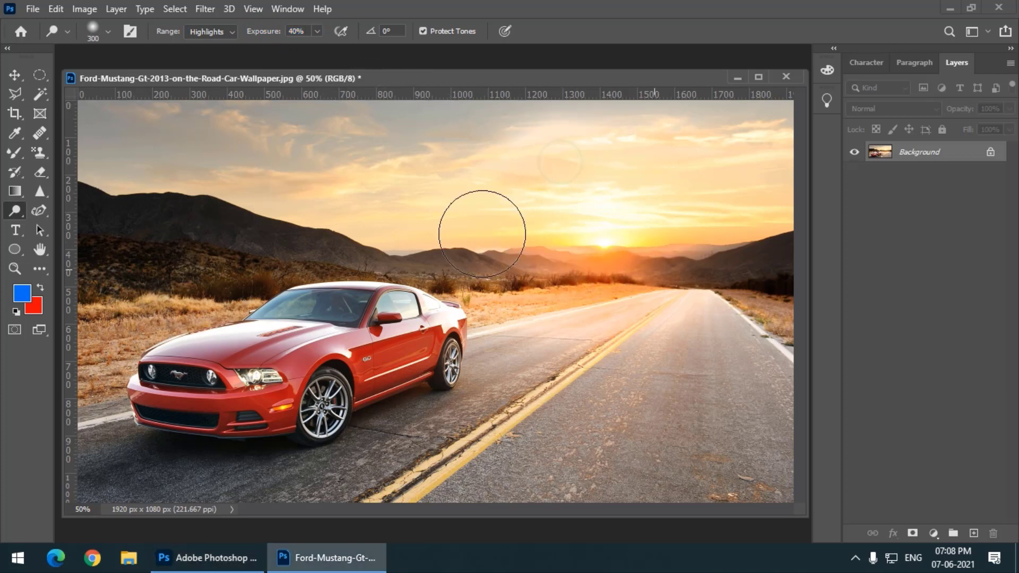
{"action": "left_click_drag", "start_coordinate": [480, 228], "coordinate": [517, 321]}
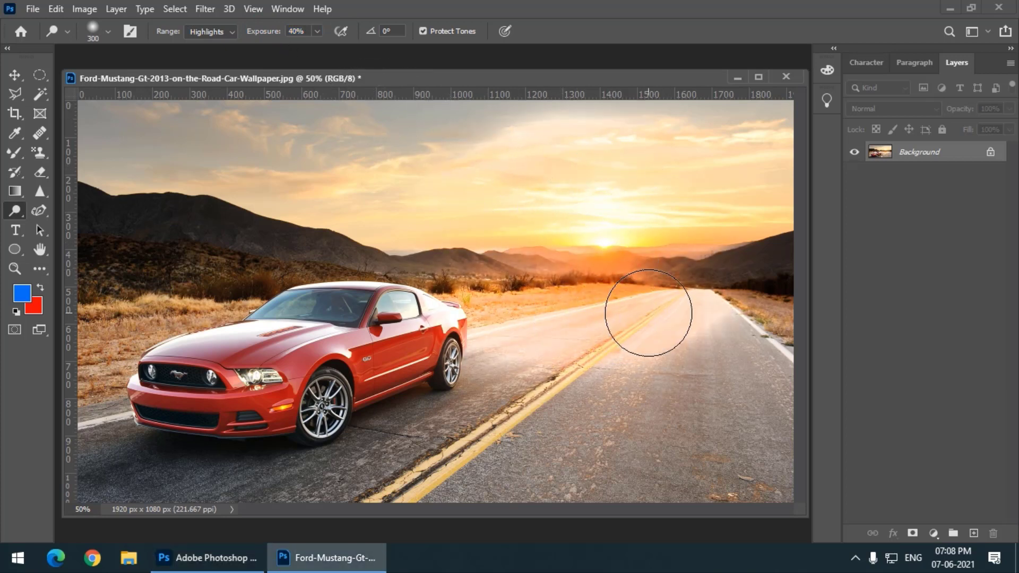
{"action": "key", "text": "F12"}
{"action": "key", "text": "F12"}
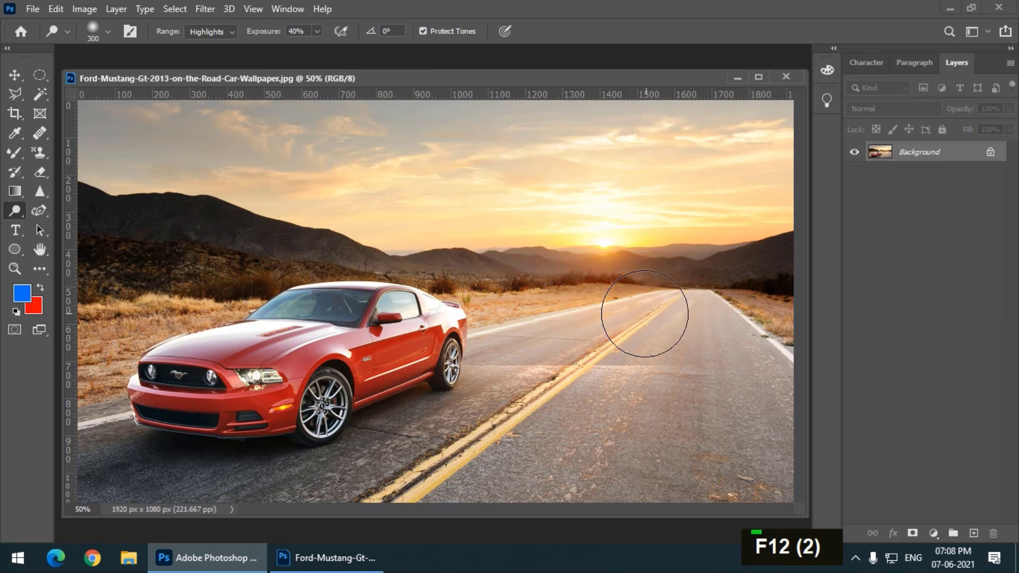
Set the Dodge range to Midtones, try lightening the road beside the car, and revert the image.
{"action": "left_click", "coordinate": [219, 27]}
{"action": "left_click", "coordinate": [225, 67]}
{"action": "left_click", "coordinate": [206, 33]}
{"action": "left_click", "coordinate": [213, 56]}
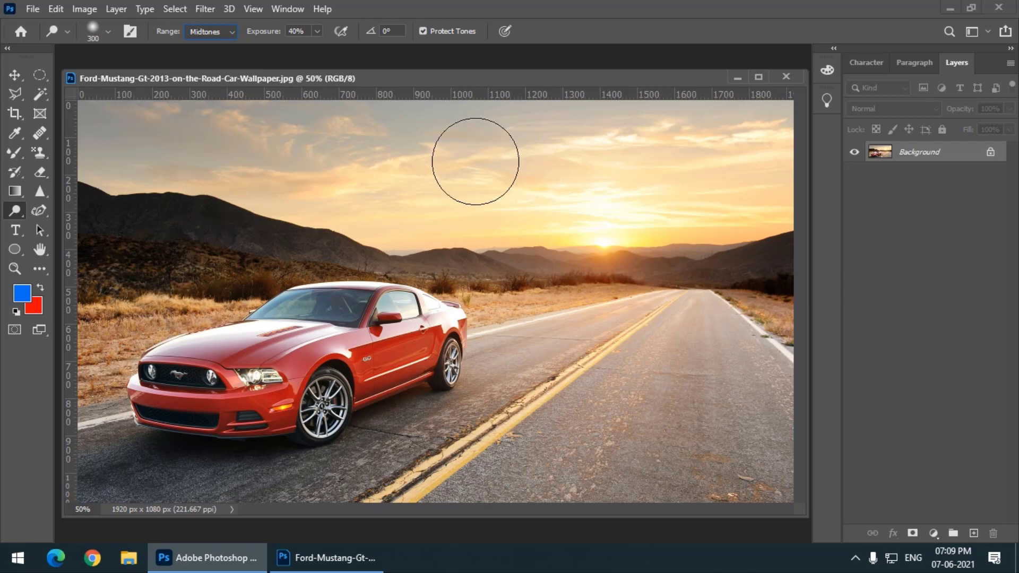
{"action": "mouse_move", "coordinate": [347, 457]}
{"action": "left_mouse_down"}
{"action": "mouse_move", "coordinate": [618, 362]}
{"action": "mouse_move", "coordinate": [568, 288]}
{"action": "mouse_move", "coordinate": [766, 316]}
{"action": "mouse_move", "coordinate": [682, 390]}
{"action": "mouse_move", "coordinate": [574, 431]}
{"action": "mouse_move", "coordinate": [546, 411]}
{"action": "left_mouse_up"}
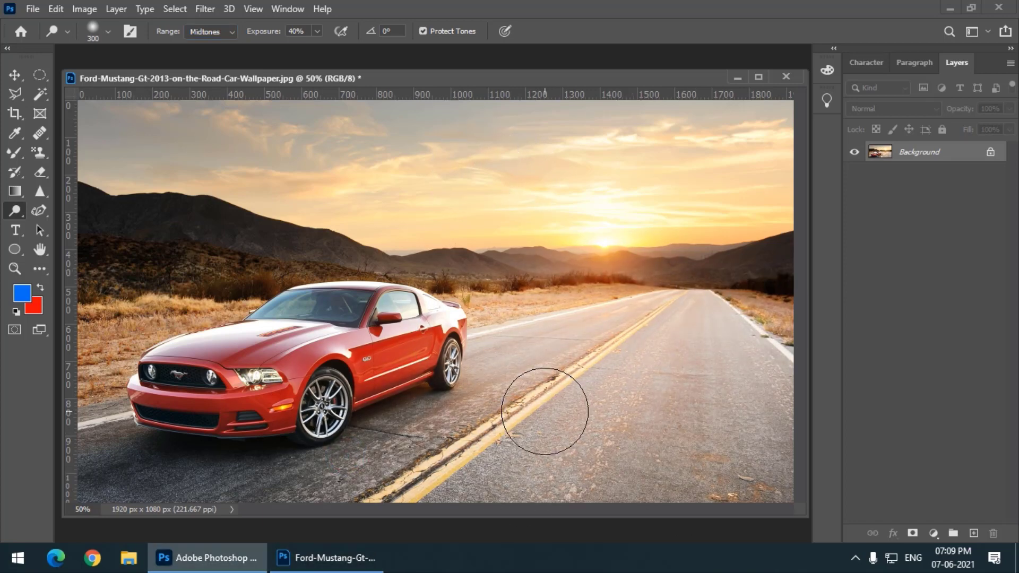
{"action": "key", "text": "F12"}
{"action": "key", "text": "F12"}
{"action": "key", "text": "F12"}
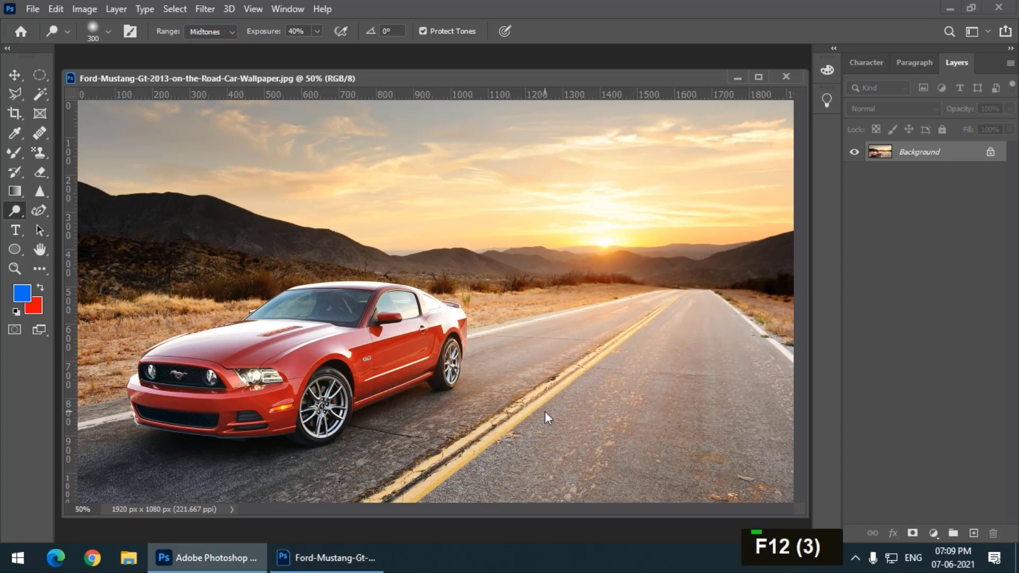
Set the Dodge range to Highlights, reduce the brush size, and lighten the dark hillside behind the car.
{"action": "left_click", "coordinate": [224, 34]}
{"action": "left_click", "coordinate": [222, 65]}
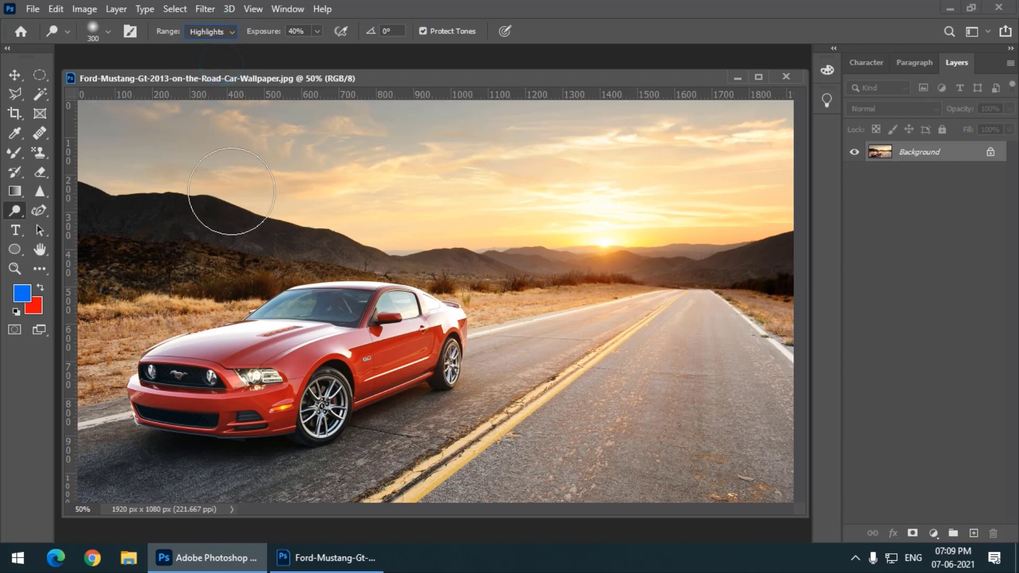
{"action": "left_click_drag", "start_coordinate": [207, 78], "coordinate": [276, 56]}
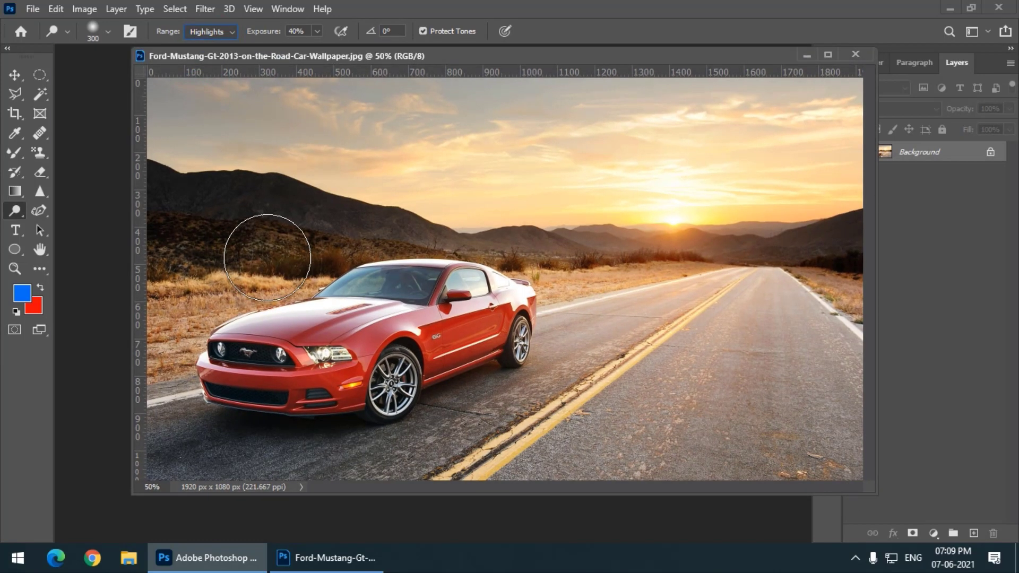
{"action": "key", "text": "bracketleft"}
{"action": "key", "text": "bracketleft"}
{"action": "key", "text": "bracketleft"}
{"action": "key", "text": "bracketleft"}
{"action": "key", "text": "bracketleft"}
{"action": "left_click", "coordinate": [250, 248]}
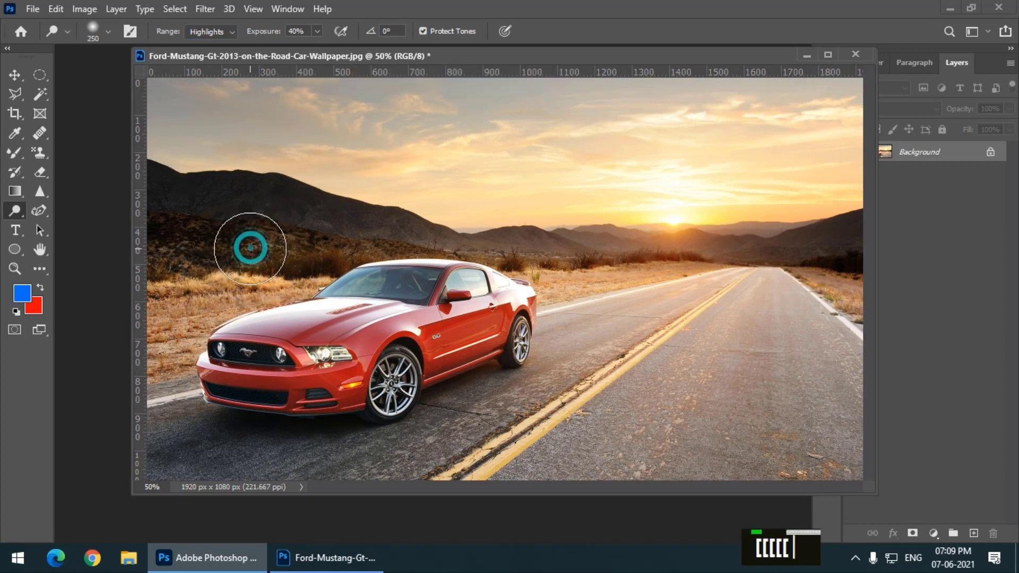
Lighten the brushy hillside with a 175 px Dodge brush and the dark mountain above it with a 250 px brush.
{"action": "key", "text": "bracketleft"}
{"action": "key", "text": "bracketleft"}
{"action": "key", "text": "bracketleft"}
{"action": "key", "text": "bracketleft"}
{"action": "key", "text": "bracketright"}
{"action": "key", "text": "bracketright"}
{"action": "left_click_drag", "start_coordinate": [188, 264], "coordinate": [175, 237]}
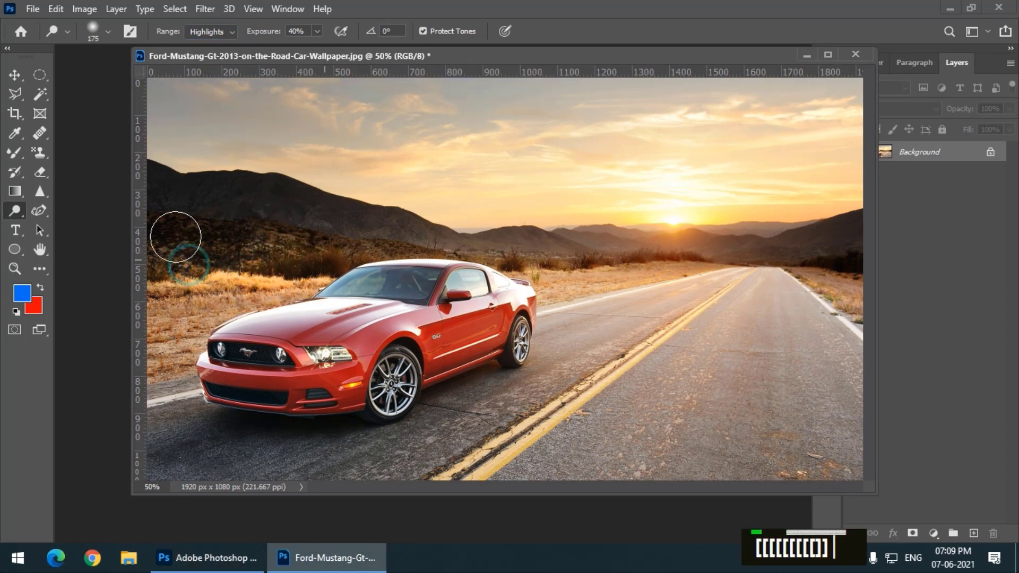
{"action": "key", "text": "bracketright"}
{"action": "key", "text": "bracketright"}
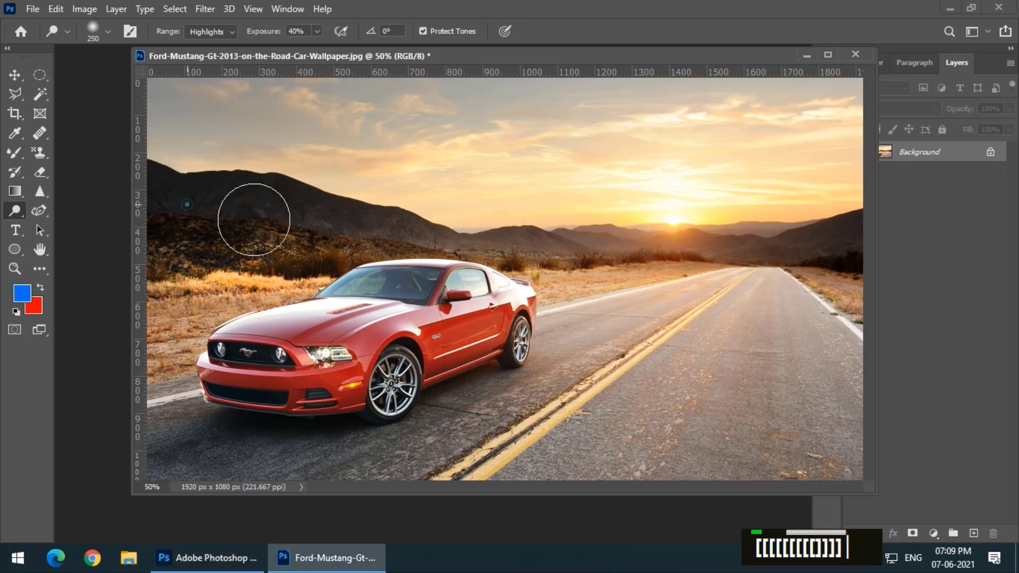
{"action": "mouse_move", "coordinate": [254, 220]}
{"action": "left_mouse_down"}
{"action": "mouse_move", "coordinate": [216, 207]}
{"action": "mouse_move", "coordinate": [326, 225]}
{"action": "left_mouse_up"}
{"action": "mouse_move", "coordinate": [191, 202]}
{"action": "left_mouse_down"}
{"action": "mouse_move", "coordinate": [329, 226]}
{"action": "mouse_move", "coordinate": [244, 212]}
{"action": "left_mouse_up"}
{"action": "left_click", "coordinate": [399, 497]}
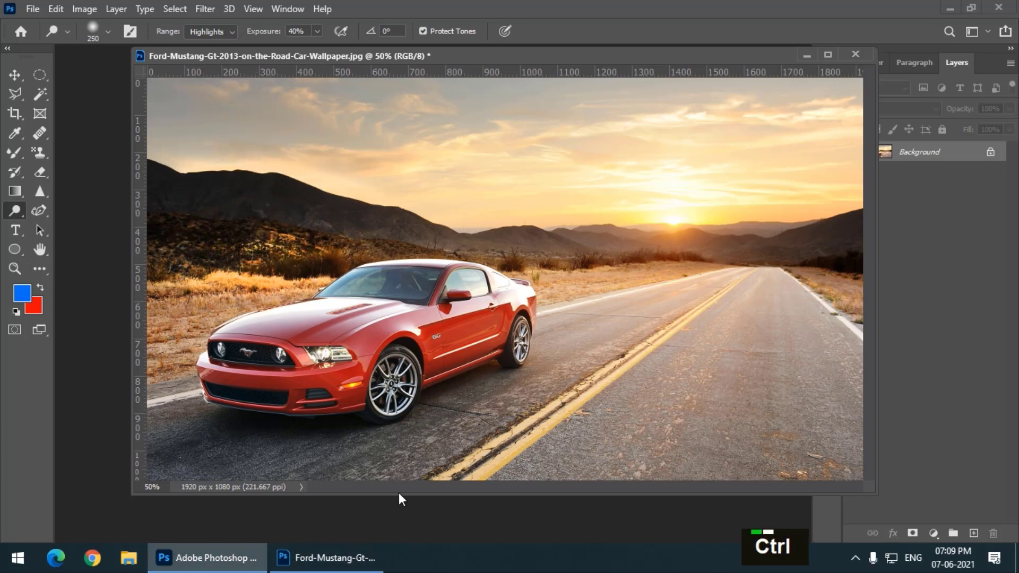
Lighten the dark road in front of the car's bumper with a smaller Highlights-range Dodge brush, ending at 125 px.
{"action": "key", "text": "ctrl+equal"}
{"action": "key", "text": "space"}
{"action": "left_click_drag", "start_coordinate": [360, 369], "coordinate": [651, 178]}
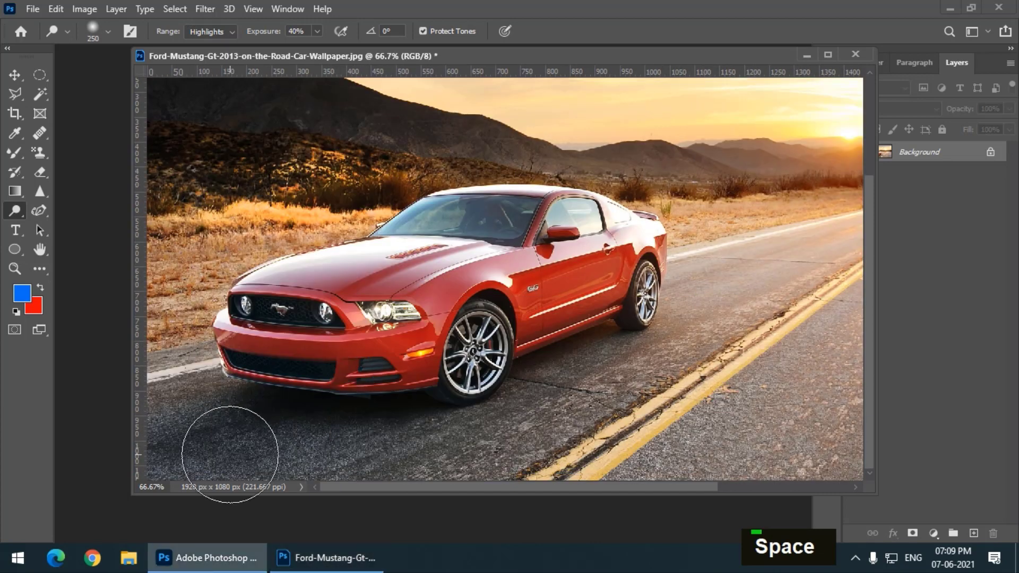
{"action": "key", "text": "bracketleft"}
{"action": "key", "text": "bracketleft"}
{"action": "key", "text": "bracketleft"}
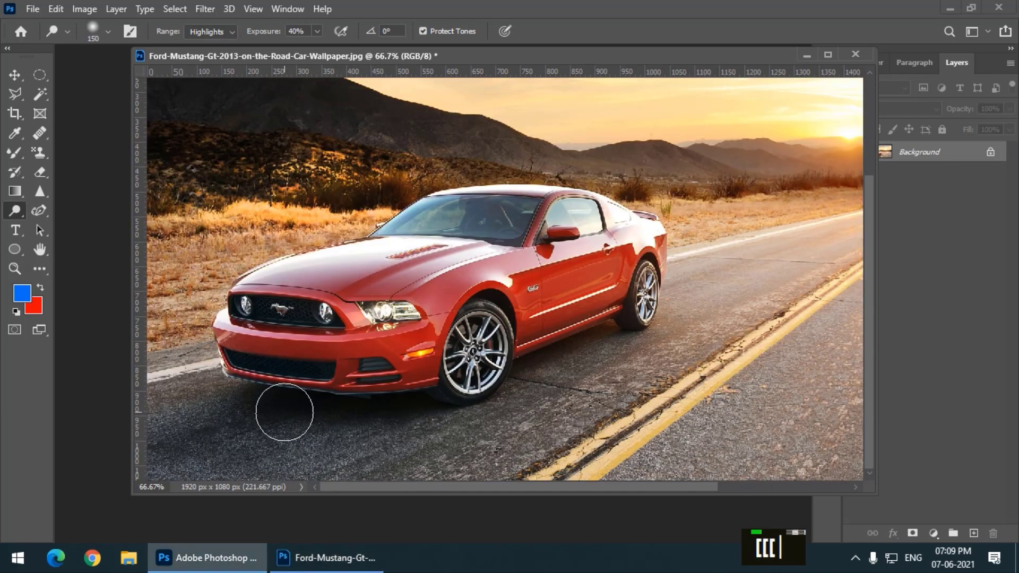
{"action": "key", "text": "bracketleft"}
{"action": "key", "text": "bracketleft"}
{"action": "mouse_move", "coordinate": [257, 404]}
{"action": "left_mouse_down"}
{"action": "mouse_move", "coordinate": [411, 409]}
{"action": "mouse_move", "coordinate": [216, 411]}
{"action": "mouse_move", "coordinate": [387, 413]}
{"action": "mouse_move", "coordinate": [249, 415]}
{"action": "left_mouse_up"}
{"action": "key", "text": "bracketright"}
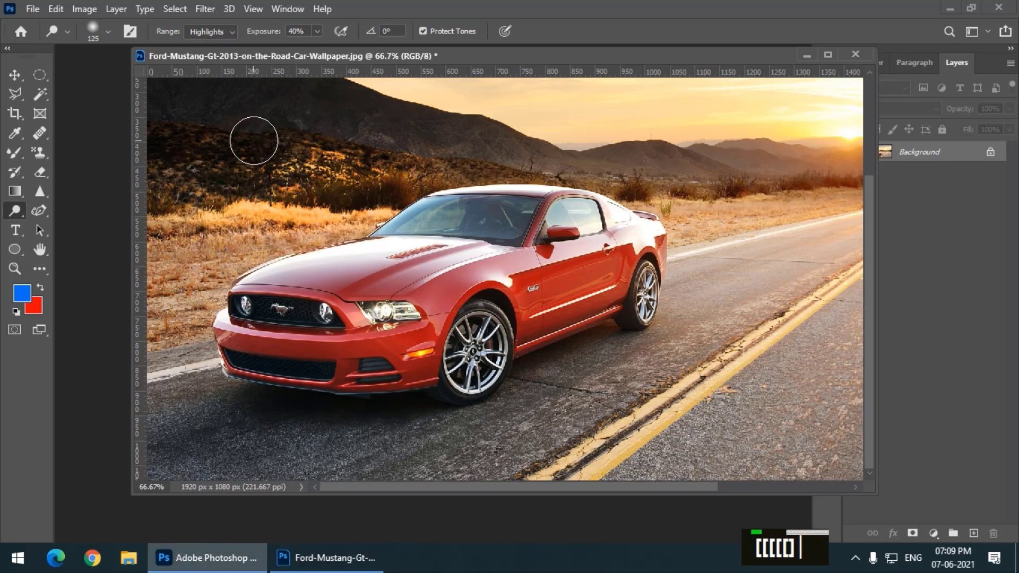
Set the Dodge range to Shadows, try lightening the shadow under the car's front bumper, and revert the image.
{"action": "left_click", "coordinate": [205, 32]}
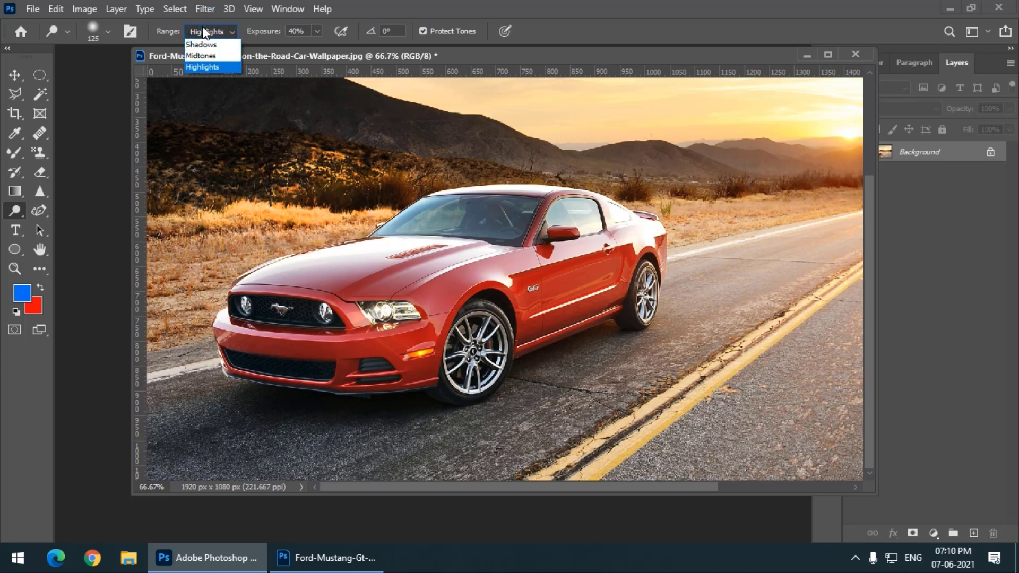
{"action": "left_click_drag", "start_coordinate": [214, 55], "coordinate": [195, 56]}
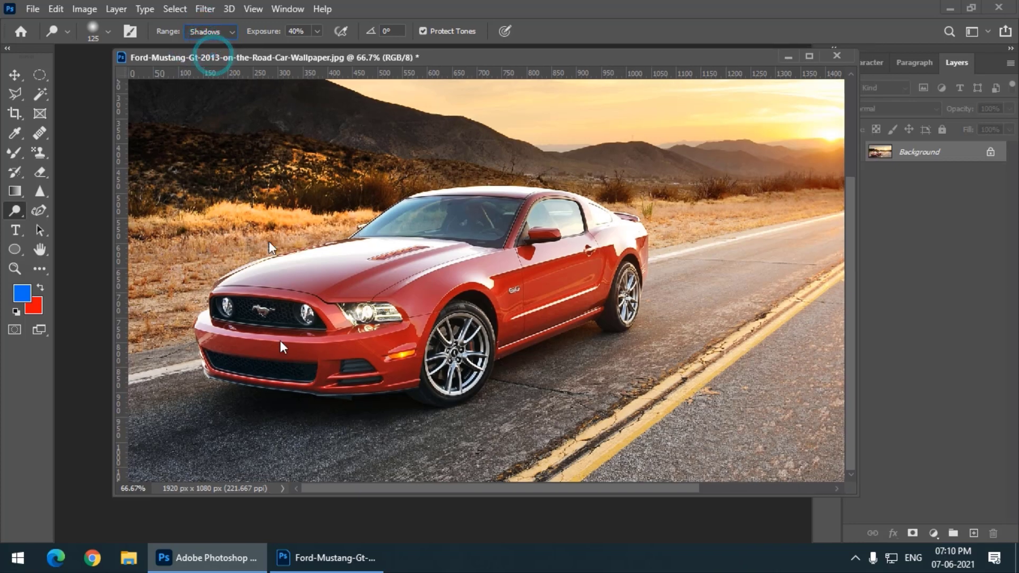
{"action": "mouse_move", "coordinate": [219, 402]}
{"action": "left_mouse_down"}
{"action": "mouse_move", "coordinate": [366, 409]}
{"action": "mouse_move", "coordinate": [215, 415]}
{"action": "mouse_move", "coordinate": [371, 413]}
{"action": "left_mouse_up"}
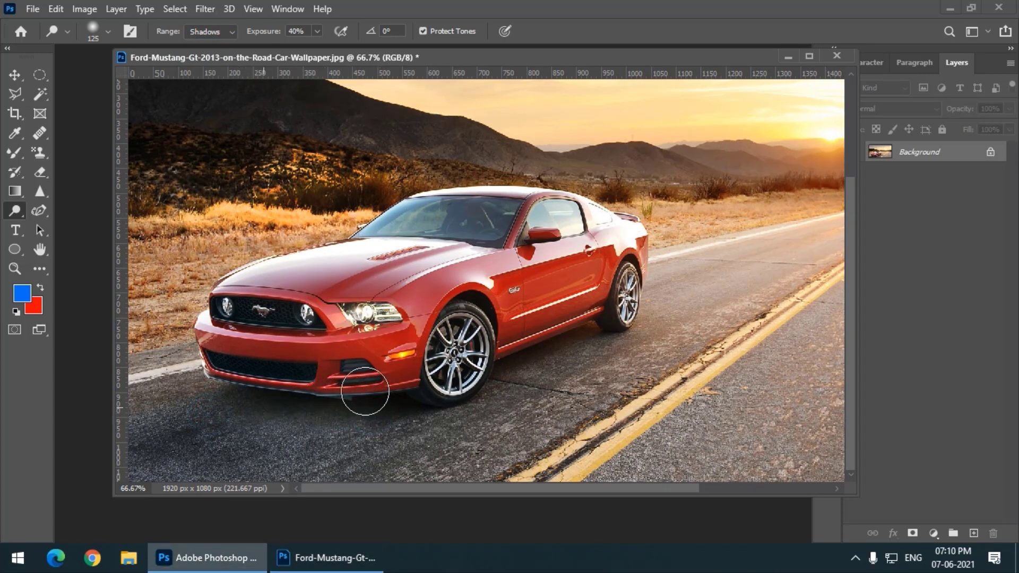
{"action": "key", "text": "space"}
{"action": "left_click_drag", "start_coordinate": [286, 251], "coordinate": [467, 382]}
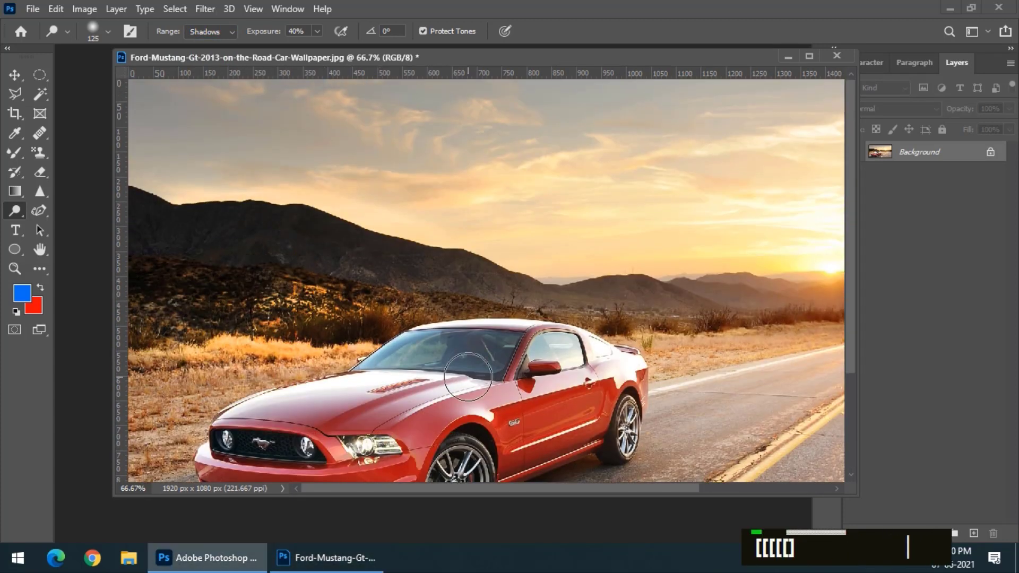
{"action": "key", "text": "F12"}
Lighten the dark mountains and the brushy hillside behind the car with repeated Shadows-range strokes of a 175 px Dodge brush.
{"action": "key", "text": "space"}
{"action": "left_click_drag", "start_coordinate": [276, 319], "coordinate": [462, 251]}
{"action": "key", "text": "]"}
{"action": "key", "text": "bracketright"}
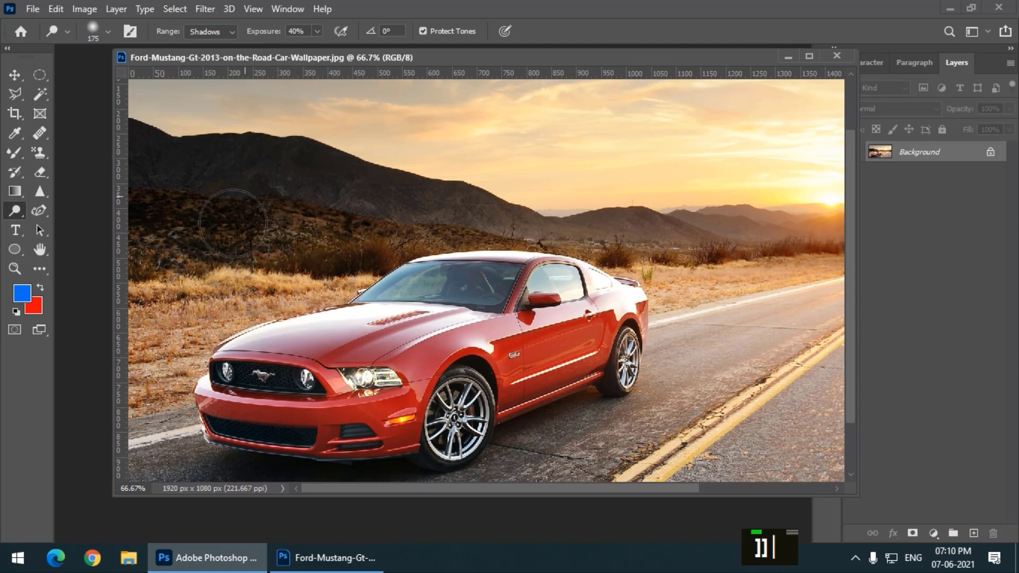
{"action": "mouse_move", "coordinate": [182, 244]}
{"action": "left_mouse_down"}
{"action": "mouse_move", "coordinate": [304, 241]}
{"action": "mouse_move", "coordinate": [141, 207]}
{"action": "mouse_move", "coordinate": [395, 218]}
{"action": "left_mouse_up"}
{"action": "mouse_move", "coordinate": [151, 157]}
{"action": "left_mouse_down"}
{"action": "mouse_move", "coordinate": [255, 178]}
{"action": "mouse_move", "coordinate": [463, 192]}
{"action": "left_mouse_up"}
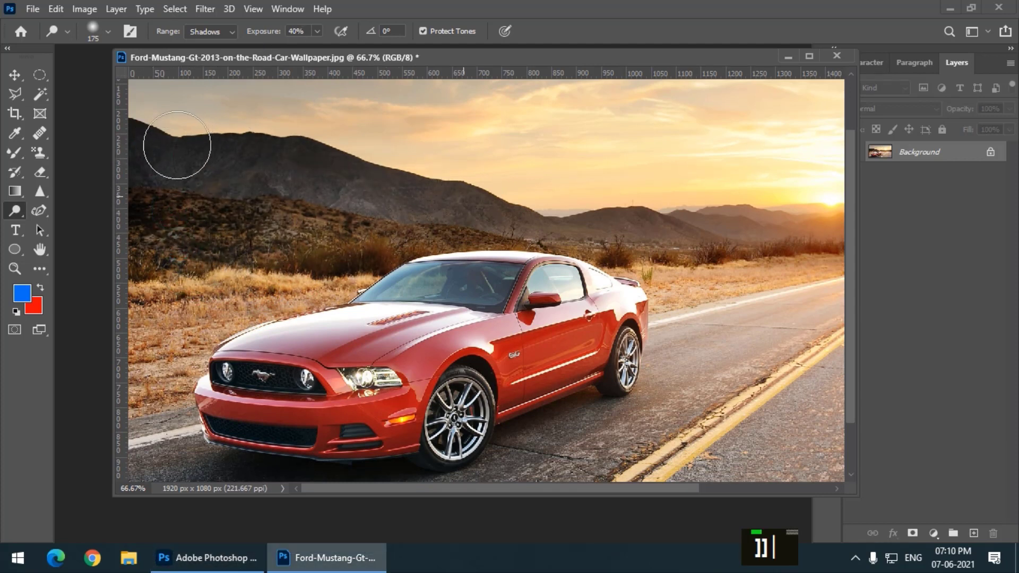
{"action": "left_click_drag", "start_coordinate": [157, 143], "coordinate": [420, 173]}
{"action": "left_click_drag", "start_coordinate": [232, 163], "coordinate": [707, 231]}
{"action": "mouse_move", "coordinate": [186, 238]}
{"action": "left_mouse_down"}
{"action": "mouse_move", "coordinate": [137, 159]}
{"action": "mouse_move", "coordinate": [451, 223]}
{"action": "left_mouse_up"}
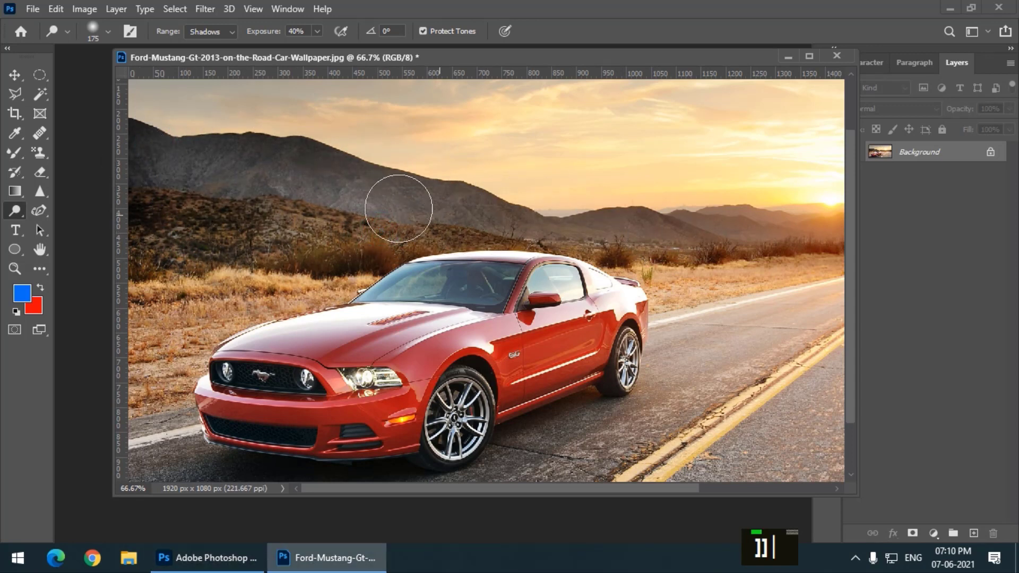
{"action": "mouse_move", "coordinate": [159, 141]}
{"action": "left_mouse_down"}
{"action": "mouse_move", "coordinate": [304, 178]}
{"action": "mouse_move", "coordinate": [478, 201]}
{"action": "mouse_move", "coordinate": [818, 220]}
{"action": "left_mouse_up"}
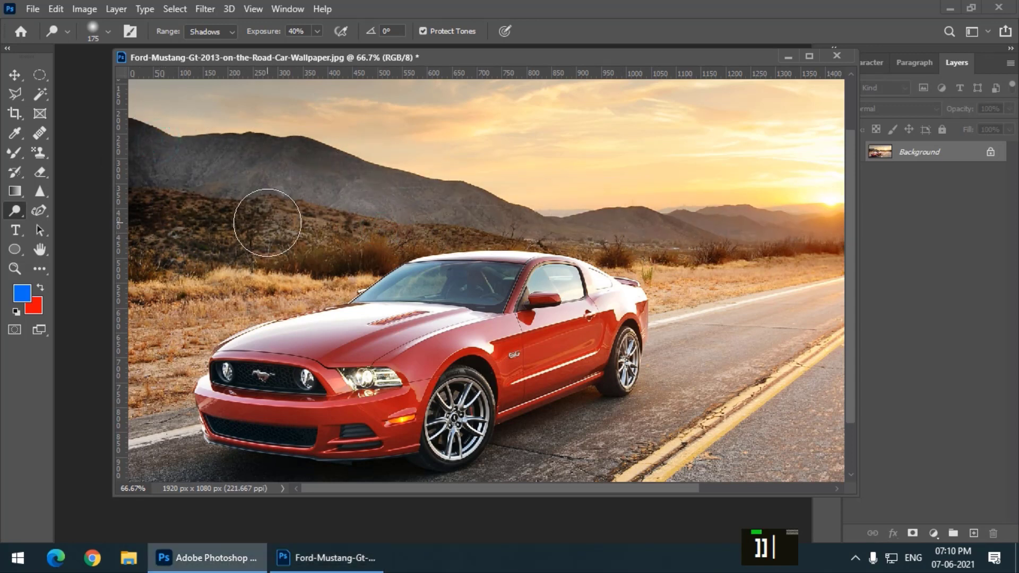
{"action": "left_click_drag", "start_coordinate": [266, 223], "coordinate": [186, 255]}
{"action": "mouse_move", "coordinate": [132, 151]}
{"action": "left_mouse_down"}
{"action": "mouse_move", "coordinate": [162, 259]}
{"action": "mouse_move", "coordinate": [325, 228]}
{"action": "left_mouse_up"}
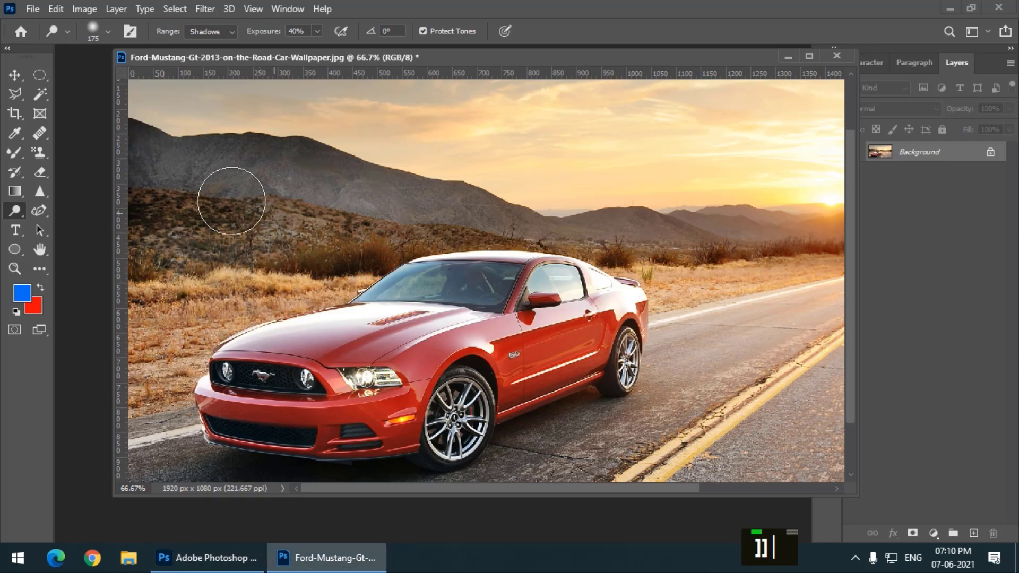
{"action": "left_click_drag", "start_coordinate": [148, 155], "coordinate": [427, 198]}
{"action": "left_click_drag", "start_coordinate": [156, 251], "coordinate": [362, 242]}
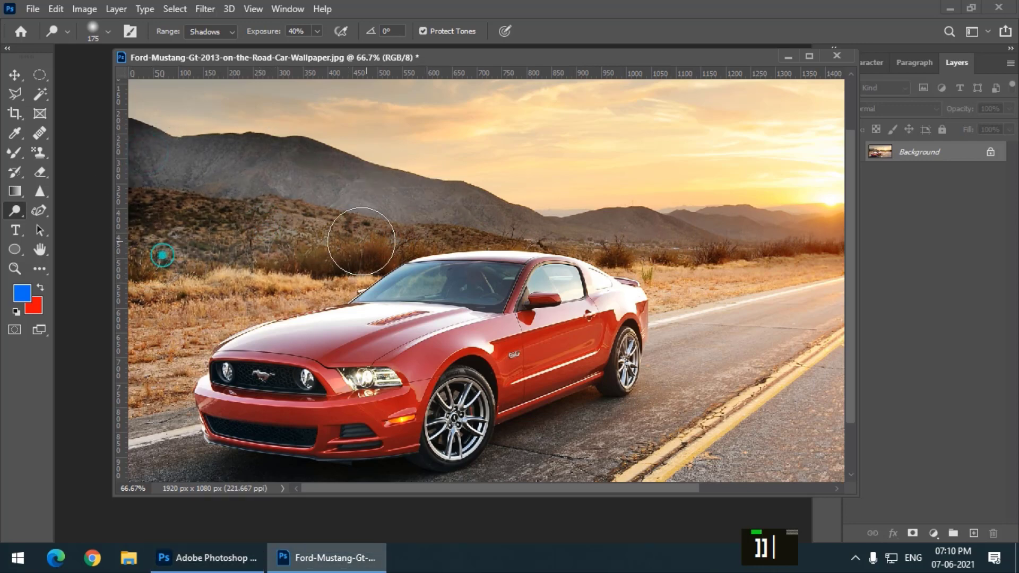
Lighten the shadow on the road under and along the car with Shadows-range Dodge strokes.
{"action": "scroll", "coordinate": [232, 364], "scroll_direction": "down", "scroll_amount": 3}
{"action": "left_click_drag", "start_coordinate": [192, 413], "coordinate": [435, 410]}
{"action": "mouse_move", "coordinate": [223, 402]}
{"action": "left_mouse_down"}
{"action": "mouse_move", "coordinate": [304, 402]}
{"action": "mouse_move", "coordinate": [549, 371]}
{"action": "mouse_move", "coordinate": [640, 327]}
{"action": "left_mouse_up"}
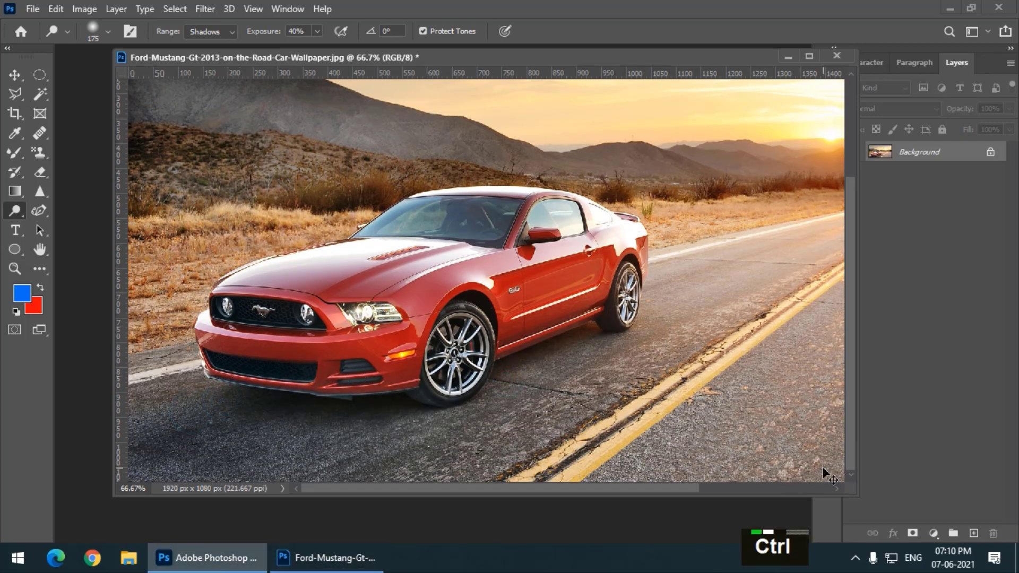
{"action": "key", "text": "ctrl+minus"}
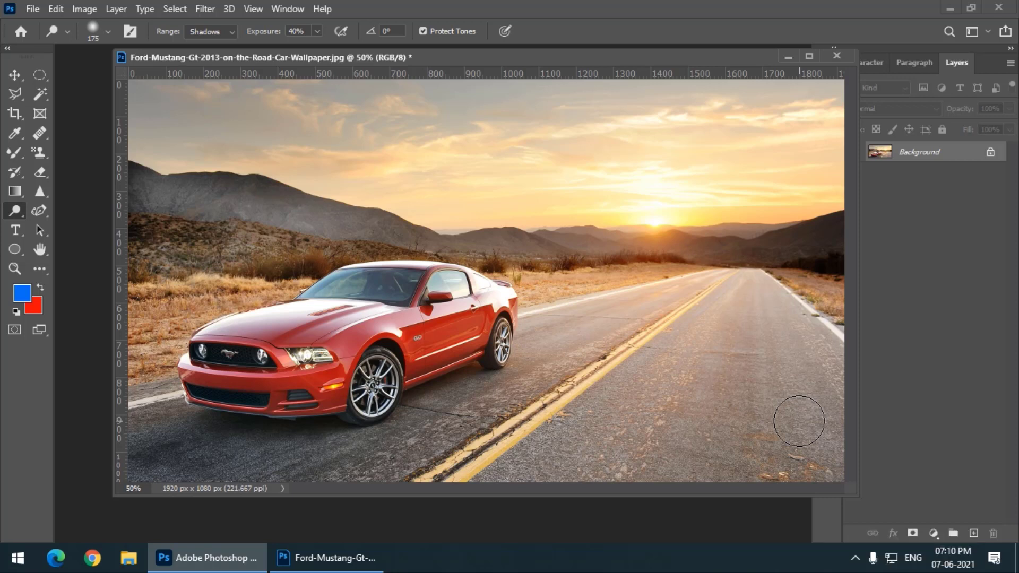
Compare the dodged image with its saved state by reverting and undoing the revert, and leave the image reverted.
{"action": "key", "text": "F12"}
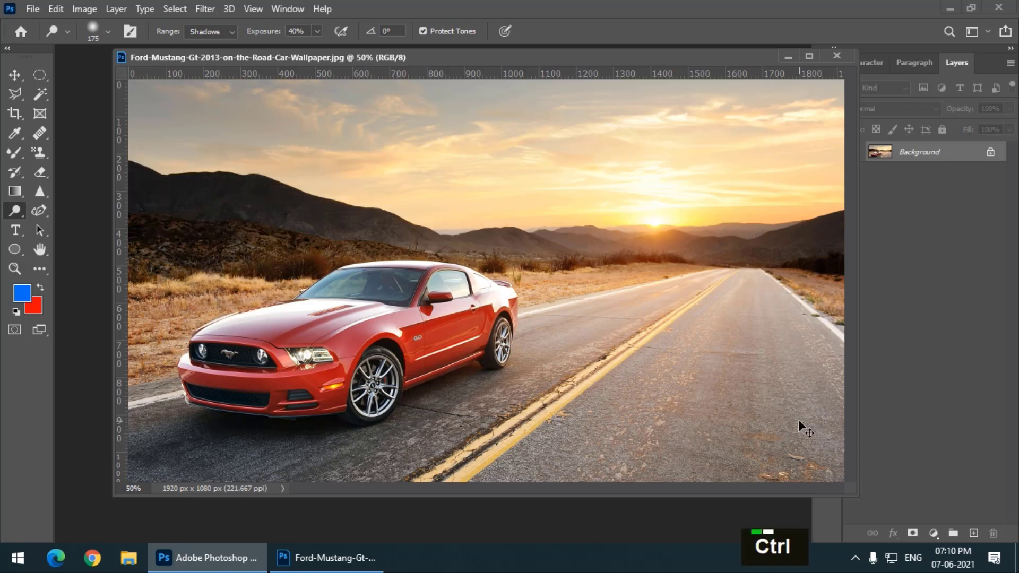
{"action": "key", "text": "ctrl+z"}
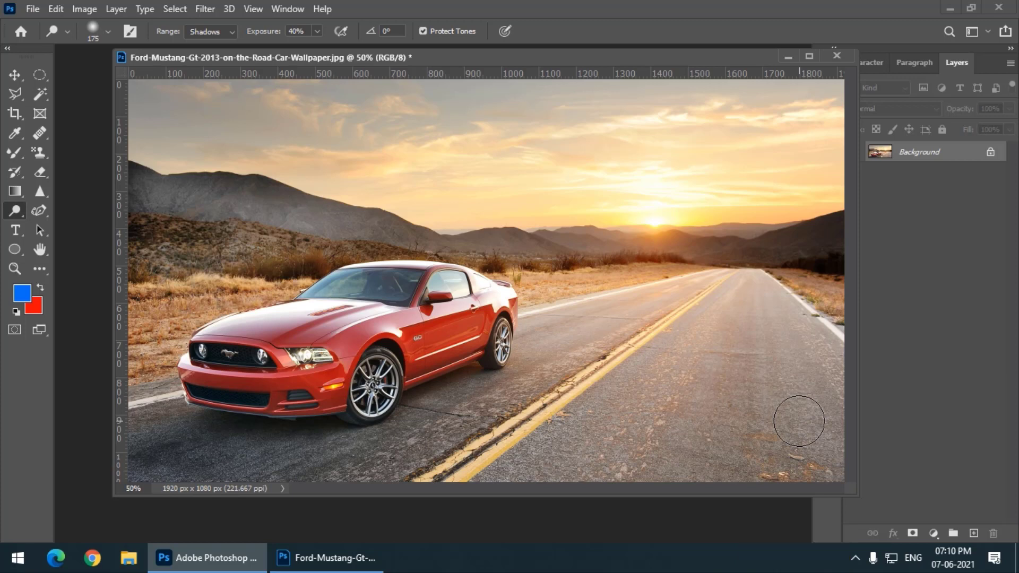
{"action": "key", "text": "F12"}
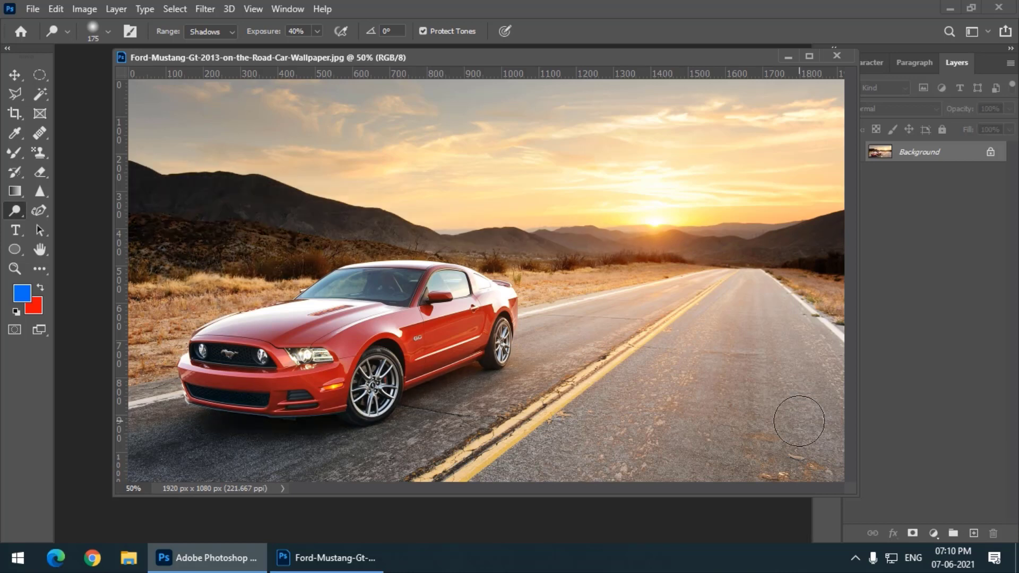
Set the Dodge range to Midtones, try lightening the road beside the car, and revert the image.
{"action": "left_click", "coordinate": [207, 33]}
{"action": "left_click", "coordinate": [215, 32]}
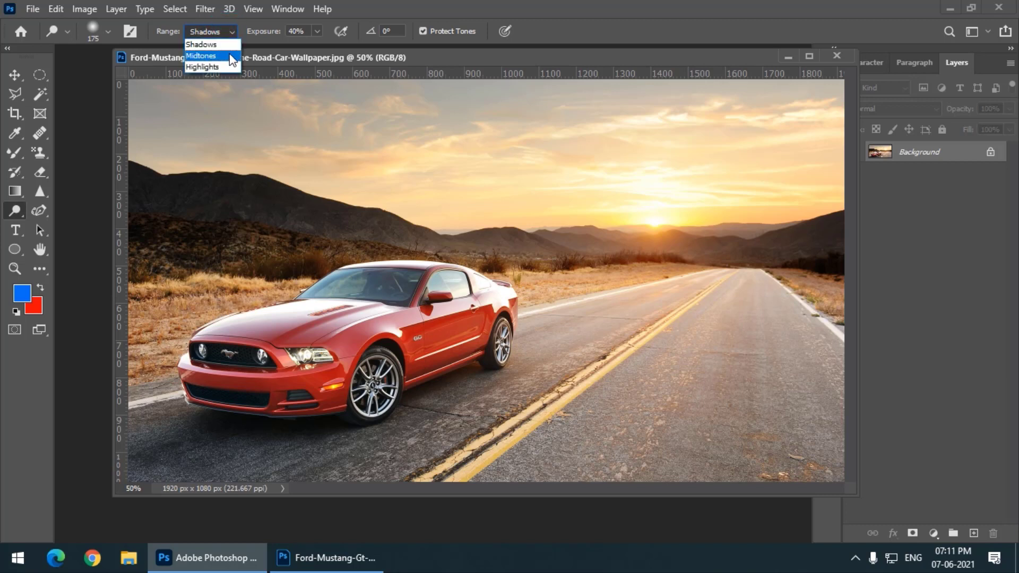
{"action": "left_click", "coordinate": [201, 55]}
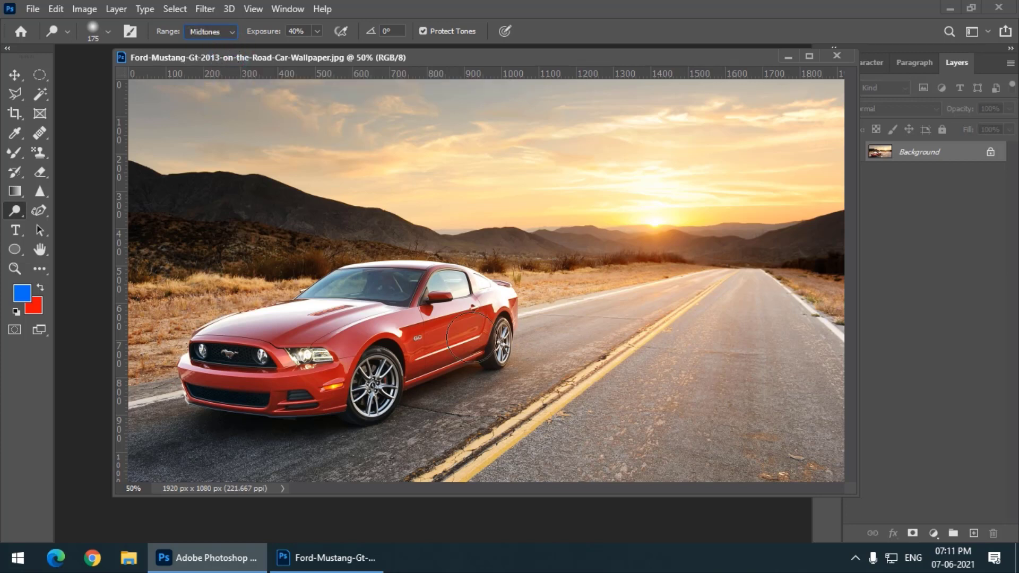
{"action": "mouse_move", "coordinate": [410, 424]}
{"action": "left_mouse_down"}
{"action": "mouse_move", "coordinate": [388, 442]}
{"action": "mouse_move", "coordinate": [549, 353]}
{"action": "mouse_move", "coordinate": [255, 344]}
{"action": "mouse_move", "coordinate": [474, 346]}
{"action": "mouse_move", "coordinate": [702, 422]}
{"action": "mouse_move", "coordinate": [668, 422]}
{"action": "left_mouse_up"}
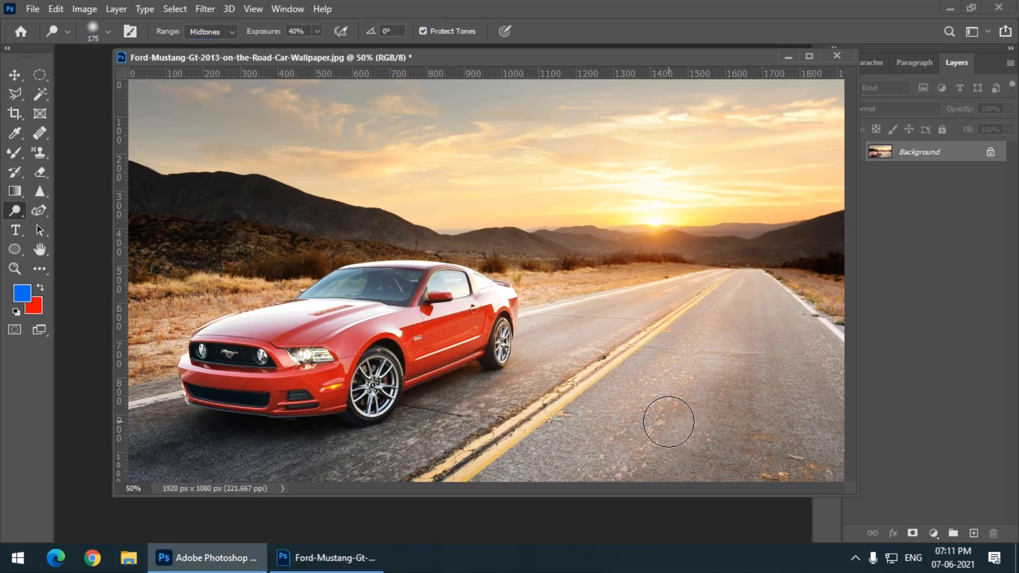
{"action": "key", "text": "F12"}
Set the Dodge range to Highlights, try lightening the sunset glow above the distant hills, and revert the image.
{"action": "left_click", "coordinate": [208, 34]}
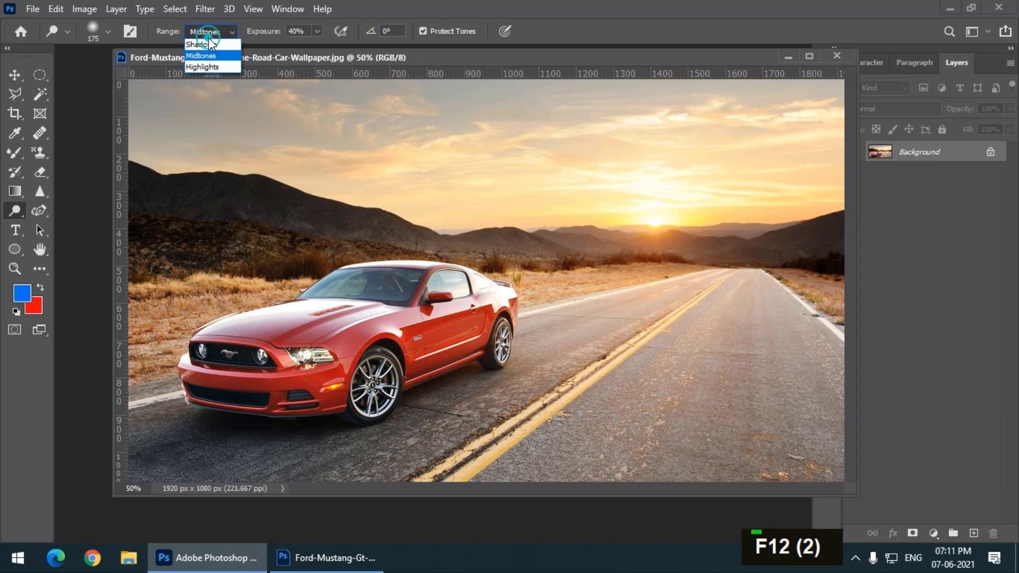
{"action": "left_click", "coordinate": [208, 67]}
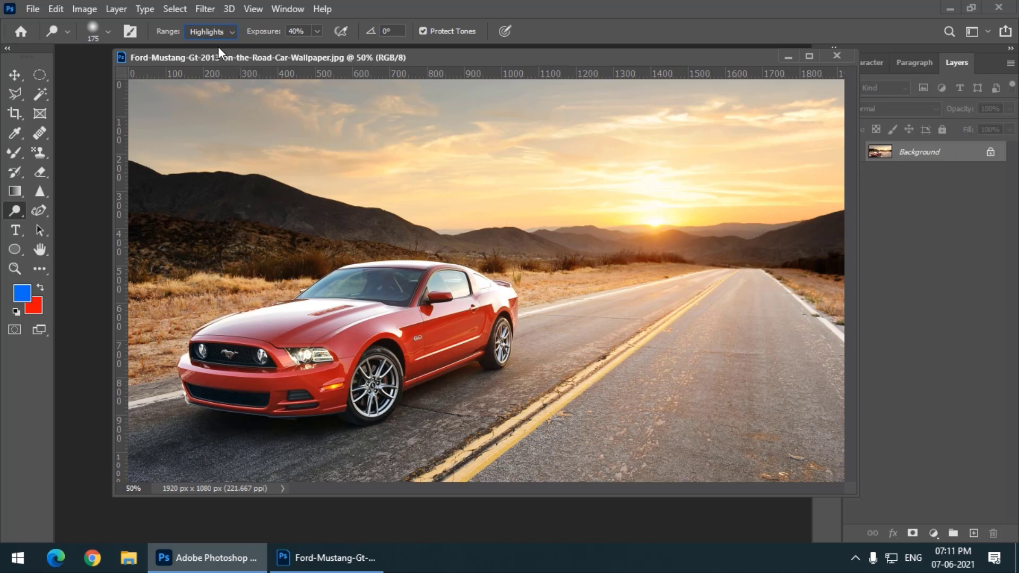
{"action": "mouse_move", "coordinate": [614, 232]}
{"action": "left_mouse_down"}
{"action": "mouse_move", "coordinate": [607, 147]}
{"action": "mouse_move", "coordinate": [614, 218]}
{"action": "left_mouse_up"}
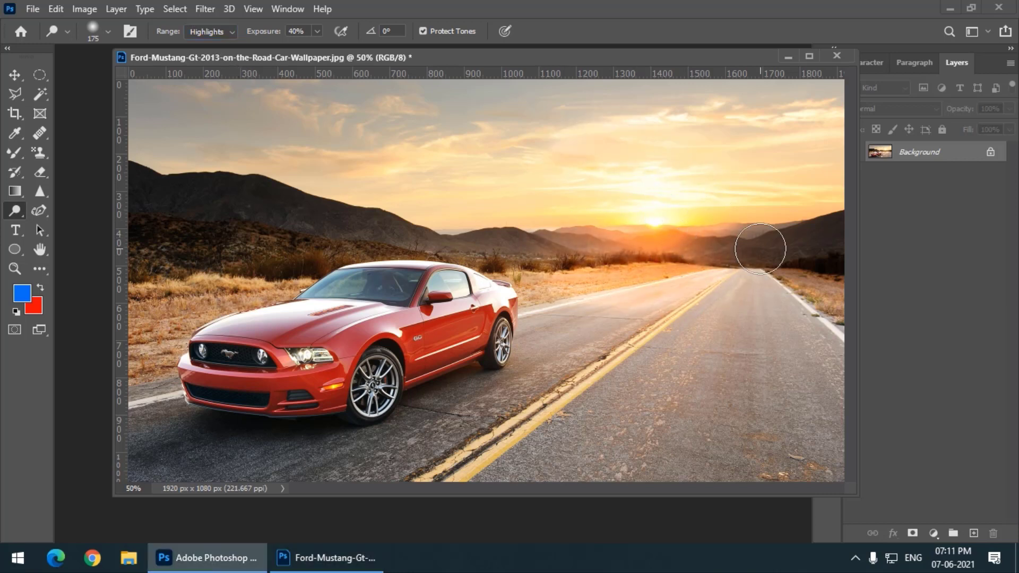
{"action": "key", "text": "F12"}
{"action": "key", "text": "F12"}
{"action": "key", "text": "F12"}
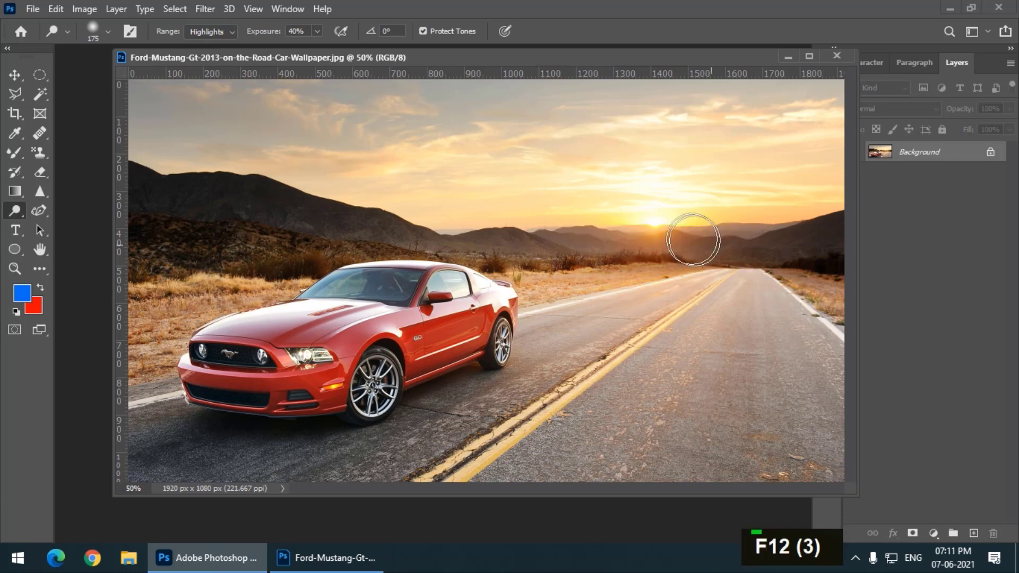
Open the portrait woman-smiling-1102341 from the Others folder in Work_Images.
{"action": "double_click", "coordinate": [90, 200]}
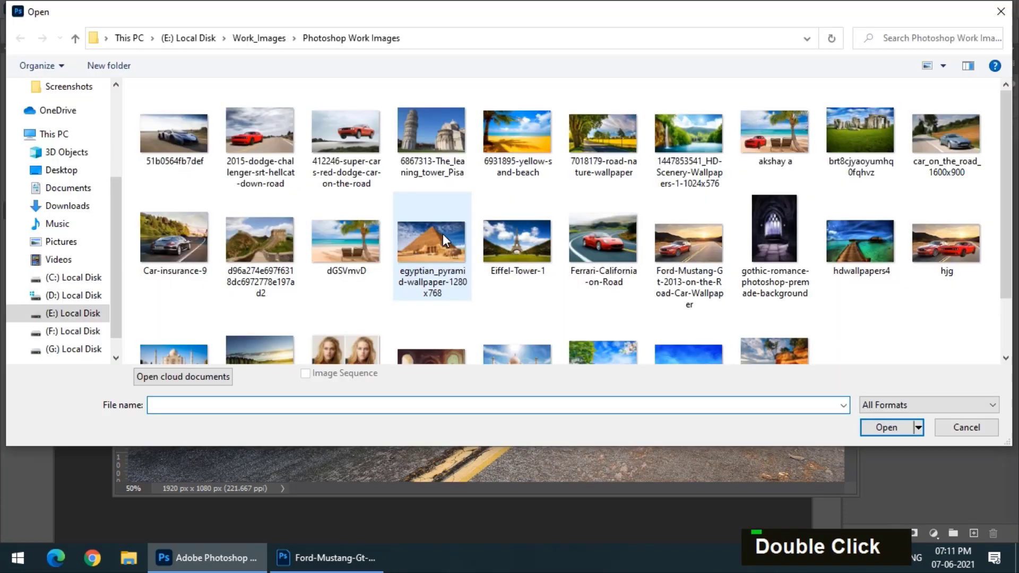
{"action": "scroll", "coordinate": [443, 234], "scroll_direction": "down", "scroll_amount": 1}
{"action": "scroll", "coordinate": [443, 234], "scroll_direction": "up", "scroll_amount": 1}
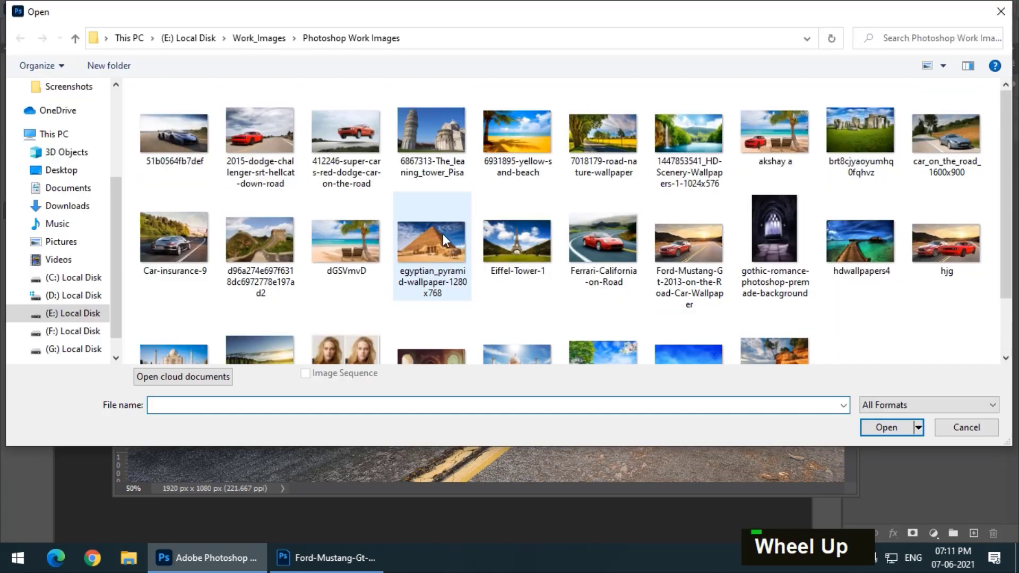
{"action": "left_click", "coordinate": [260, 39]}
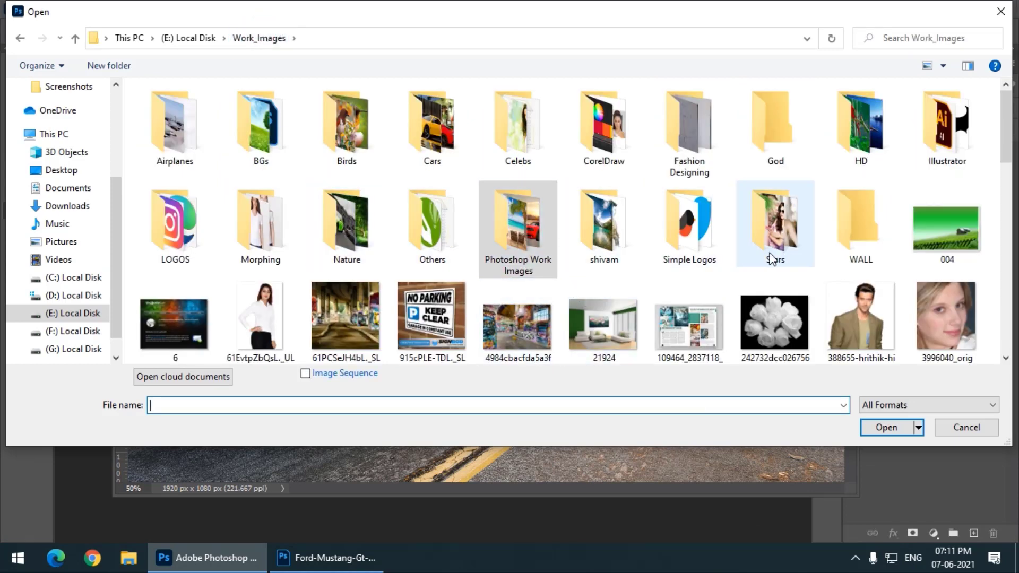
{"action": "double_click", "coordinate": [429, 229]}
{"action": "scroll", "coordinate": [583, 236], "scroll_direction": "down", "scroll_amount": 1}
{"action": "scroll", "coordinate": [584, 236], "scroll_direction": "down", "scroll_amount": 2}
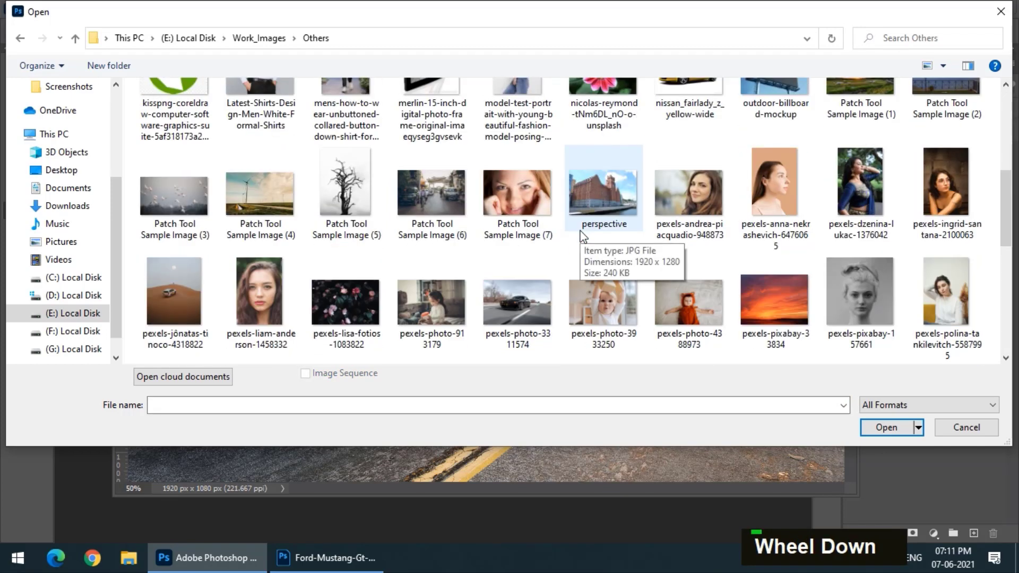
{"action": "scroll", "coordinate": [583, 236], "scroll_direction": "down", "scroll_amount": 4}
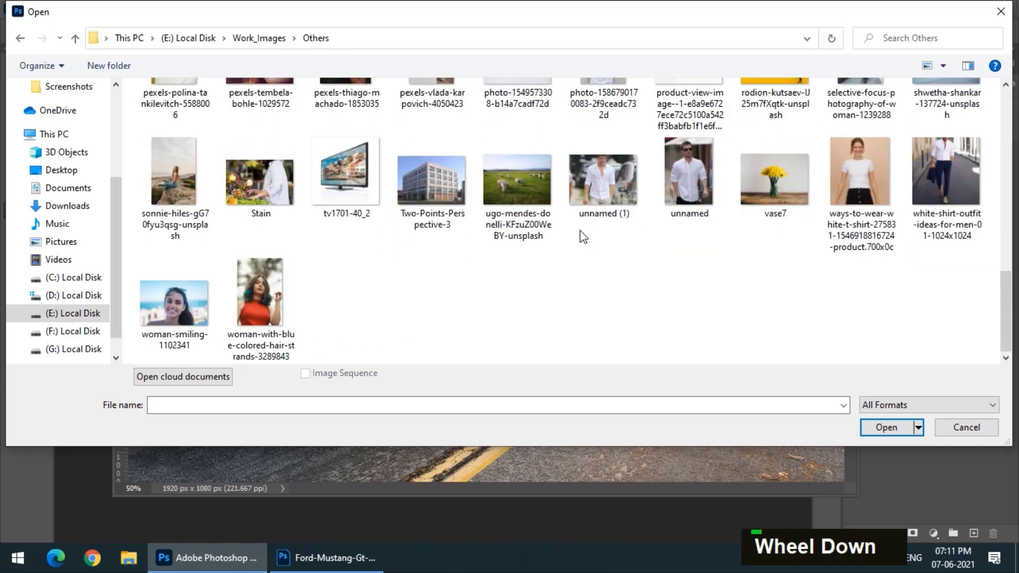
{"action": "double_click", "coordinate": [187, 311]}
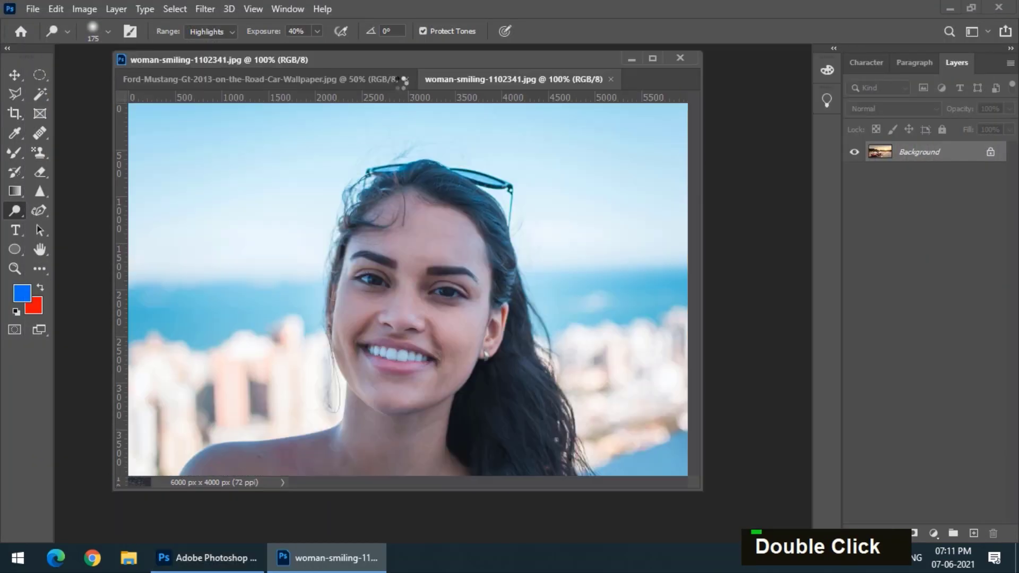
Float the portrait in its own window, zoom it to 16.67%, and enlarge the window to show the whole face.
{"action": "left_click_drag", "start_coordinate": [473, 81], "coordinate": [177, 116]}
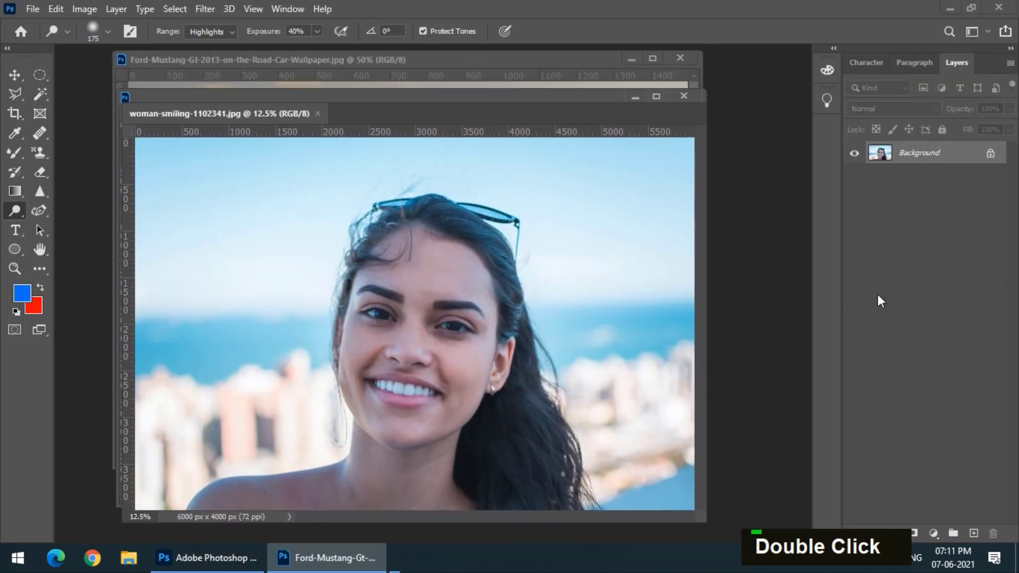
{"action": "key", "text": "ctrl+equal"}
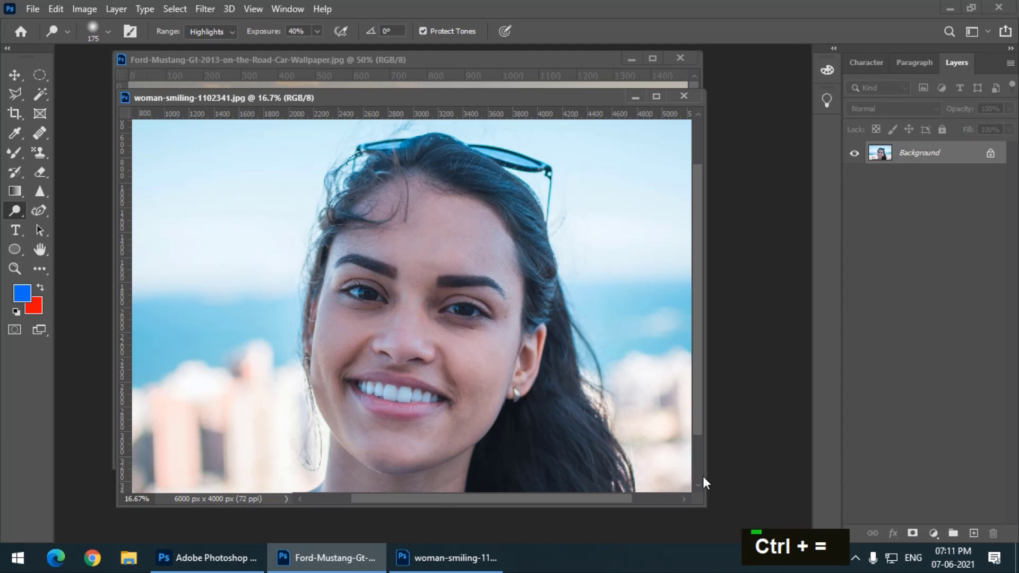
{"action": "left_click_drag", "start_coordinate": [706, 473], "coordinate": [891, 447]}
{"action": "key", "text": "space"}
{"action": "left_click_drag", "start_coordinate": [619, 435], "coordinate": [627, 388]}
{"action": "left_click_drag", "start_coordinate": [553, 506], "coordinate": [552, 568]}
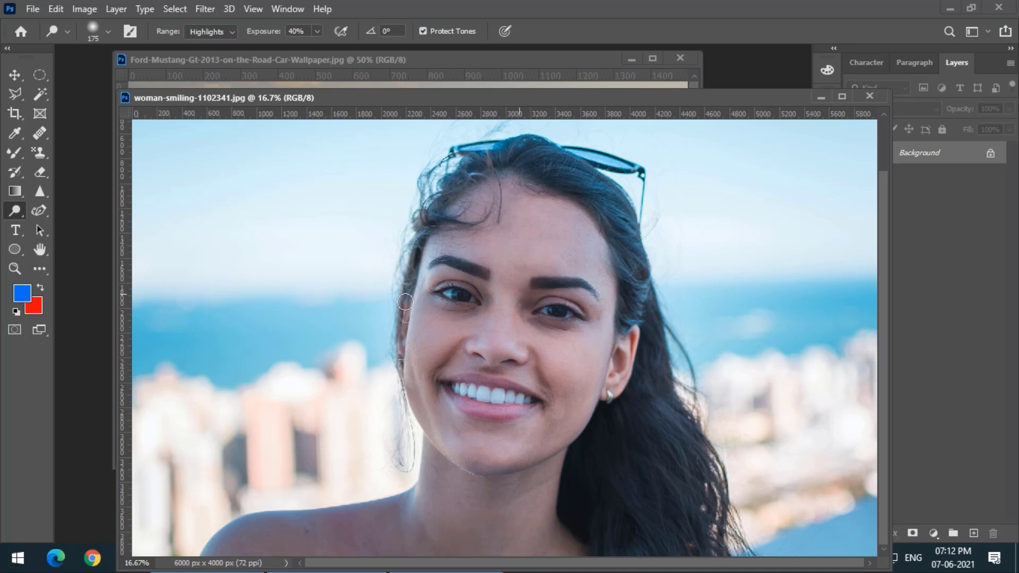
Set the Dodge range to Midtones and the exposure to 20% for the portrait's face.
{"action": "left_click", "coordinate": [204, 32]}
{"action": "left_click", "coordinate": [201, 55]}
{"action": "mouse_move", "coordinate": [349, 100]}
{"action": "left_mouse_down"}
{"action": "mouse_move", "coordinate": [303, 93]}
{"action": "mouse_move", "coordinate": [320, 99]}
{"action": "left_mouse_up"}
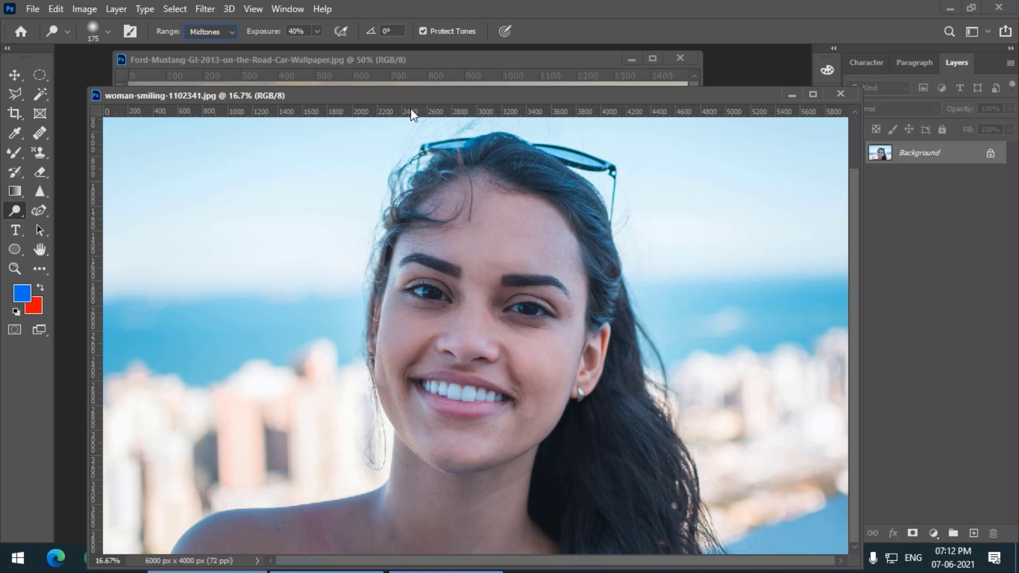
{"action": "left_click_drag", "start_coordinate": [406, 100], "coordinate": [397, 96]}
{"action": "key", "text": "ctrl+equal"}
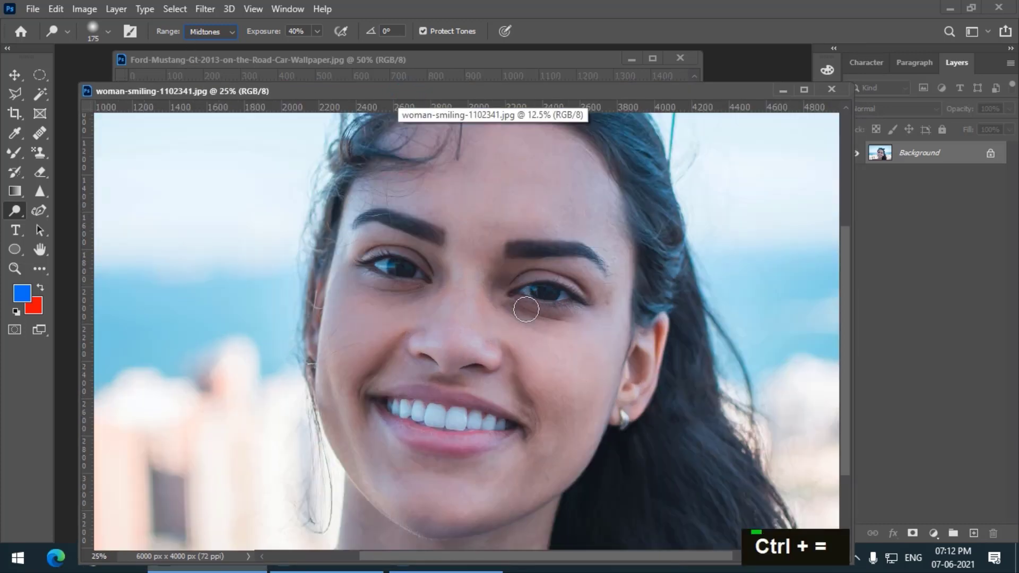
{"action": "left_click_drag", "start_coordinate": [281, 35], "coordinate": [267, 39]}
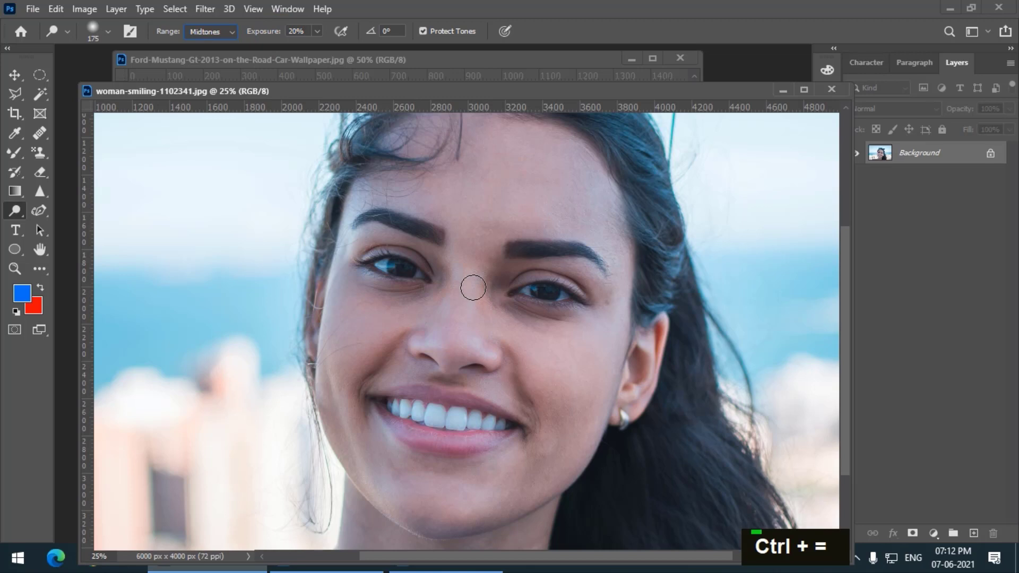
Enlarge the Dodge brush to 500 px and lighten the woman's forehead and cheek with Midtones strokes.
{"action": "key", "text": "bracketright"}
{"action": "key", "text": "bracketright"}
{"action": "key", "text": "bracketright"}
{"action": "key", "text": "bracketright"}
{"action": "key", "text": "bracketright"}
{"action": "key", "text": "bracketright"}
{"action": "key", "text": "bracketright"}
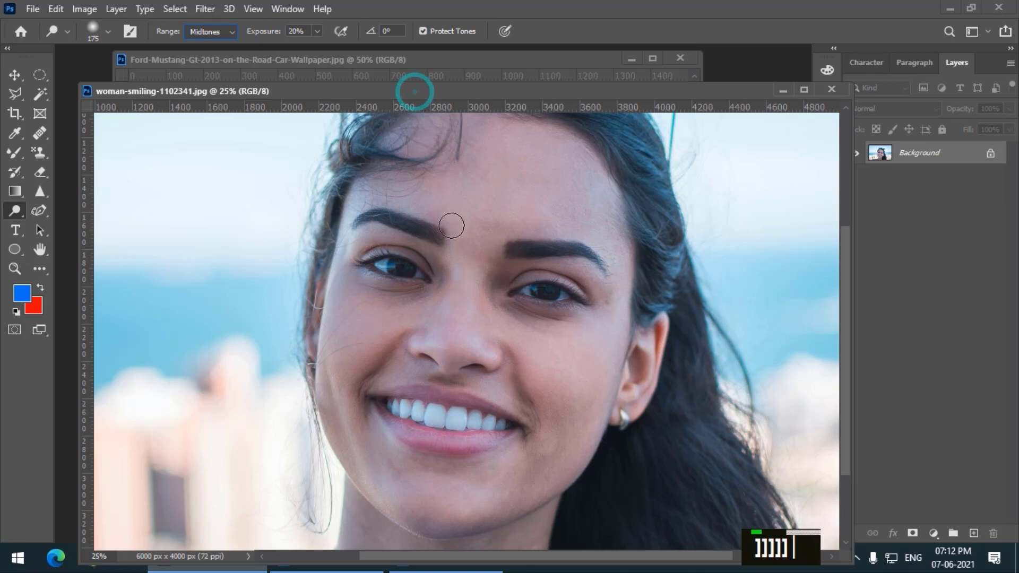
{"action": "left_click", "coordinate": [392, 193]}
{"action": "key", "text": "bracketright"}
{"action": "key", "text": "bracketright"}
{"action": "key", "text": "bracketright"}
{"action": "key", "text": "bracketright"}
{"action": "key", "text": "bracketright"}
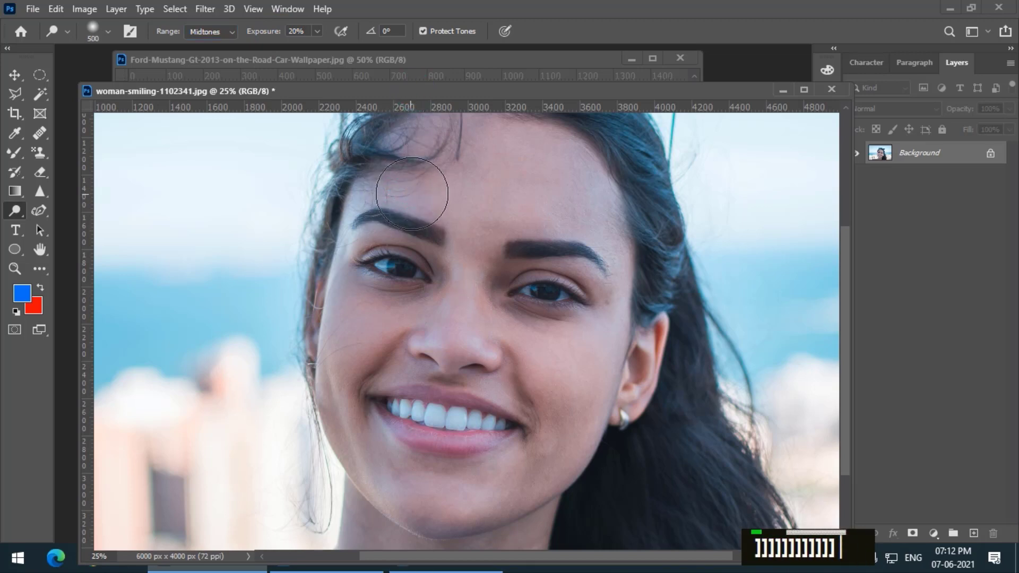
{"action": "mouse_move", "coordinate": [425, 191]}
{"action": "left_mouse_down"}
{"action": "mouse_move", "coordinate": [582, 203]}
{"action": "mouse_move", "coordinate": [553, 181]}
{"action": "mouse_move", "coordinate": [435, 179]}
{"action": "mouse_move", "coordinate": [459, 252]}
{"action": "mouse_move", "coordinate": [474, 245]}
{"action": "mouse_move", "coordinate": [472, 265]}
{"action": "mouse_move", "coordinate": [400, 313]}
{"action": "mouse_move", "coordinate": [353, 298]}
{"action": "mouse_move", "coordinate": [358, 280]}
{"action": "mouse_move", "coordinate": [436, 303]}
{"action": "mouse_move", "coordinate": [437, 192]}
{"action": "mouse_move", "coordinate": [500, 150]}
{"action": "mouse_move", "coordinate": [622, 218]}
{"action": "mouse_move", "coordinate": [614, 330]}
{"action": "mouse_move", "coordinate": [567, 397]}
{"action": "mouse_move", "coordinate": [544, 368]}
{"action": "left_mouse_up"}
Reduce the Dodge brush to 300 px and lighten the skin under the eyes and across the forehead.
{"action": "key", "text": "bracketright"}
{"action": "key", "text": "bracketleft"}
{"action": "key", "text": "bracketleft"}
{"action": "key", "text": "bracketleft"}
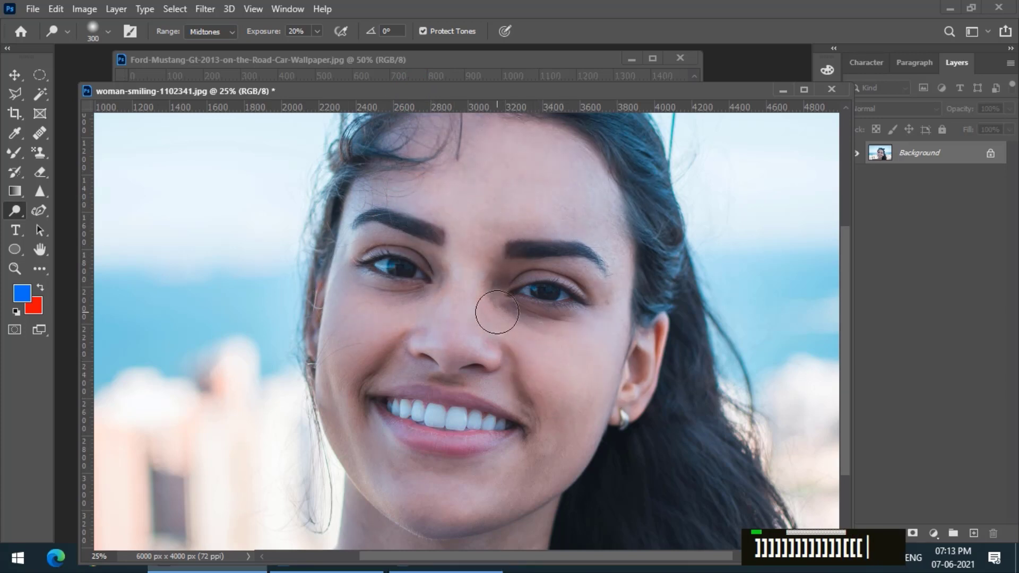
{"action": "mouse_move", "coordinate": [435, 297]}
{"action": "left_mouse_down"}
{"action": "mouse_move", "coordinate": [439, 225]}
{"action": "mouse_move", "coordinate": [387, 238]}
{"action": "mouse_move", "coordinate": [359, 282]}
{"action": "mouse_move", "coordinate": [483, 275]}
{"action": "mouse_move", "coordinate": [575, 320]}
{"action": "mouse_move", "coordinate": [548, 271]}
{"action": "mouse_move", "coordinate": [610, 280]}
{"action": "left_mouse_up"}
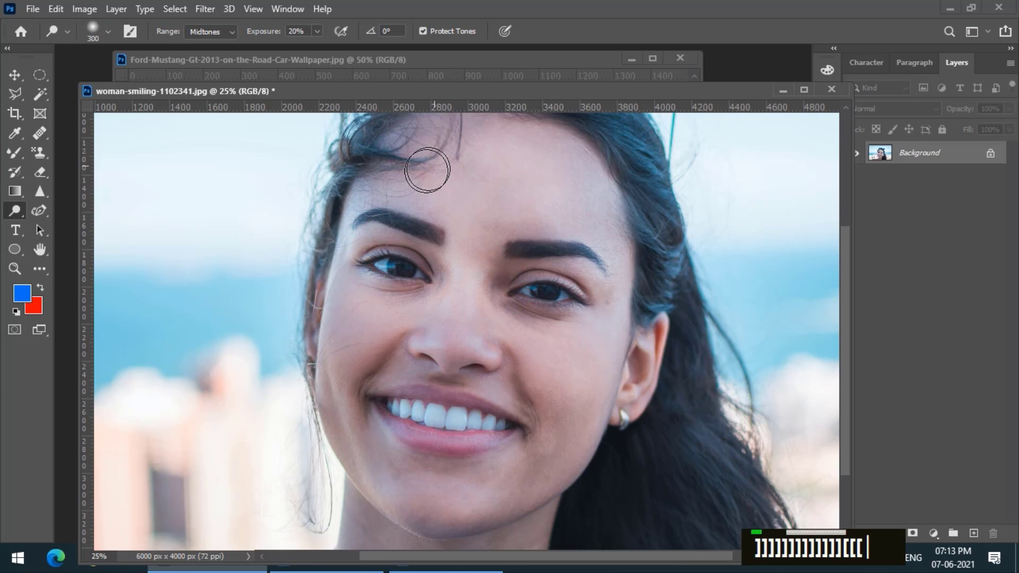
{"action": "mouse_move", "coordinate": [392, 192]}
{"action": "left_mouse_down"}
{"action": "mouse_move", "coordinate": [610, 235]}
{"action": "mouse_move", "coordinate": [615, 272]}
{"action": "left_mouse_up"}
Lighten the lower cheek, the chin and jaw area, and the skin around the nose with the 300 px Dodge brush.
{"action": "scroll", "coordinate": [593, 355], "scroll_direction": "down", "scroll_amount": 1}
{"action": "scroll", "coordinate": [594, 355], "scroll_direction": "down", "scroll_amount": 2}
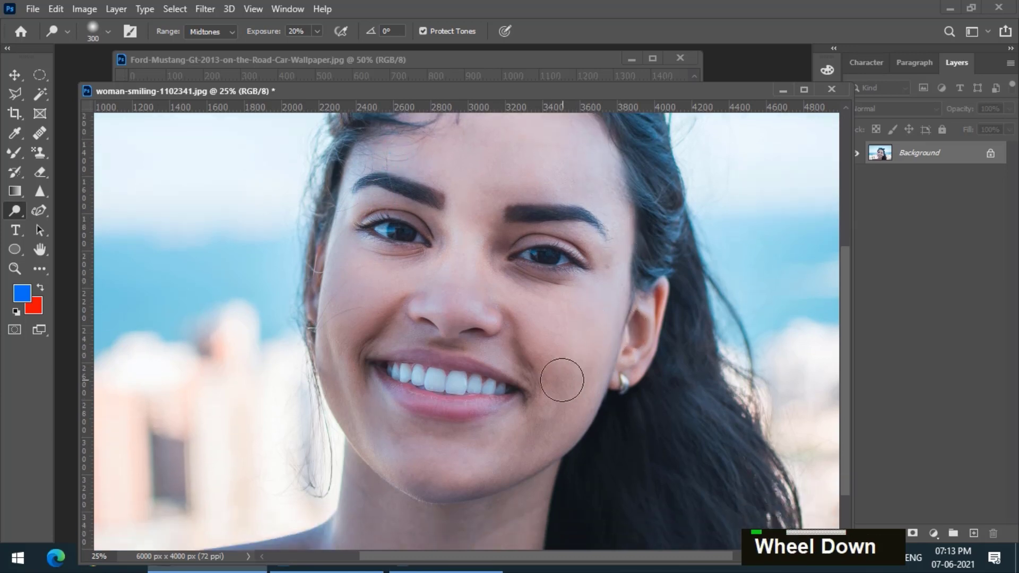
{"action": "mouse_move", "coordinate": [561, 380]}
{"action": "left_mouse_down"}
{"action": "mouse_move", "coordinate": [413, 447]}
{"action": "mouse_move", "coordinate": [587, 405]}
{"action": "mouse_move", "coordinate": [520, 418]}
{"action": "mouse_move", "coordinate": [402, 341]}
{"action": "mouse_move", "coordinate": [367, 429]}
{"action": "mouse_move", "coordinate": [407, 328]}
{"action": "mouse_move", "coordinate": [440, 344]}
{"action": "mouse_move", "coordinate": [658, 292]}
{"action": "mouse_move", "coordinate": [428, 484]}
{"action": "mouse_move", "coordinate": [405, 493]}
{"action": "mouse_move", "coordinate": [357, 482]}
{"action": "mouse_move", "coordinate": [529, 441]}
{"action": "mouse_move", "coordinate": [545, 463]}
{"action": "mouse_move", "coordinate": [479, 504]}
{"action": "left_mouse_up"}
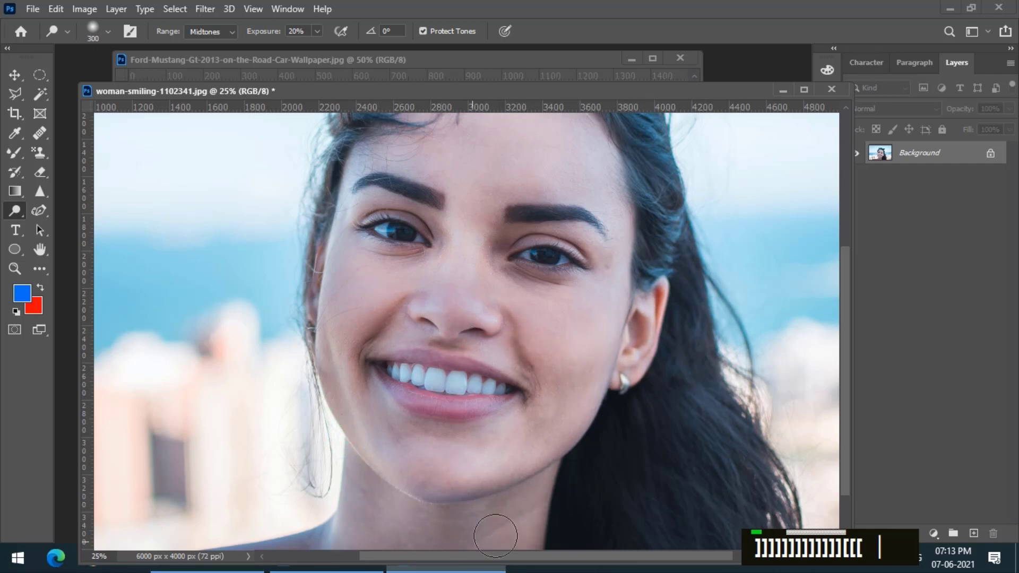
{"action": "left_click", "coordinate": [414, 482]}
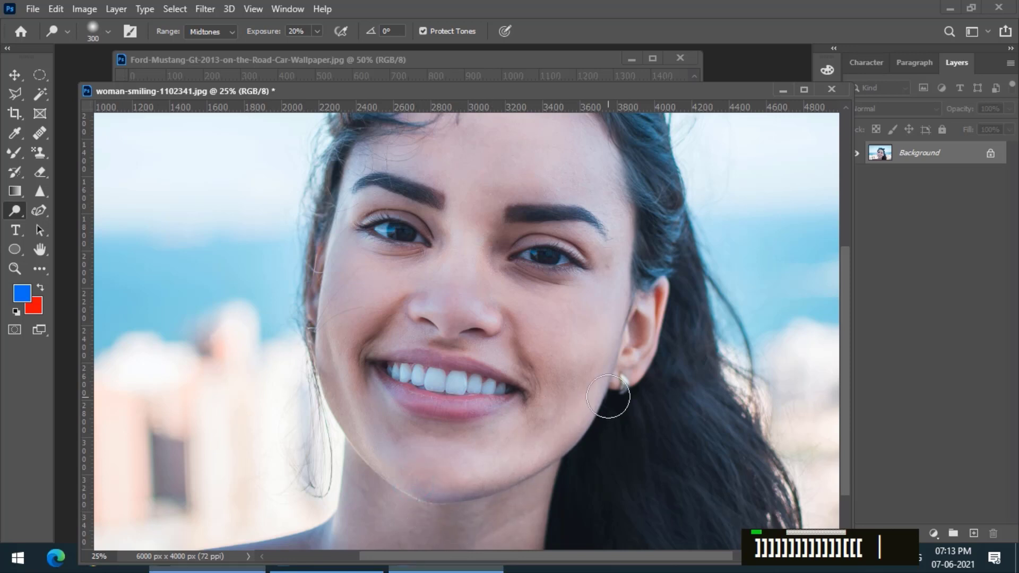
{"action": "scroll", "coordinate": [424, 403], "scroll_direction": "up", "scroll_amount": 1}
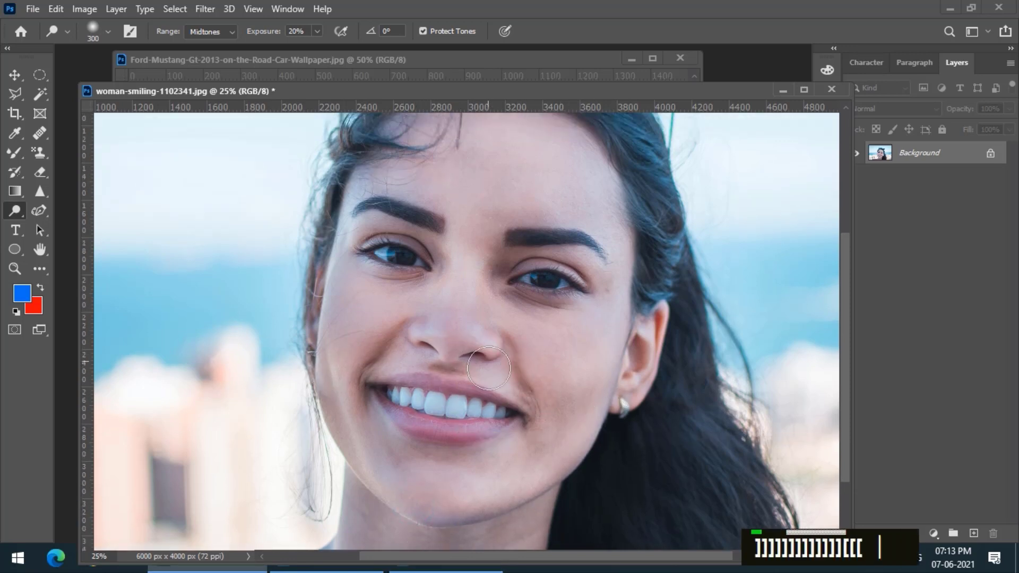
{"action": "left_click", "coordinate": [432, 343]}
{"action": "left_click_drag", "start_coordinate": [592, 301], "coordinate": [505, 291]}
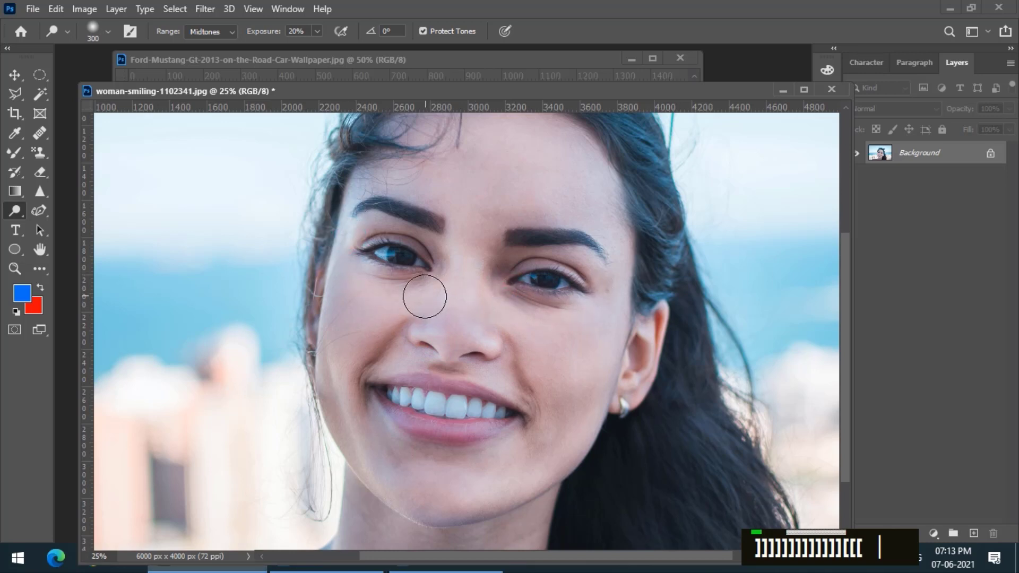
Enlarge the Dodge brush to 500 px and lighten the cheeks with broad strokes.
{"action": "key", "text": "bracketright"}
{"action": "key", "text": "bracketright"}
{"action": "left_click_drag", "start_coordinate": [374, 289], "coordinate": [351, 327]}
{"action": "scroll", "coordinate": [451, 250], "scroll_direction": "up", "scroll_amount": 2}
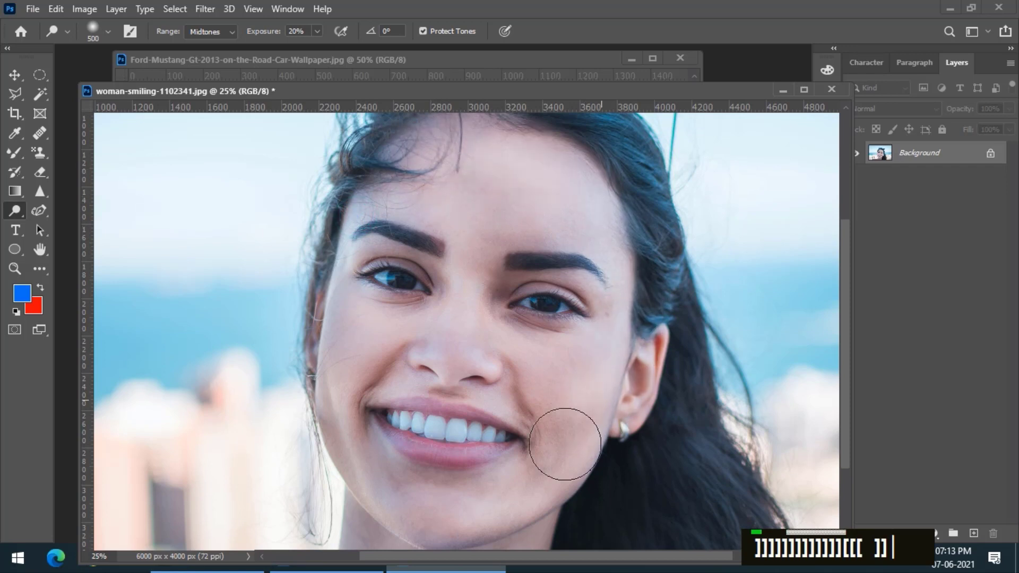
{"action": "scroll", "coordinate": [682, 397], "scroll_direction": "down", "scroll_amount": 1}
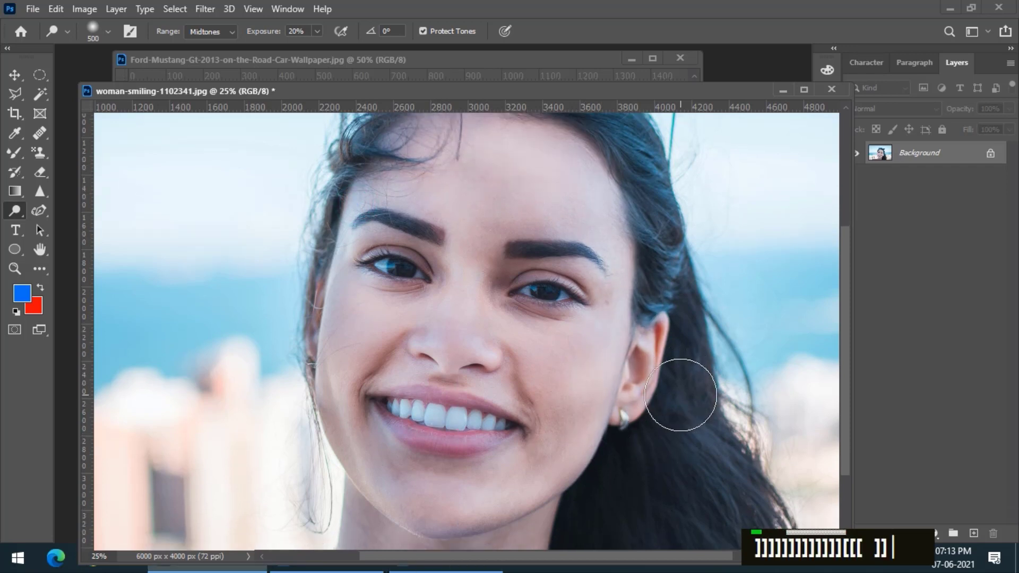
Compare the dodged portrait with its saved state by reverting and undoing the revert, and leave the portrait reverted.
{"action": "key", "text": "F12"}
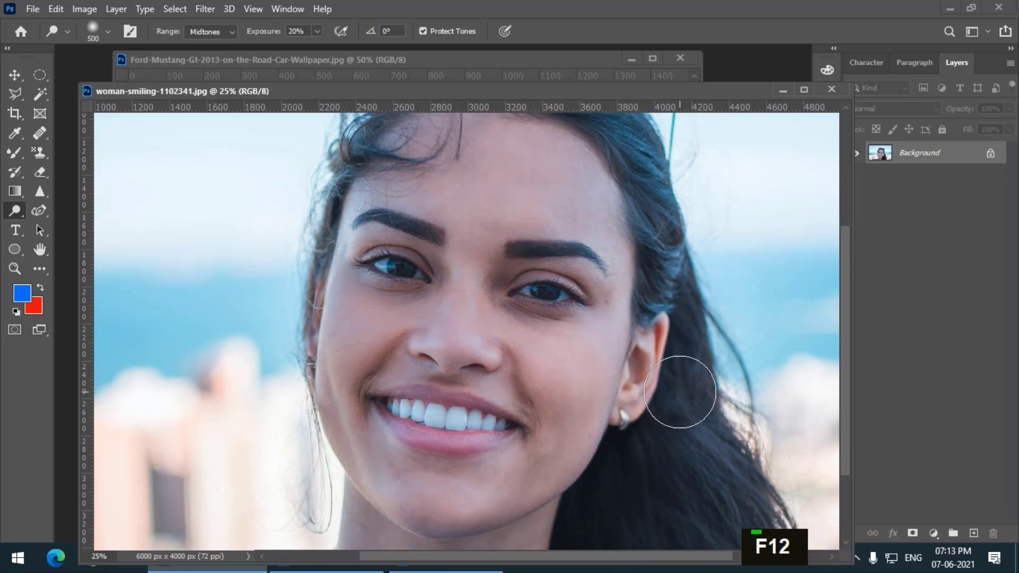
{"action": "key", "text": "ctrl+z"}
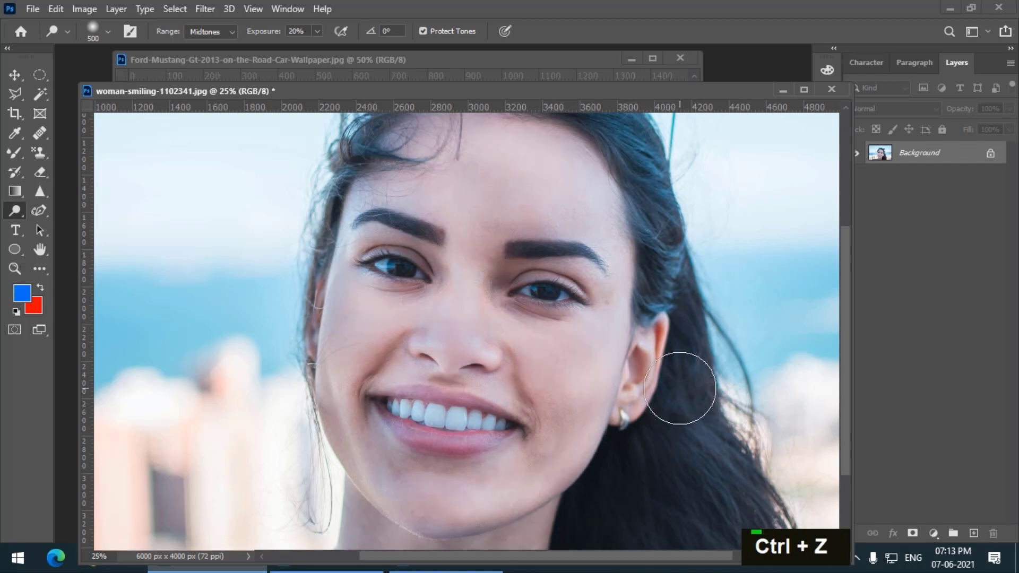
{"action": "key", "text": "F12"}
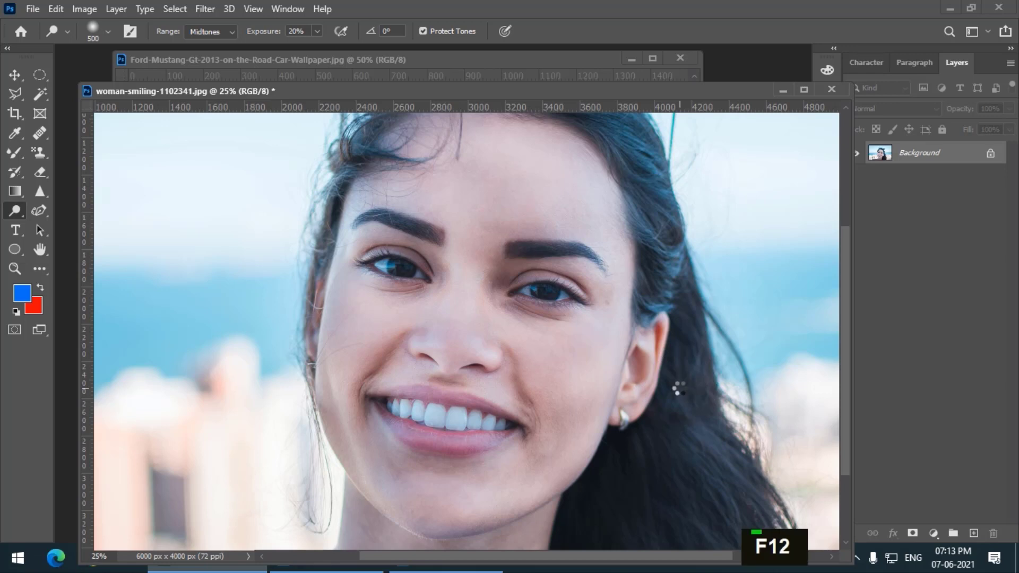
{"action": "scroll", "coordinate": [456, 205], "scroll_direction": "down", "scroll_amount": 3}
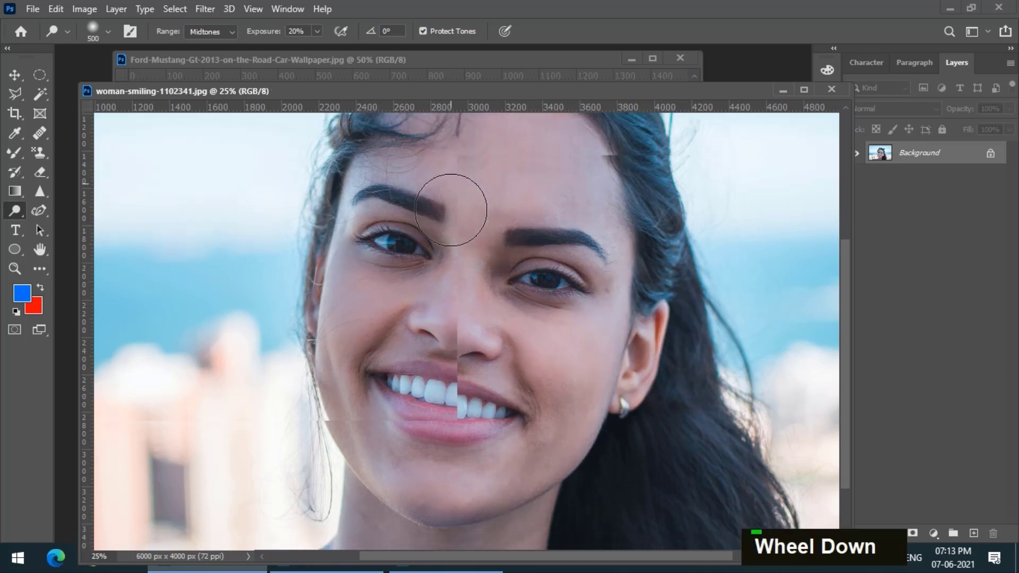
{"action": "scroll", "coordinate": [640, 331], "scroll_direction": "down", "scroll_amount": 1}
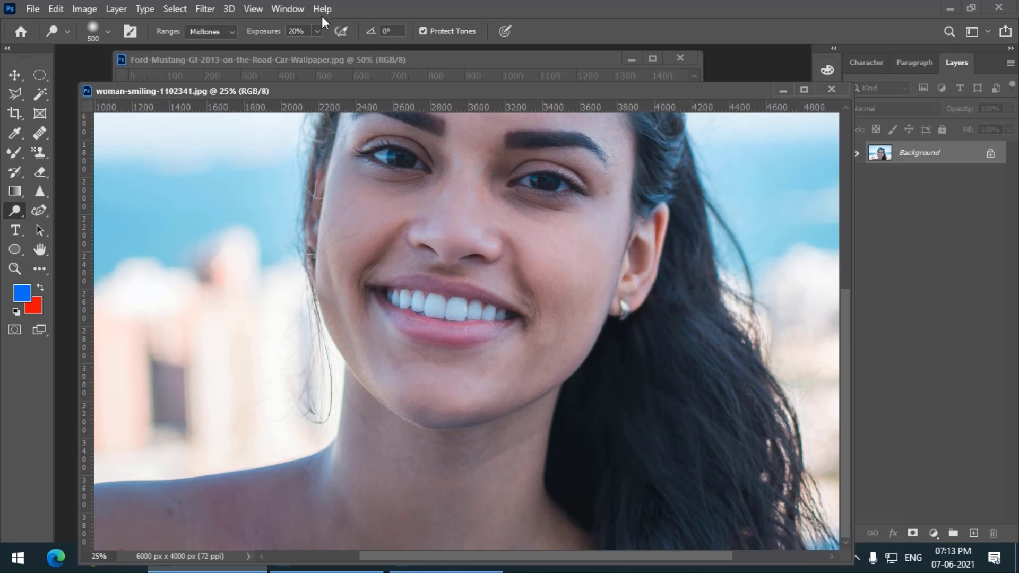
Set the Dodge range to Shadows and lighten the woman's dark hair with broad 500 px strokes.
{"action": "left_click", "coordinate": [221, 35]}
{"action": "left_click", "coordinate": [218, 40]}
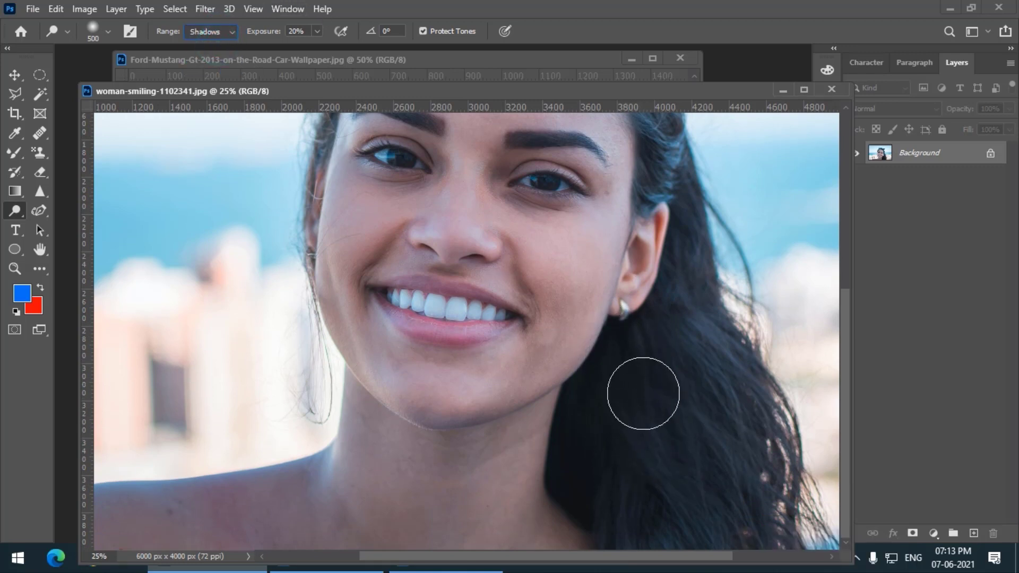
{"action": "mouse_move", "coordinate": [618, 360]}
{"action": "left_mouse_down"}
{"action": "mouse_move", "coordinate": [590, 478]}
{"action": "mouse_move", "coordinate": [601, 359]}
{"action": "mouse_move", "coordinate": [590, 340]}
{"action": "mouse_move", "coordinate": [577, 521]}
{"action": "mouse_move", "coordinate": [620, 345]}
{"action": "mouse_move", "coordinate": [636, 334]}
{"action": "mouse_move", "coordinate": [678, 366]}
{"action": "mouse_move", "coordinate": [703, 452]}
{"action": "mouse_move", "coordinate": [702, 394]}
{"action": "left_mouse_up"}
{"action": "left_click_drag", "start_coordinate": [678, 187], "coordinate": [751, 412]}
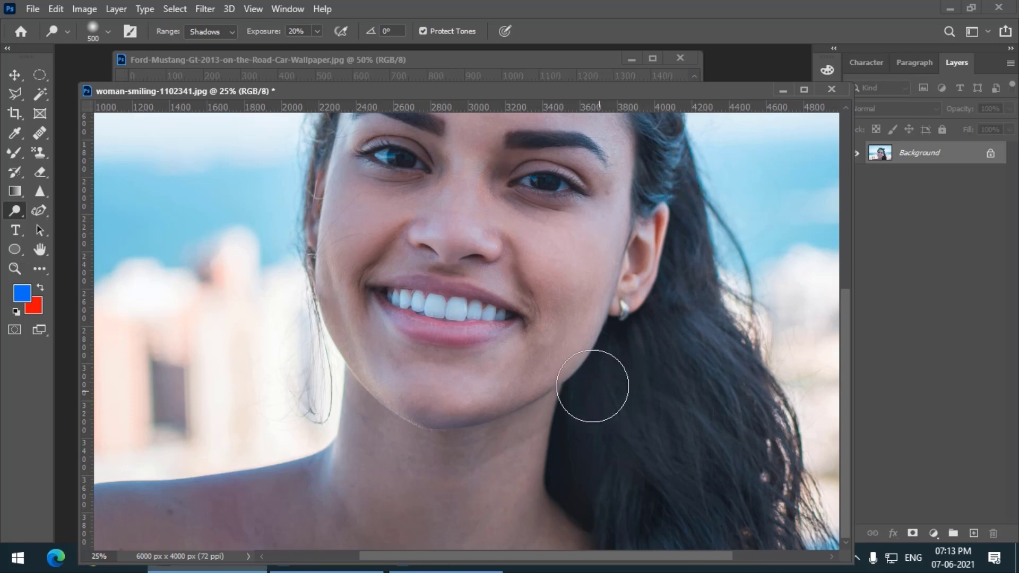
{"action": "mouse_move", "coordinate": [584, 379]}
{"action": "left_mouse_down"}
{"action": "mouse_move", "coordinate": [584, 402]}
{"action": "mouse_move", "coordinate": [594, 504]}
{"action": "mouse_move", "coordinate": [675, 482]}
{"action": "left_mouse_up"}
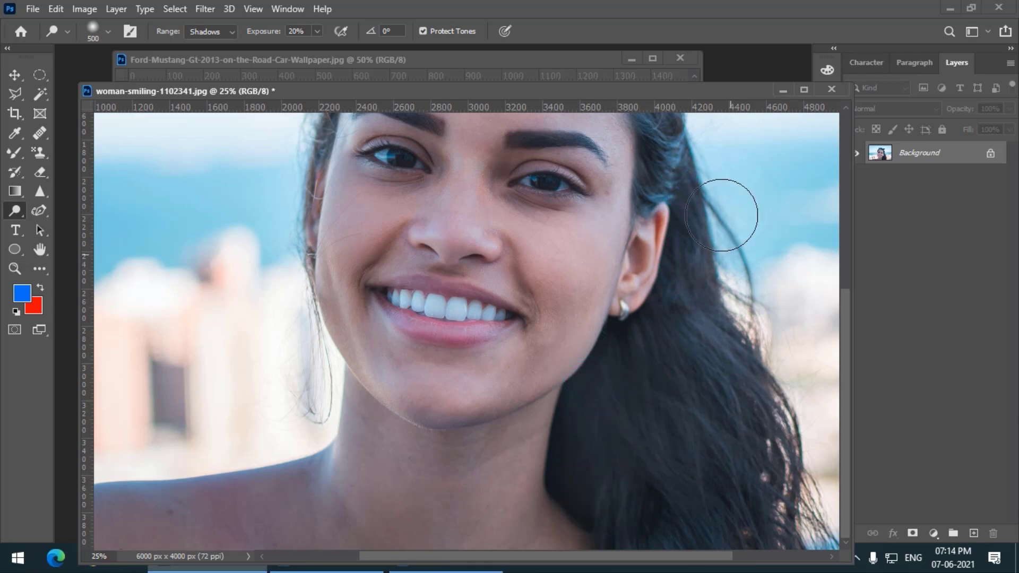
{"action": "left_click_drag", "start_coordinate": [715, 214], "coordinate": [798, 537]}
{"action": "left_click_drag", "start_coordinate": [598, 377], "coordinate": [648, 509]}
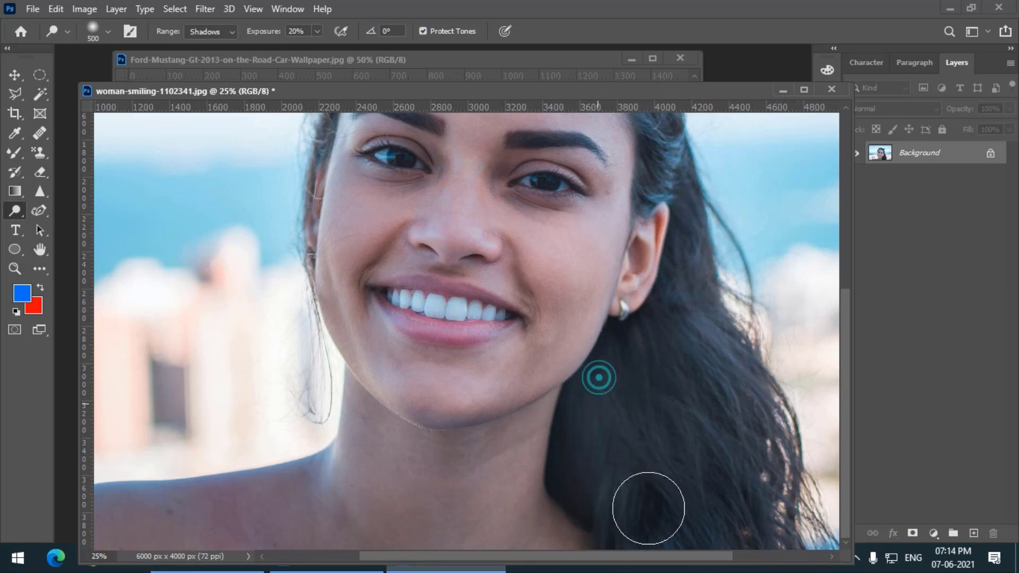
Compare the lightened hair with the saved portrait by reverting and undoing the revert, and view the whole photo.
{"action": "key", "text": "F12"}
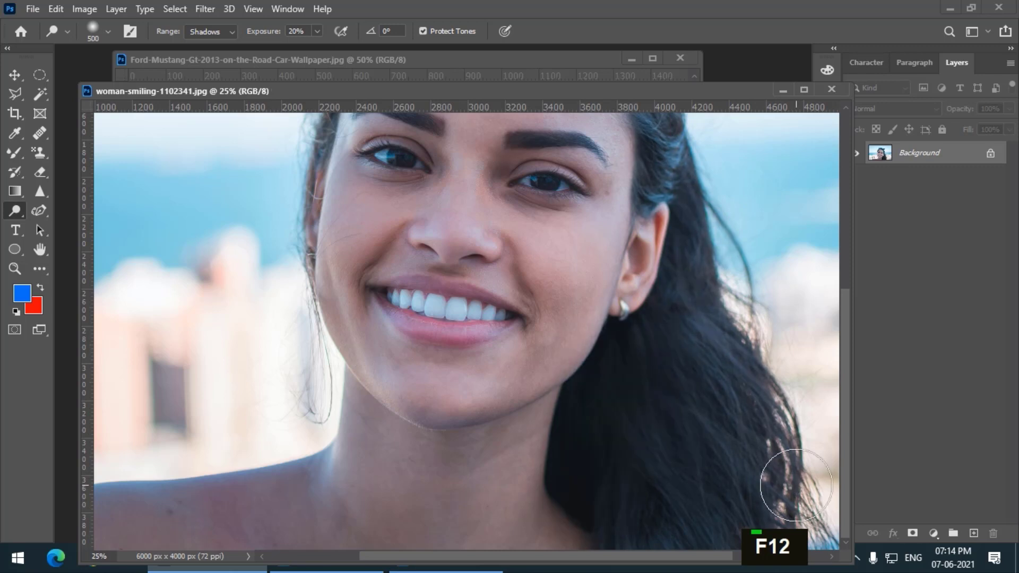
{"action": "key", "text": "ctrl+z"}
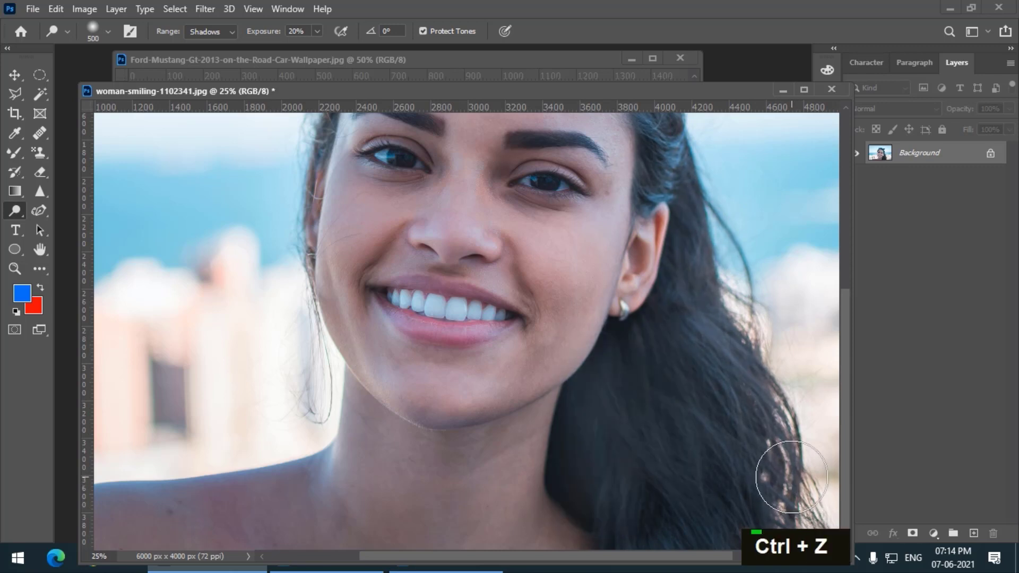
{"action": "key", "text": "ctrl+minus"}
{"action": "key", "text": "ctrl+minus"}
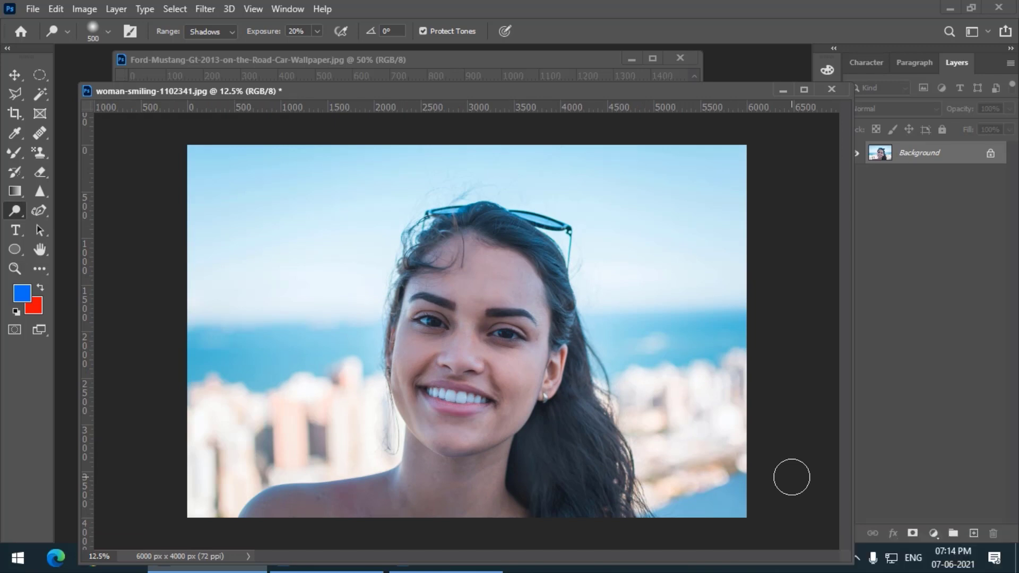
Switch to the Burn tool and enlarge its brush to 700 px.
{"action": "right_click", "coordinate": [18, 212]}
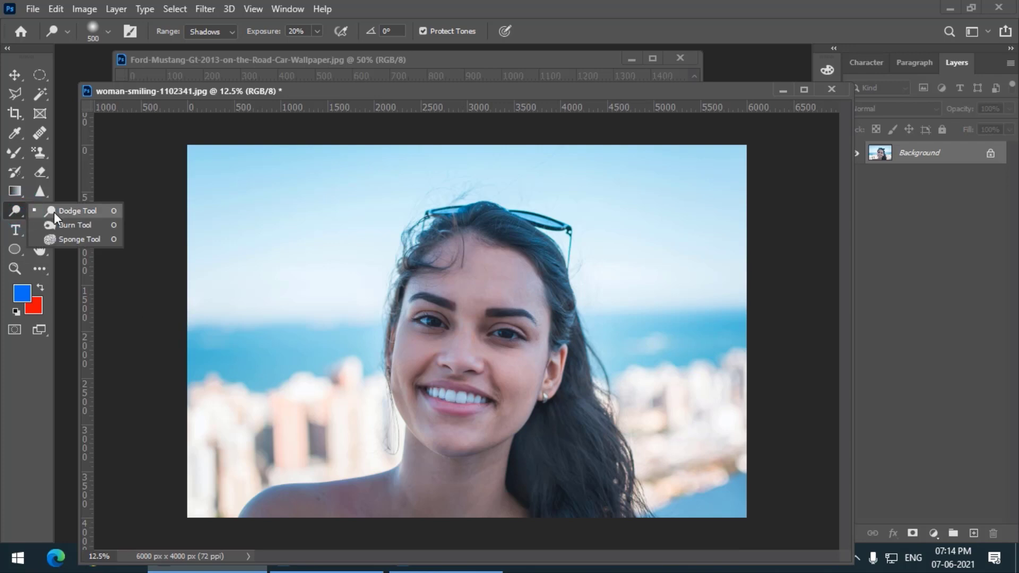
{"action": "left_click", "coordinate": [53, 211]}
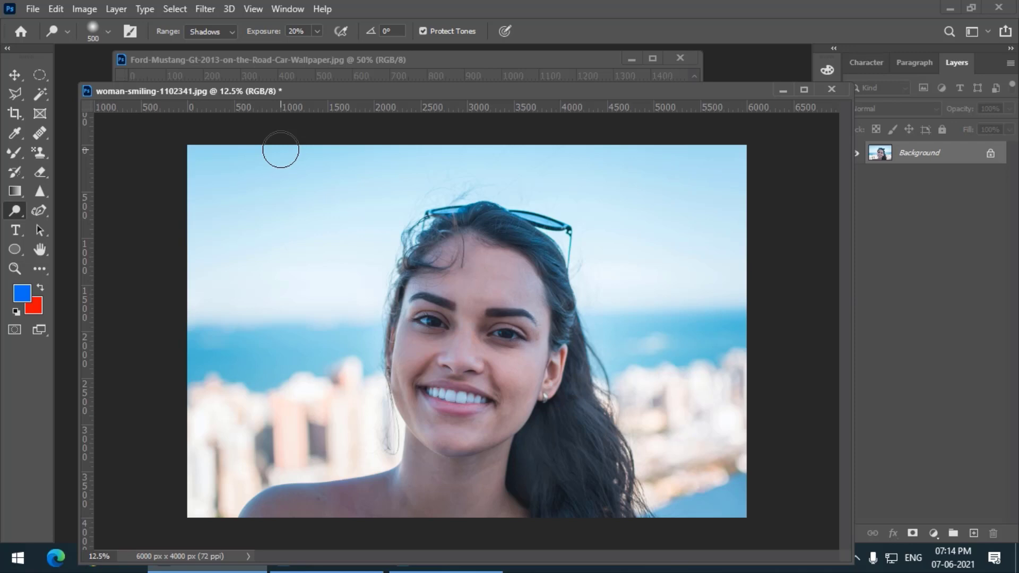
{"action": "left_click_drag", "start_coordinate": [309, 88], "coordinate": [307, 80]}
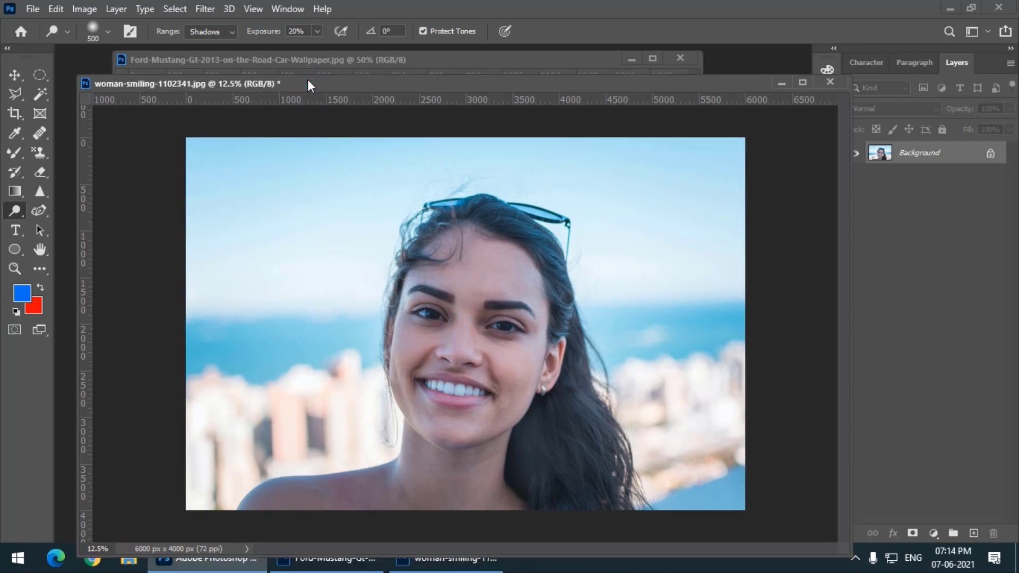
{"action": "right_click", "coordinate": [11, 208]}
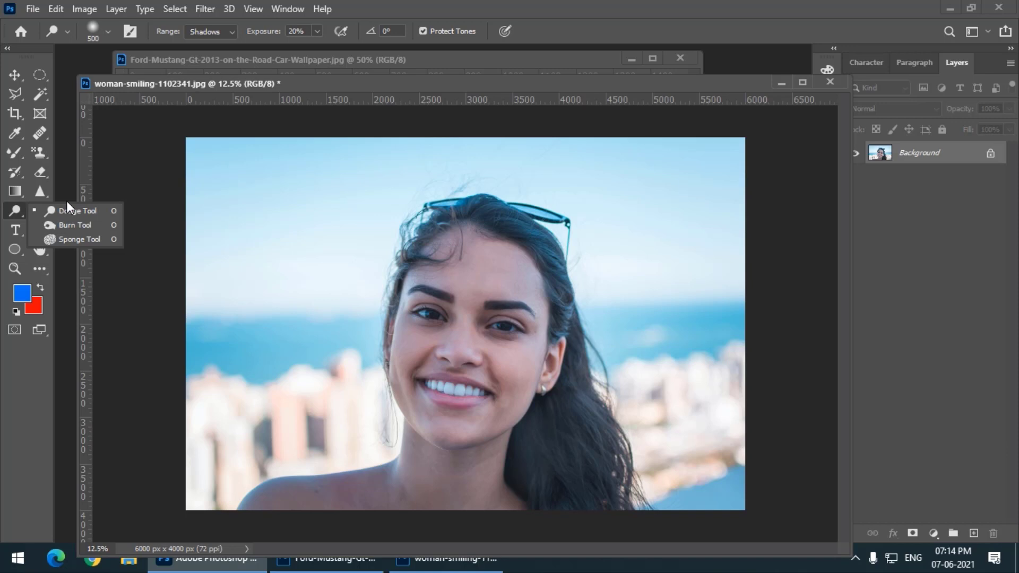
{"action": "left_click", "coordinate": [85, 224]}
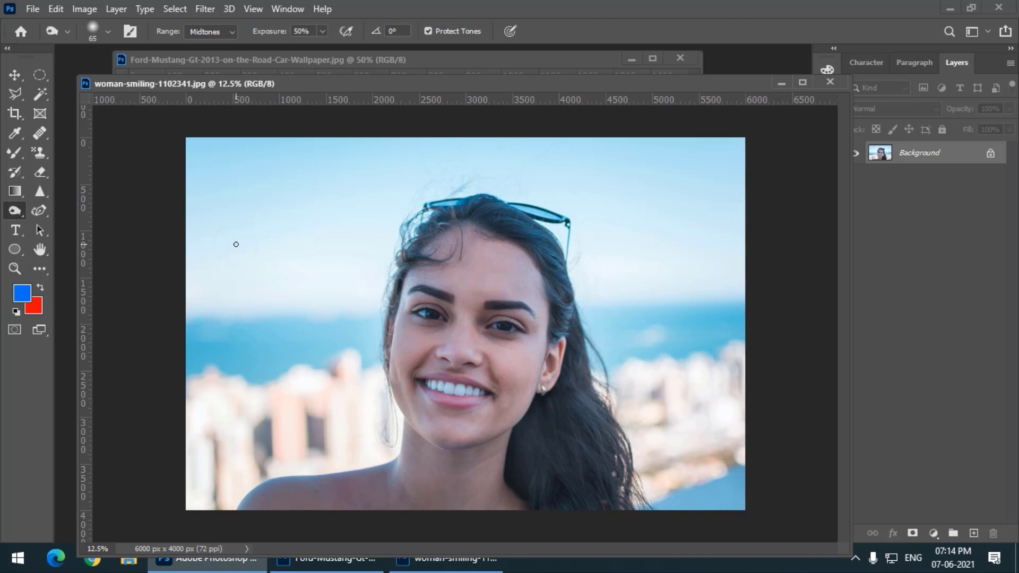
{"action": "key", "text": "bracketright"}
{"action": "key", "text": "bracketright"}
{"action": "key", "text": "bracketright"}
{"action": "key", "text": "bracketright"}
{"action": "key", "text": "bracketright"}
{"action": "key", "text": "bracketright"}
{"action": "key", "text": "bracketright"}
{"action": "key", "text": "bracketright"}
{"action": "key", "text": "bracketright"}
{"action": "key", "text": "bracketright"}
{"action": "key", "text": "bracketright"}
{"action": "key", "text": "bracketright"}
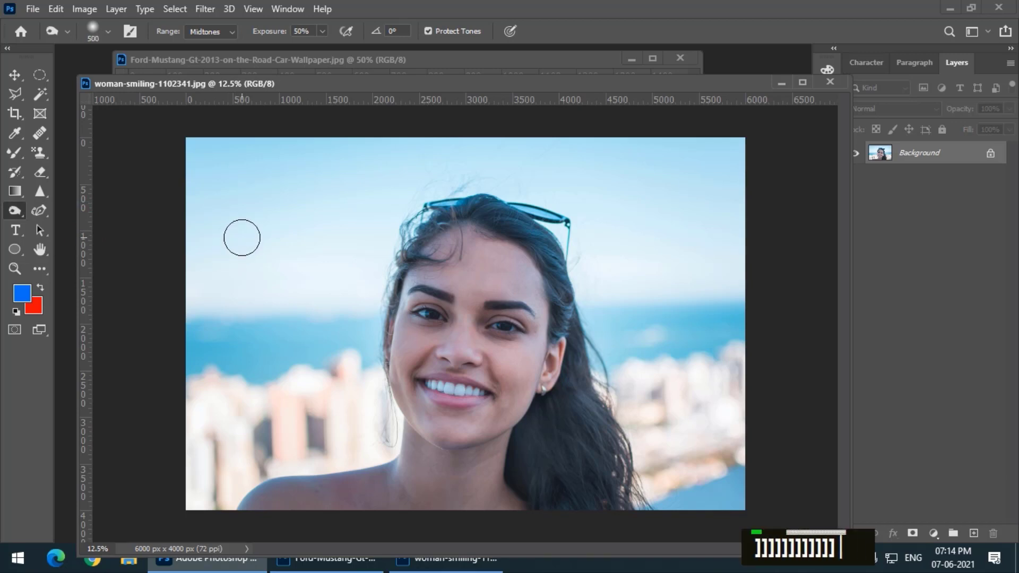
{"action": "key", "text": "bracketright"}
{"action": "key", "text": "bracketright"}
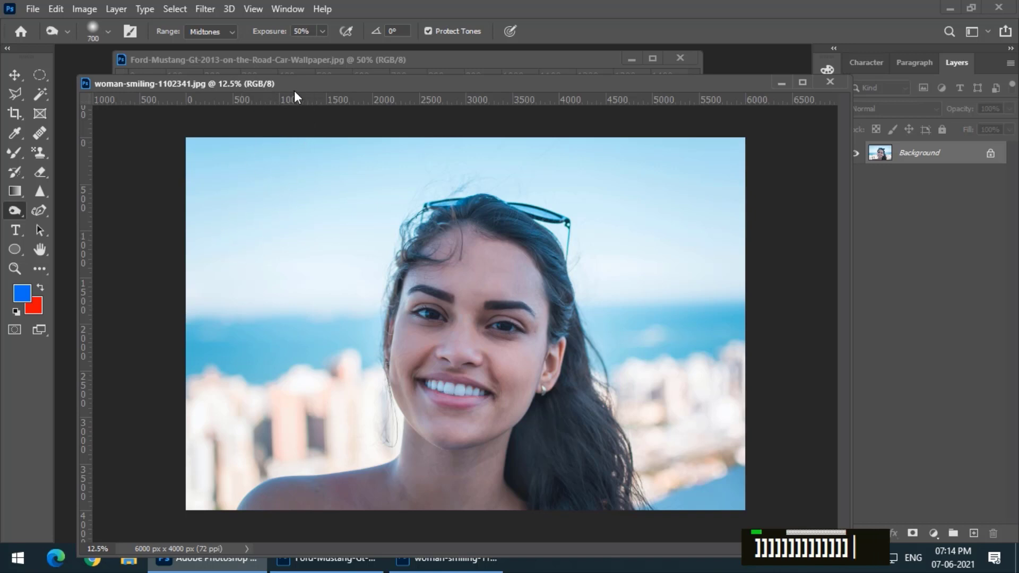
{"action": "left_click_drag", "start_coordinate": [295, 83], "coordinate": [286, 74]}
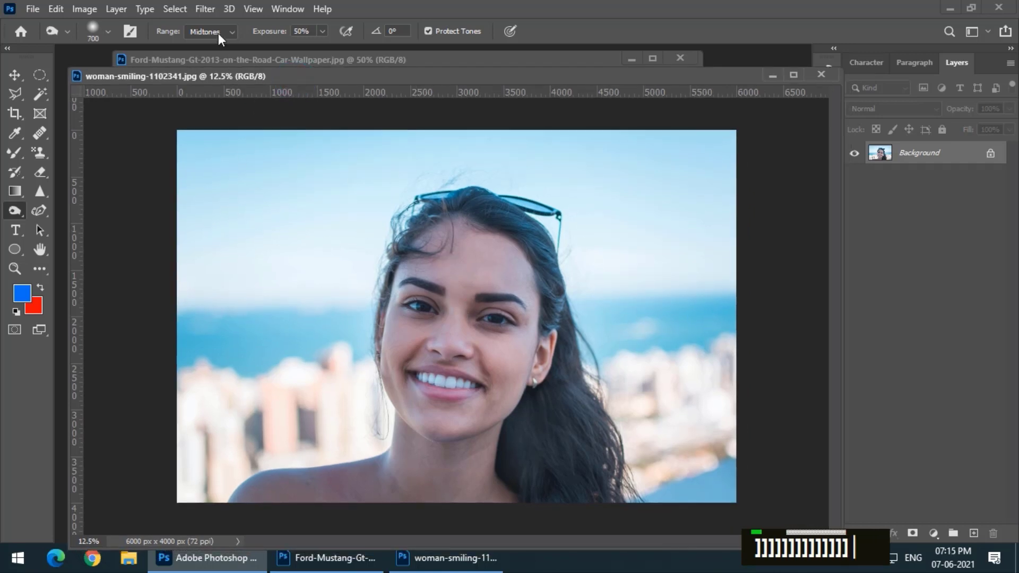
Darken the woman's face with the Burn tool using the Midtones range at 50% exposure.
{"action": "key", "text": "ctrl+equal"}
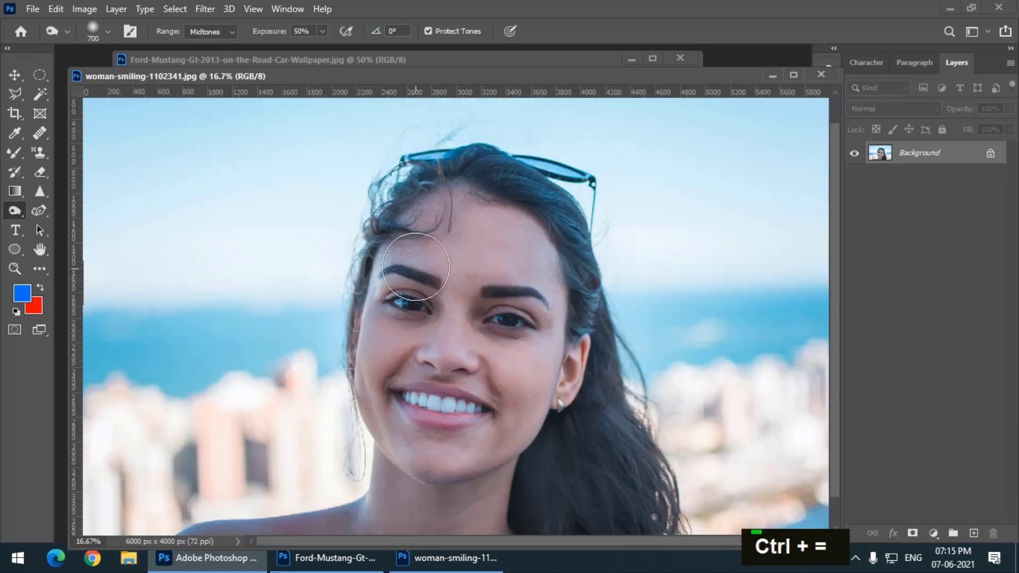
{"action": "mouse_move", "coordinate": [412, 255]}
{"action": "left_mouse_down"}
{"action": "mouse_move", "coordinate": [393, 340]}
{"action": "mouse_move", "coordinate": [400, 440]}
{"action": "mouse_move", "coordinate": [452, 455]}
{"action": "mouse_move", "coordinate": [529, 379]}
{"action": "mouse_move", "coordinate": [534, 269]}
{"action": "mouse_move", "coordinate": [507, 352]}
{"action": "mouse_move", "coordinate": [392, 333]}
{"action": "mouse_move", "coordinate": [415, 235]}
{"action": "mouse_move", "coordinate": [525, 229]}
{"action": "mouse_move", "coordinate": [442, 294]}
{"action": "mouse_move", "coordinate": [529, 321]}
{"action": "mouse_move", "coordinate": [419, 417]}
{"action": "mouse_move", "coordinate": [526, 427]}
{"action": "mouse_move", "coordinate": [563, 344]}
{"action": "mouse_move", "coordinate": [563, 277]}
{"action": "mouse_move", "coordinate": [567, 407]}
{"action": "left_mouse_up"}
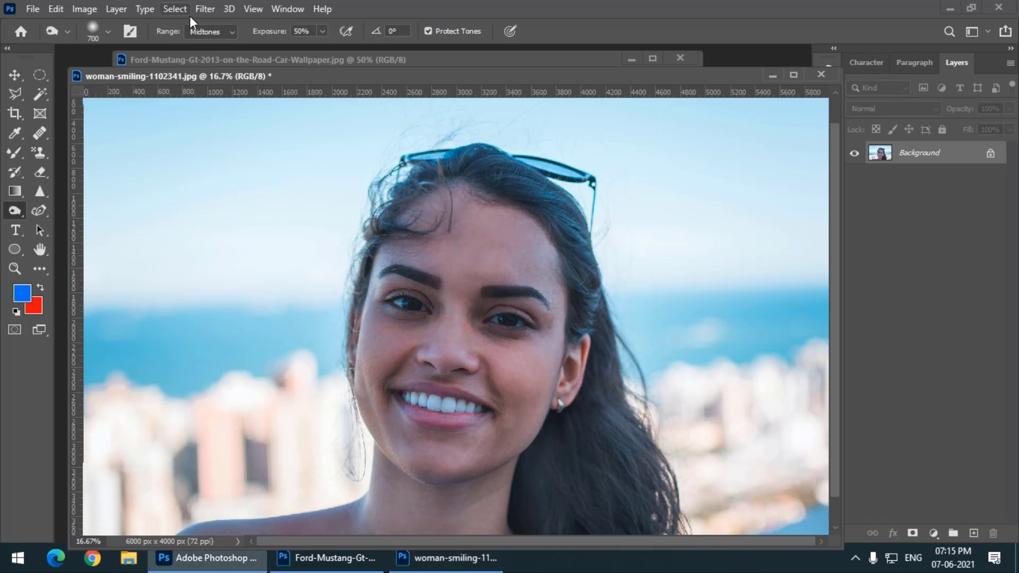
{"action": "mouse_move", "coordinate": [472, 259]}
{"action": "left_mouse_down"}
{"action": "mouse_move", "coordinate": [418, 408]}
{"action": "mouse_move", "coordinate": [515, 439]}
{"action": "mouse_move", "coordinate": [527, 355]}
{"action": "mouse_move", "coordinate": [450, 216]}
{"action": "mouse_move", "coordinate": [387, 390]}
{"action": "mouse_move", "coordinate": [595, 350]}
{"action": "left_mouse_up"}
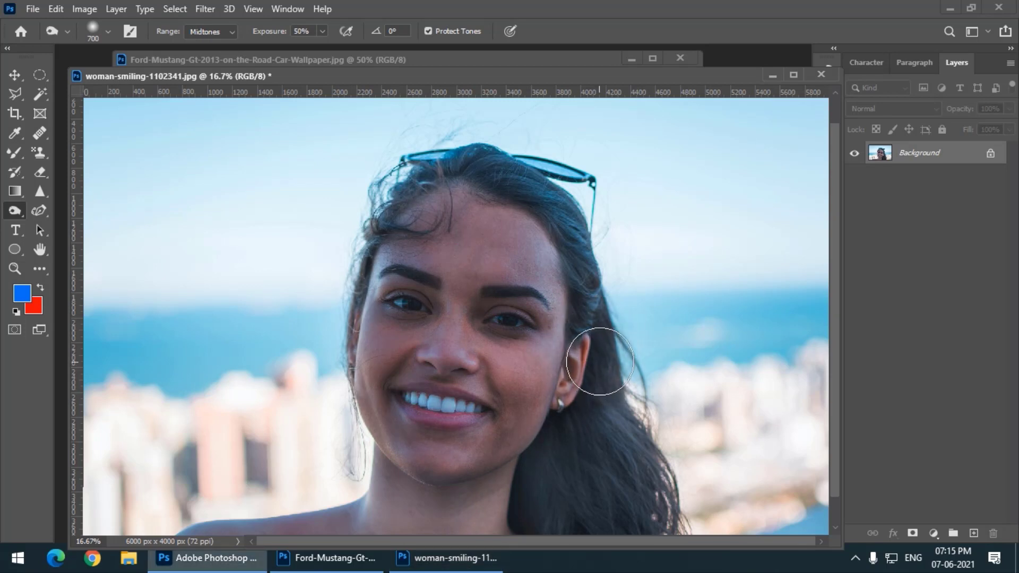
Compare the burned face with the saved portrait by reverting and undoing the revert, and leave the portrait reverted.
{"action": "key", "text": "F12"}
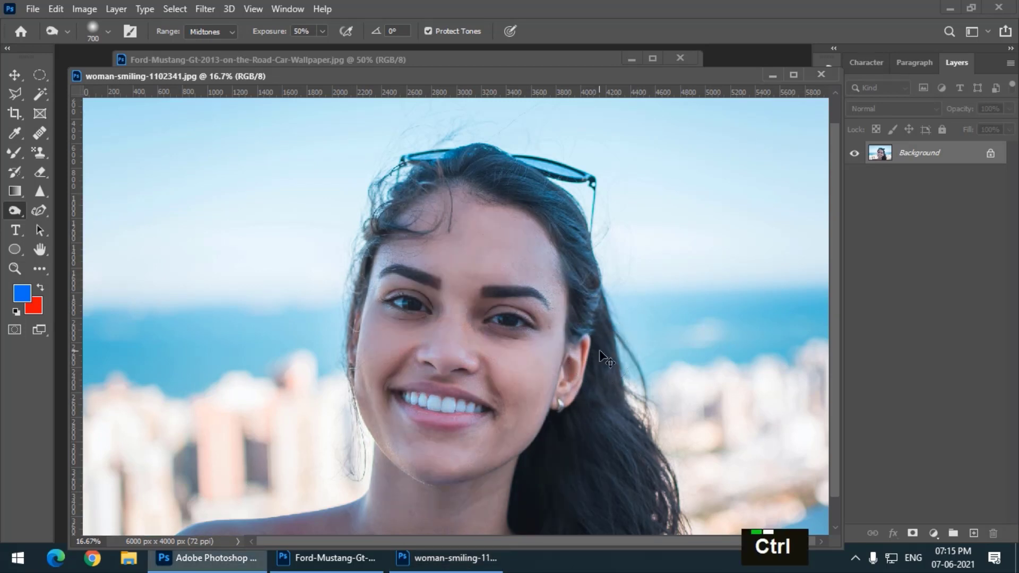
{"action": "key", "text": "ctrl+z"}
{"action": "key", "text": "F12"}
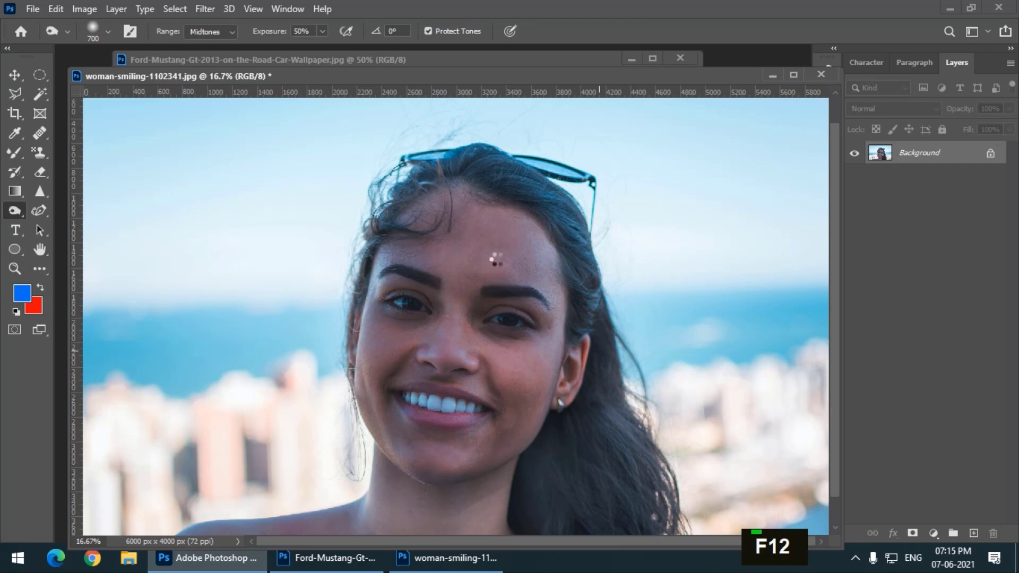
Open the adah-sharma-6v image from the Stars folder in Work_Images and widen its document window at 100% zoom.
{"action": "left_click_drag", "start_coordinate": [238, 76], "coordinate": [317, 87]}
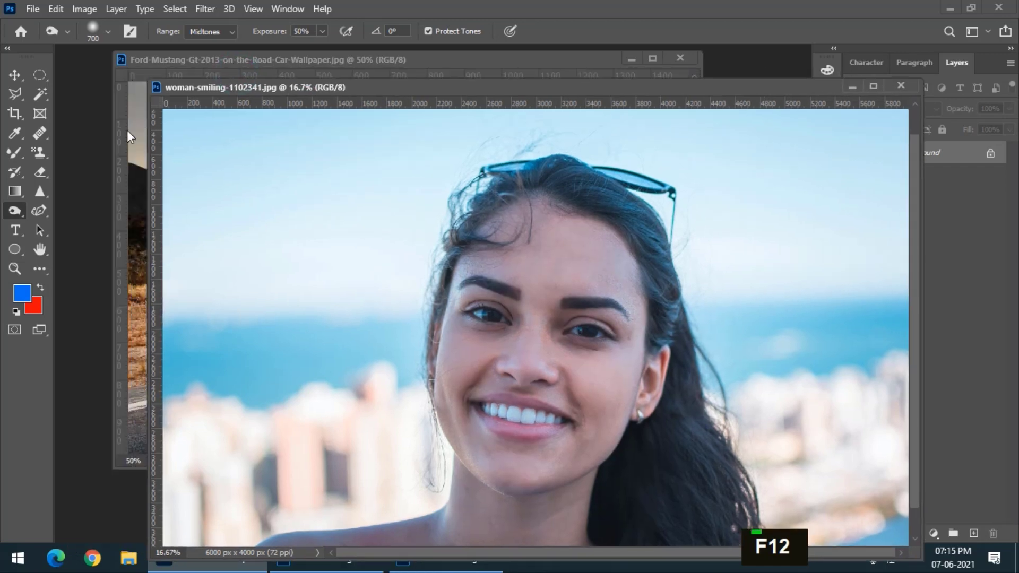
{"action": "double_click", "coordinate": [94, 151]}
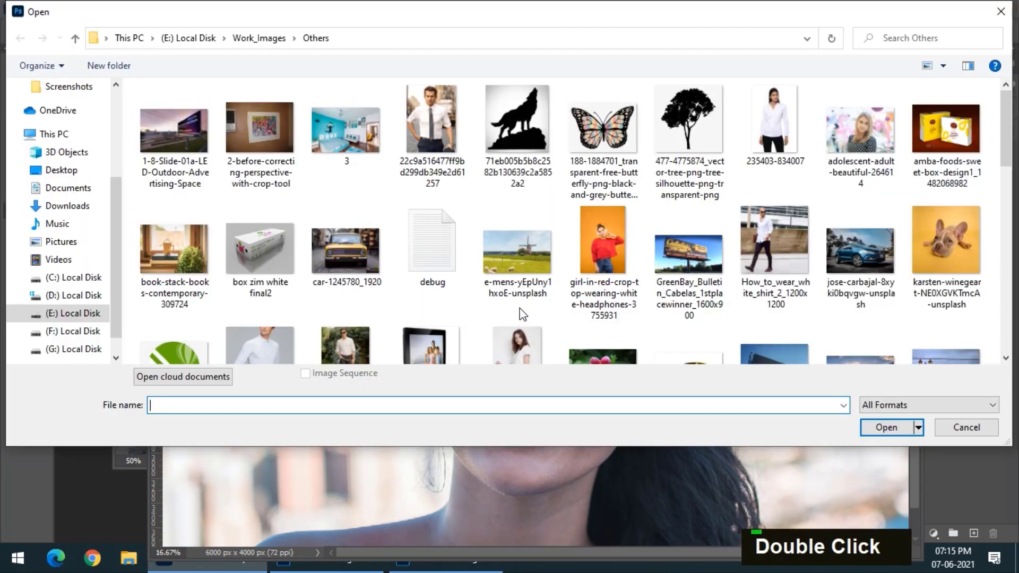
{"action": "left_click", "coordinate": [268, 38]}
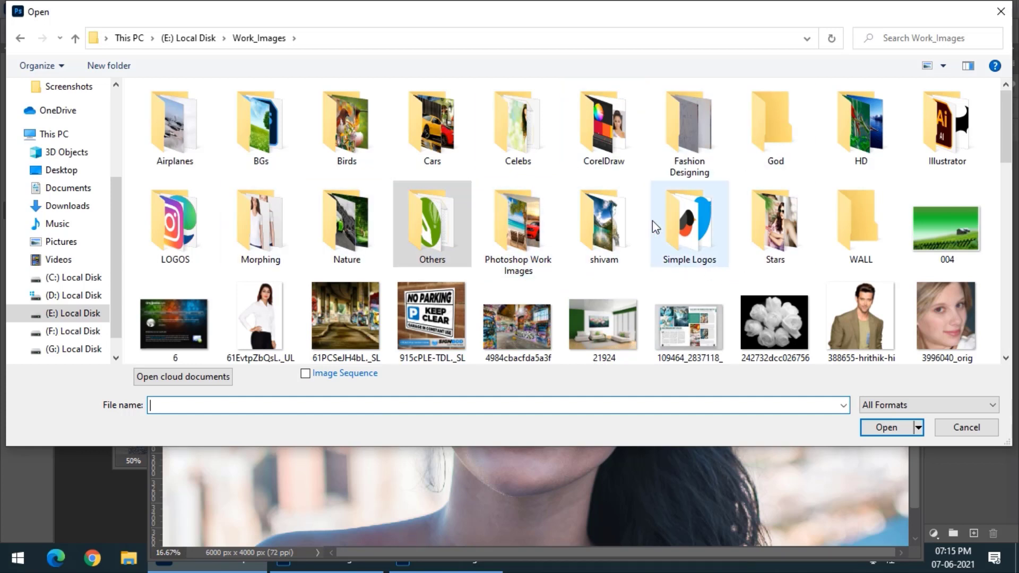
{"action": "scroll", "coordinate": [494, 212], "scroll_direction": "down", "scroll_amount": 1}
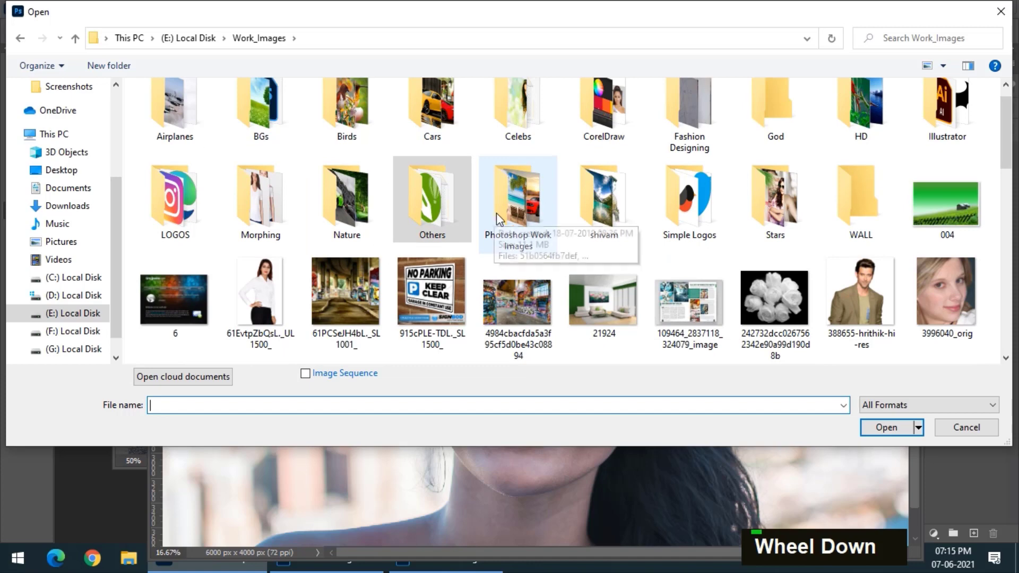
{"action": "scroll", "coordinate": [1006, 155], "scroll_direction": "up", "scroll_amount": 1}
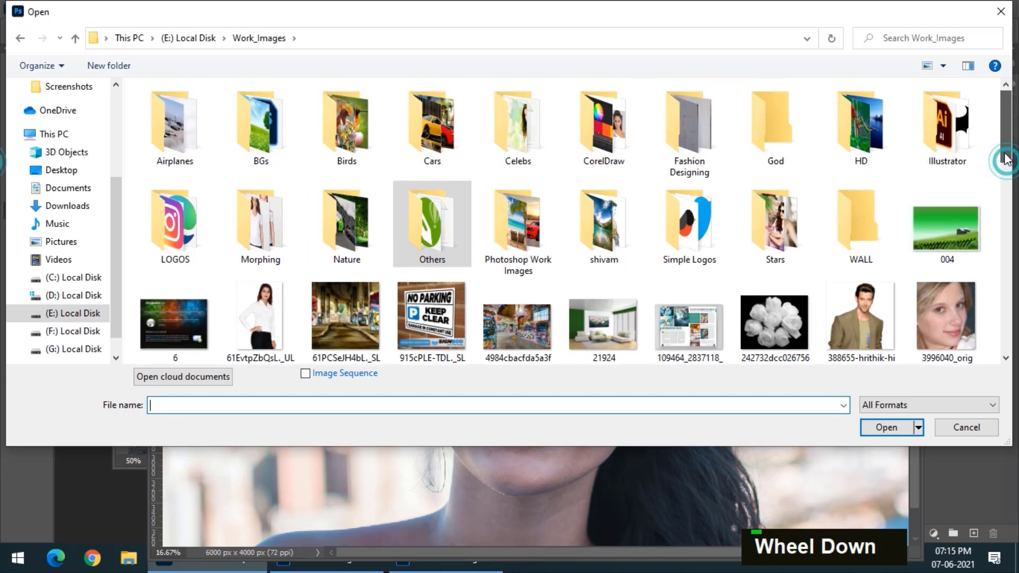
{"action": "double_click", "coordinate": [813, 220]}
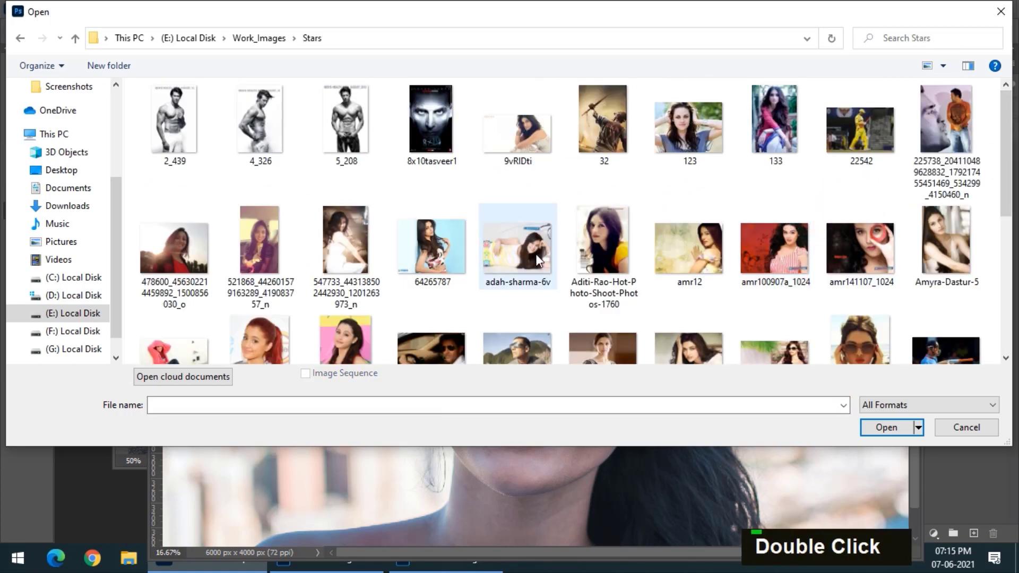
{"action": "left_click", "coordinate": [530, 254]}
{"action": "double_click", "coordinate": [529, 253]}
{"action": "left_click_drag", "start_coordinate": [451, 107], "coordinate": [270, 126]}
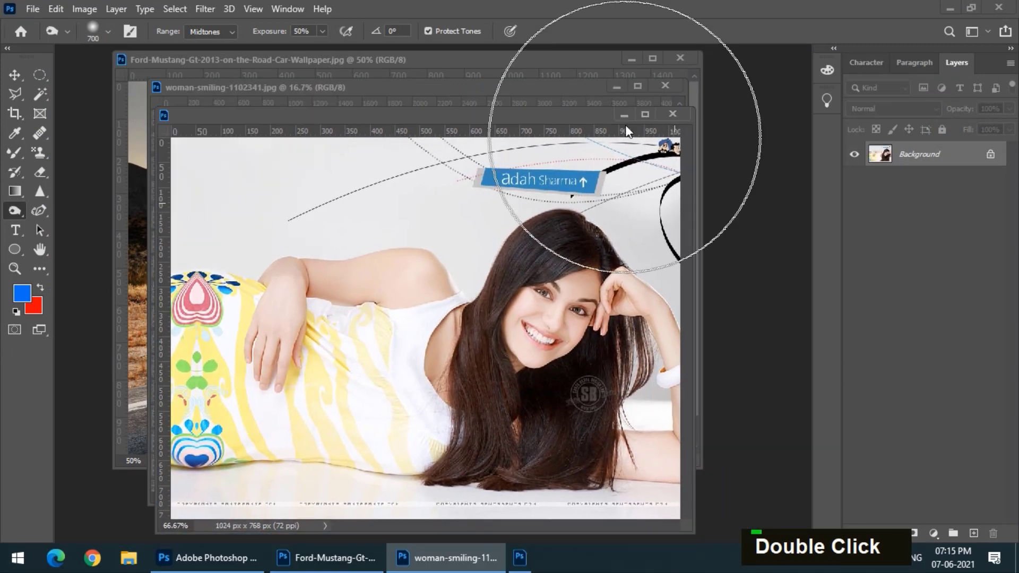
{"action": "left_click_drag", "start_coordinate": [575, 119], "coordinate": [577, 110]}
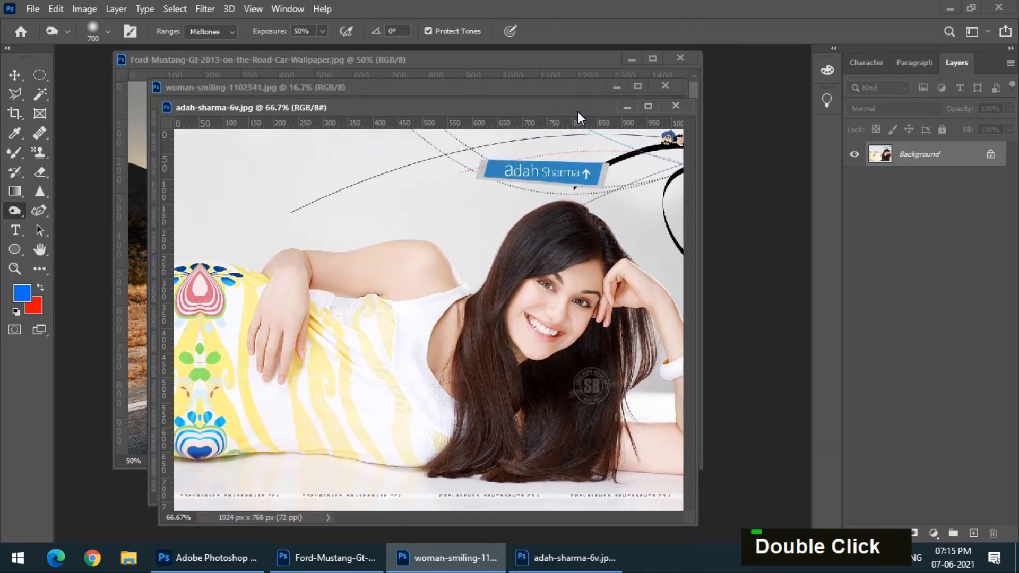
{"action": "key", "text": "ctrl+equal"}
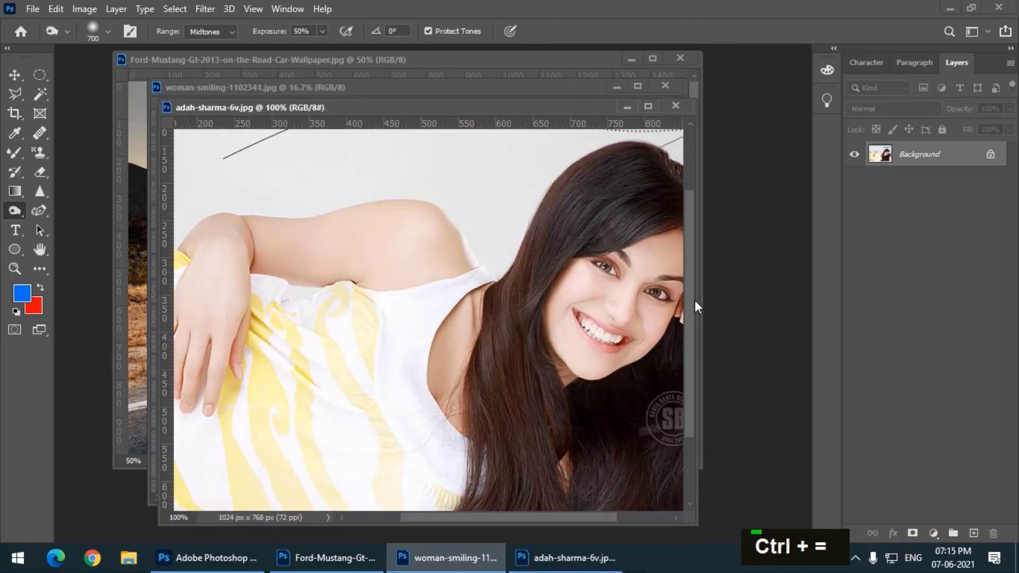
{"action": "left_click_drag", "start_coordinate": [695, 298], "coordinate": [878, 298]}
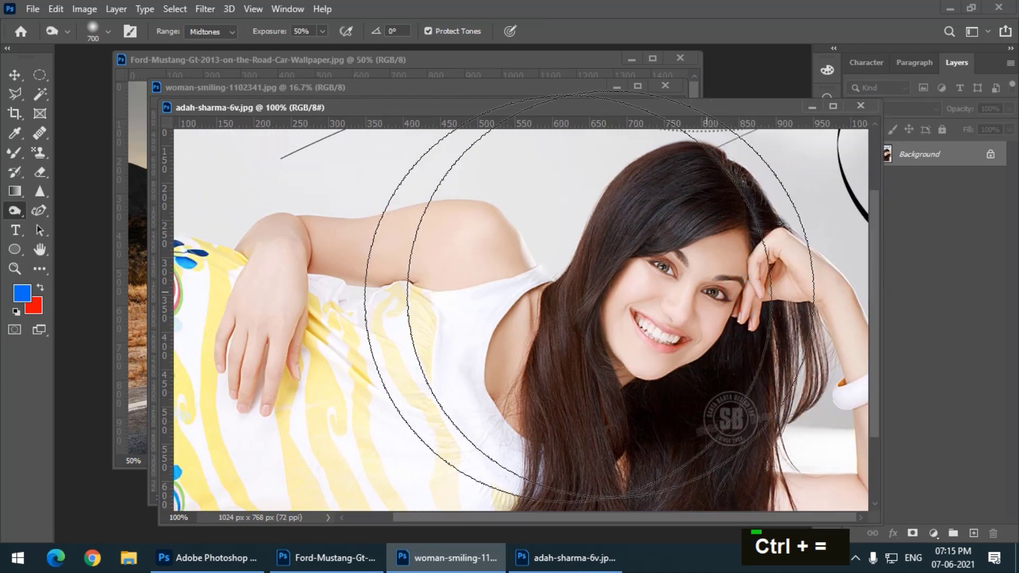
Reduce the Burn brush to 70 px and darken the skin of the resting hand and forearm.
{"action": "key", "text": "bracketleft"}
{"action": "key", "text": "bracketleft"}
{"action": "key", "text": "bracketleft"}
{"action": "key", "text": "bracketleft"}
{"action": "key", "text": "bracketleft"}
{"action": "key", "text": "bracketleft"}
{"action": "key", "text": "bracketleft"}
{"action": "key", "text": "bracketleft"}
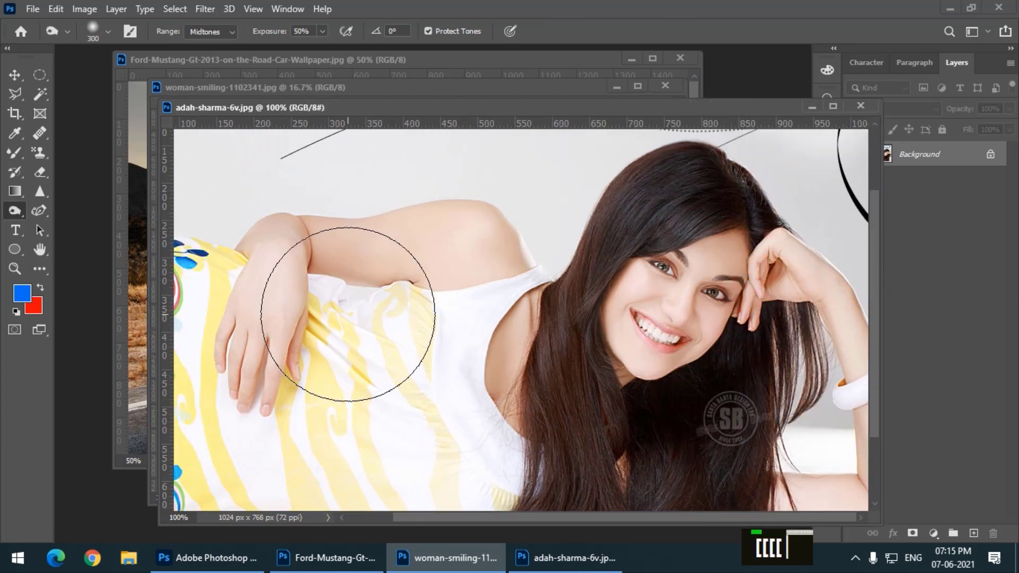
{"action": "key", "text": "bracketleft"}
{"action": "key", "text": "bracketleft"}
{"action": "key", "text": "bracketleft"}
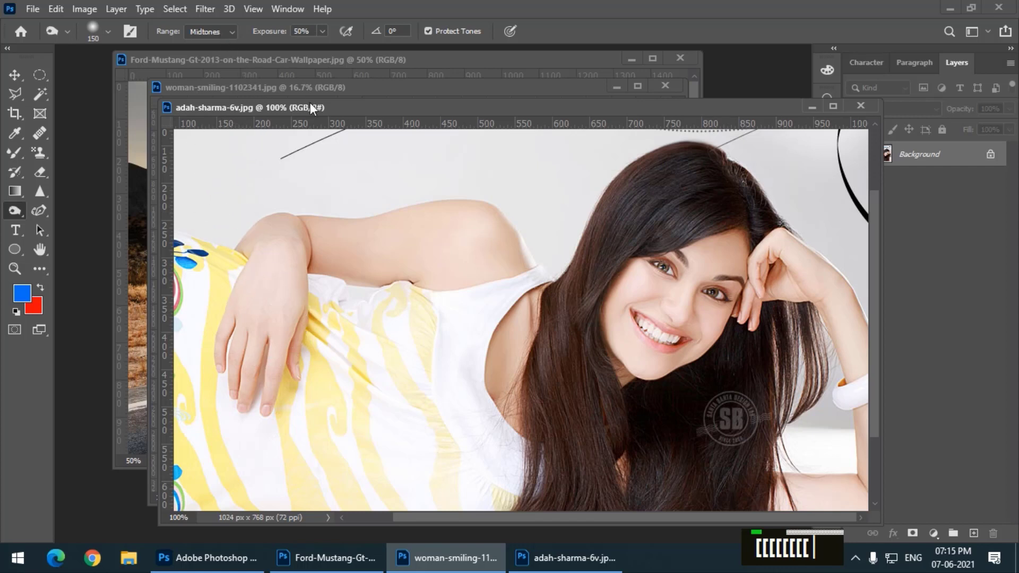
{"action": "key", "text": "bracketleft"}
{"action": "key", "text": "bracketleft"}
{"action": "key", "text": "bracketleft"}
{"action": "key", "text": "bracketleft"}
{"action": "key", "text": "bracketleft"}
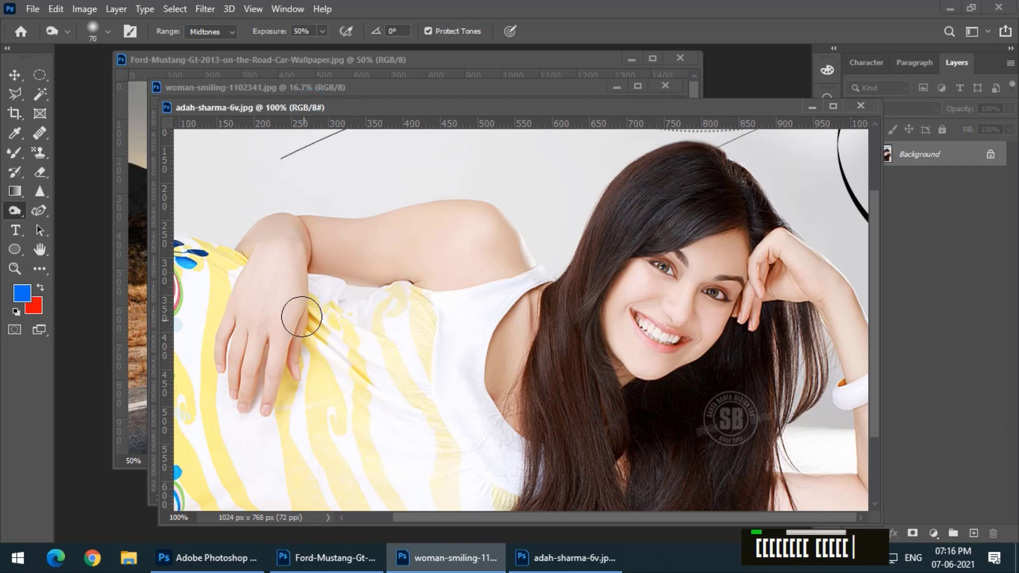
{"action": "mouse_move", "coordinate": [267, 248]}
{"action": "left_mouse_down"}
{"action": "mouse_move", "coordinate": [269, 347]}
{"action": "mouse_move", "coordinate": [280, 300]}
{"action": "mouse_move", "coordinate": [270, 244]}
{"action": "mouse_move", "coordinate": [241, 366]}
{"action": "mouse_move", "coordinate": [275, 288]}
{"action": "mouse_move", "coordinate": [275, 391]}
{"action": "mouse_move", "coordinate": [234, 395]}
{"action": "mouse_move", "coordinate": [227, 357]}
{"action": "mouse_move", "coordinate": [243, 273]}
{"action": "mouse_move", "coordinate": [280, 337]}
{"action": "mouse_move", "coordinate": [318, 235]}
{"action": "mouse_move", "coordinate": [419, 242]}
{"action": "left_mouse_up"}
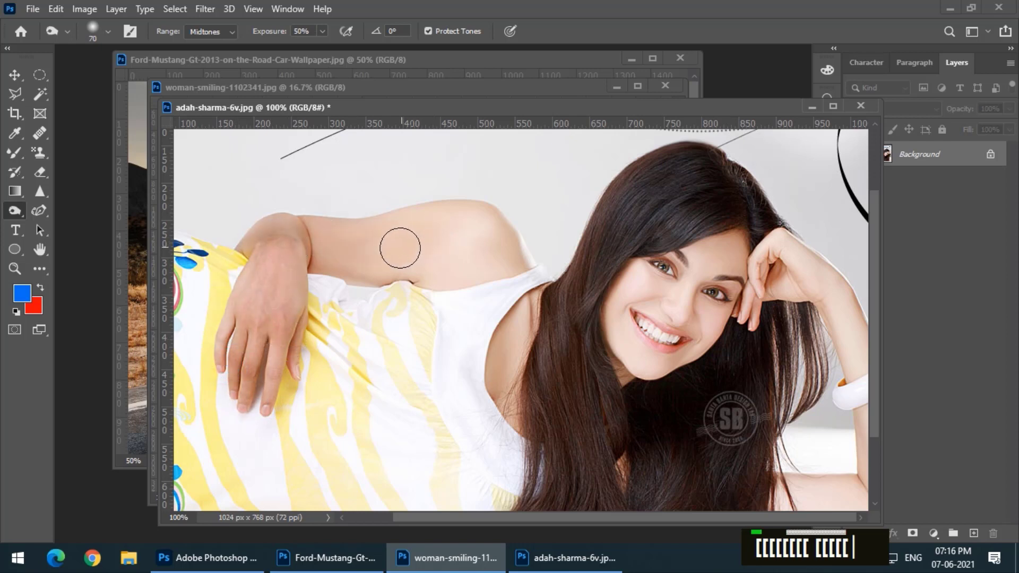
Enlarge the Burn brush to 100 px and darken the forearm and hand with another stroke.
{"action": "key", "text": "bracketright"}
{"action": "key", "text": "bracketright"}
{"action": "key", "text": "bracketright"}
{"action": "mouse_move", "coordinate": [321, 265]}
{"action": "left_mouse_down"}
{"action": "mouse_move", "coordinate": [494, 232]}
{"action": "mouse_move", "coordinate": [469, 269]}
{"action": "mouse_move", "coordinate": [481, 236]}
{"action": "mouse_move", "coordinate": [283, 252]}
{"action": "mouse_move", "coordinate": [271, 287]}
{"action": "mouse_move", "coordinate": [268, 403]}
{"action": "mouse_move", "coordinate": [271, 385]}
{"action": "left_mouse_up"}
{"action": "key", "text": "ctrl+equal"}
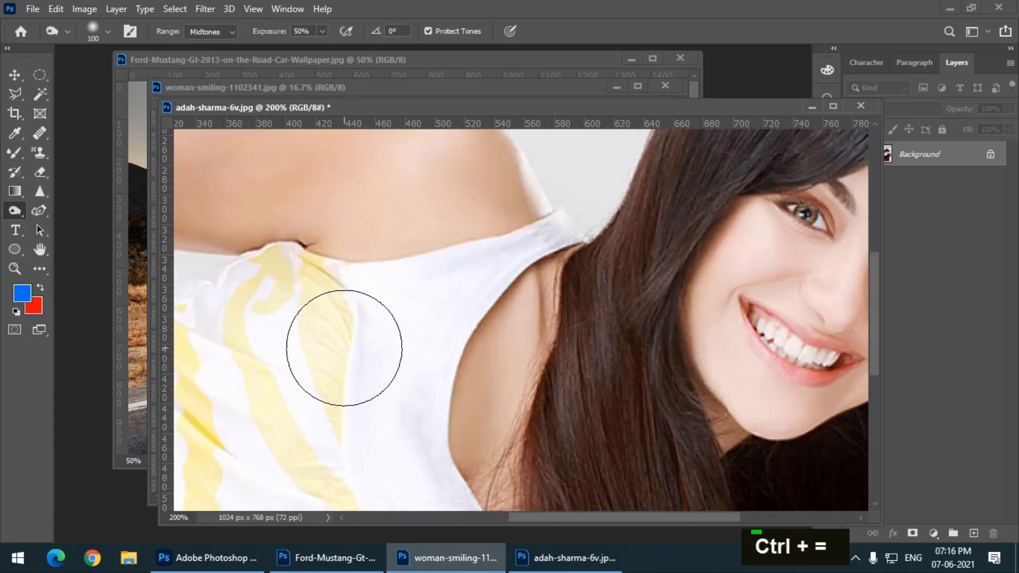
Compare the burned resting hand at 200% zoom with the saved image by reverting and undoing the revert.
{"action": "key", "text": "space"}
{"action": "mouse_move", "coordinate": [445, 357]}
{"action": "left_mouse_down"}
{"action": "mouse_move", "coordinate": [699, 391]}
{"action": "mouse_move", "coordinate": [657, 314]}
{"action": "left_mouse_up"}
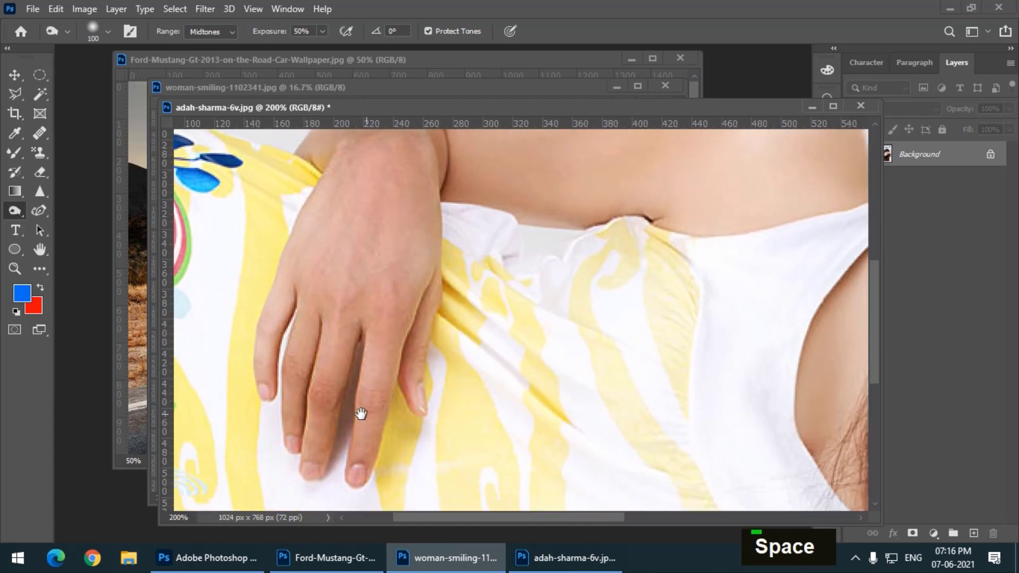
{"action": "key", "text": "F12"}
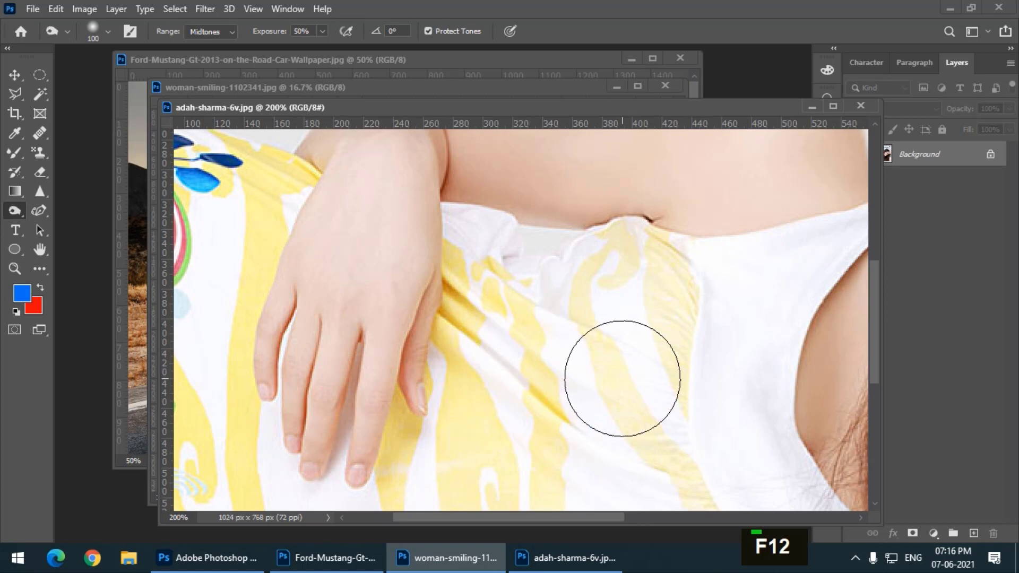
{"action": "key", "text": "ctrl+z"}
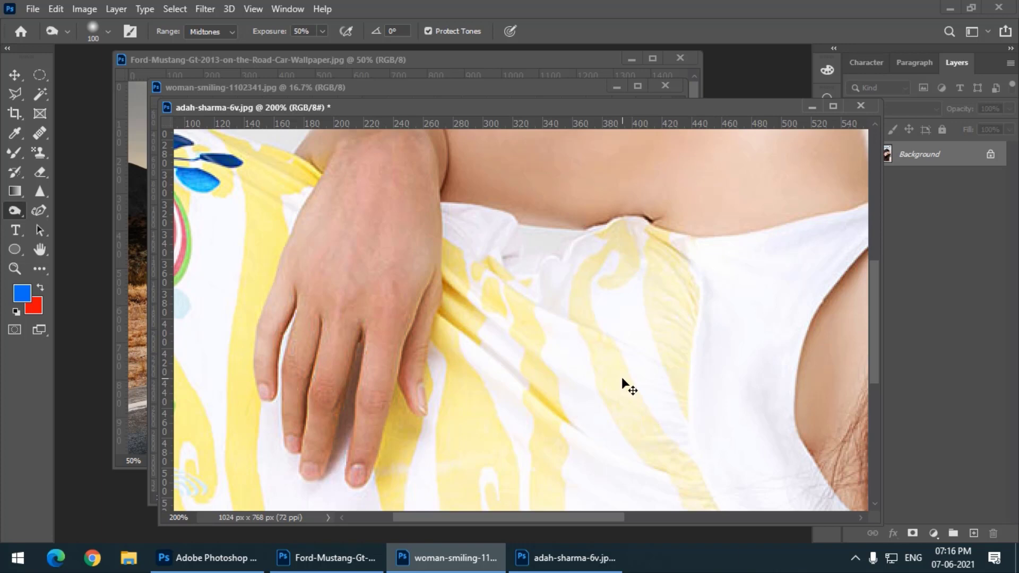
Burn the forearm, upper arm and face at 100% zoom and revert the image to its saved version.
{"action": "key", "text": "ctrl+minus"}
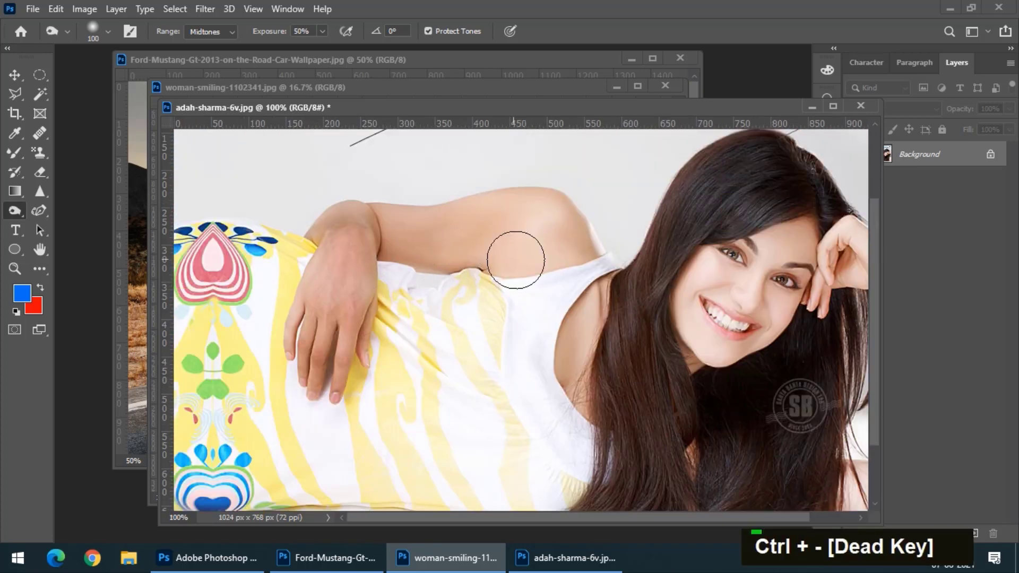
{"action": "left_click_drag", "start_coordinate": [327, 108], "coordinate": [260, 100]}
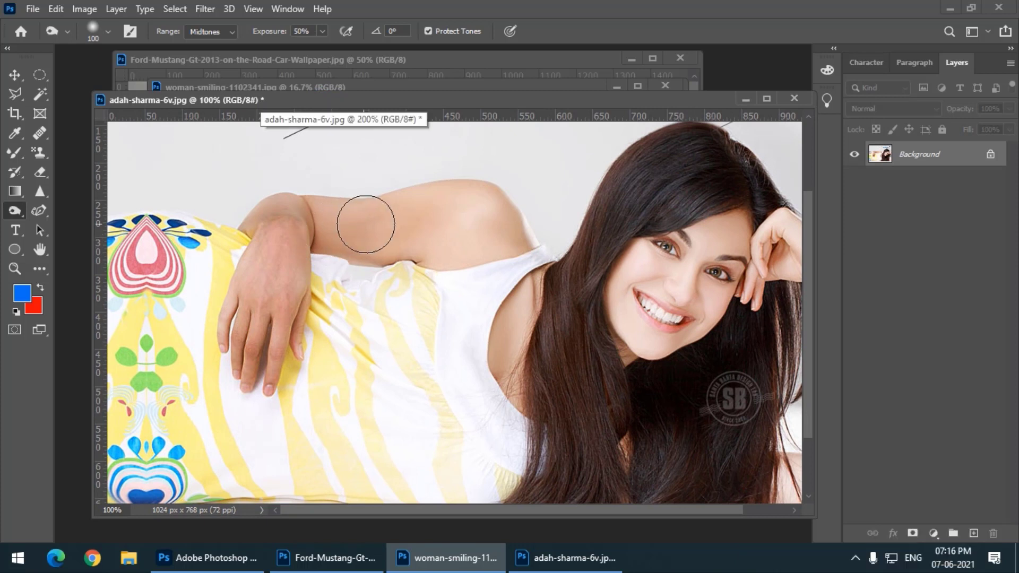
{"action": "mouse_move", "coordinate": [364, 222]}
{"action": "left_mouse_down"}
{"action": "mouse_move", "coordinate": [499, 240]}
{"action": "mouse_move", "coordinate": [481, 202]}
{"action": "left_mouse_up"}
{"action": "mouse_move", "coordinate": [720, 243]}
{"action": "left_mouse_down"}
{"action": "mouse_move", "coordinate": [641, 302]}
{"action": "mouse_move", "coordinate": [634, 292]}
{"action": "mouse_move", "coordinate": [728, 303]}
{"action": "left_mouse_up"}
{"action": "key", "text": "F12"}
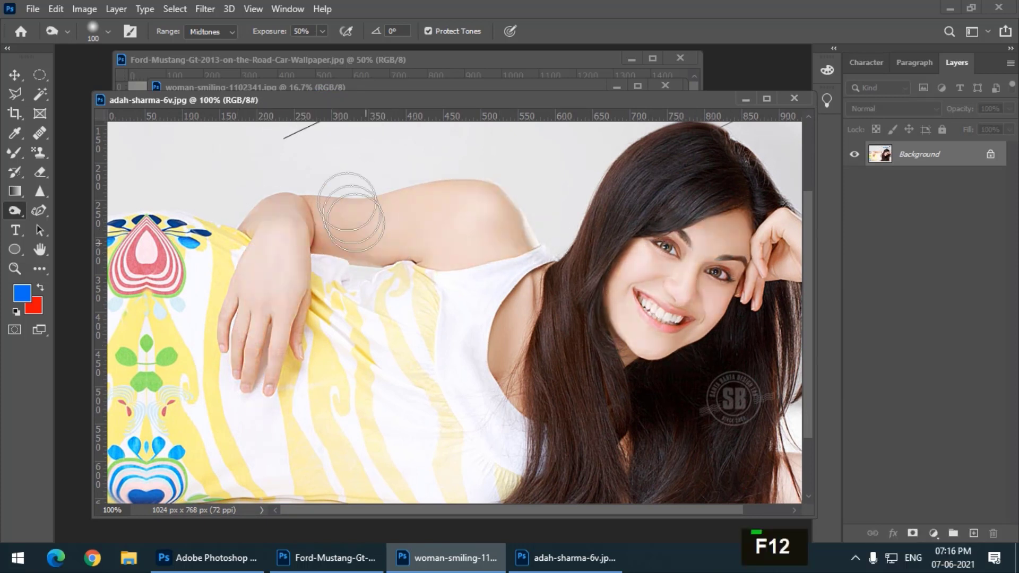
Set the Burn exposure to 15%, enlarge the brush and darken the resting hand and forearm.
{"action": "left_click_drag", "start_coordinate": [276, 37], "coordinate": [256, 37]}
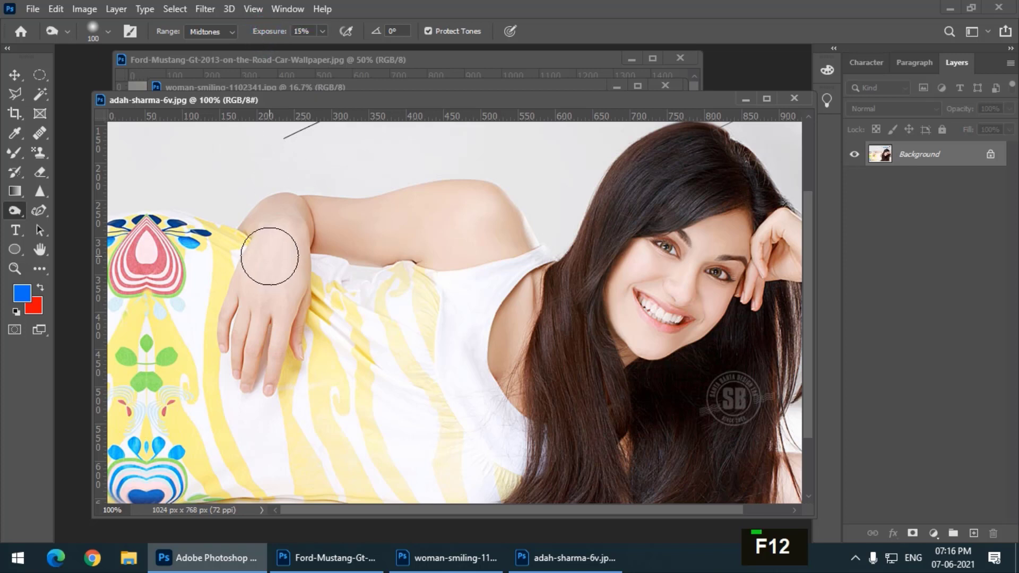
{"action": "key", "text": "bracketright"}
{"action": "key", "text": "bracketright"}
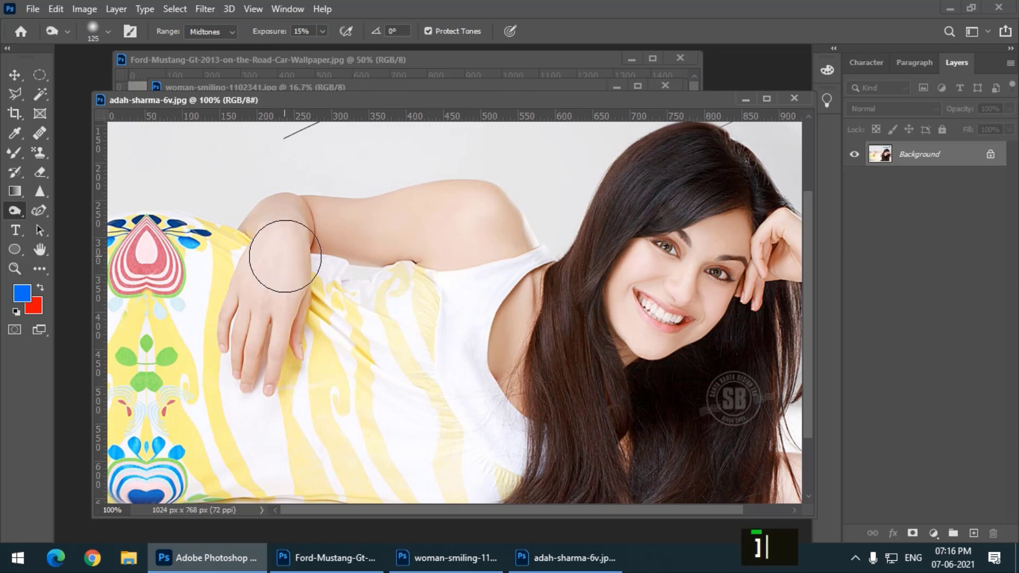
{"action": "mouse_move", "coordinate": [279, 250]}
{"action": "left_mouse_down"}
{"action": "mouse_move", "coordinate": [258, 349]}
{"action": "mouse_move", "coordinate": [280, 234]}
{"action": "mouse_move", "coordinate": [268, 348]}
{"action": "mouse_move", "coordinate": [276, 207]}
{"action": "mouse_move", "coordinate": [269, 366]}
{"action": "mouse_move", "coordinate": [286, 210]}
{"action": "mouse_move", "coordinate": [240, 360]}
{"action": "mouse_move", "coordinate": [273, 221]}
{"action": "mouse_move", "coordinate": [366, 225]}
{"action": "left_mouse_up"}
Resize the Burn brush and darken the whole arm from the wrist to the shoulder with several strokes.
{"action": "key", "text": "bracketleft"}
{"action": "key", "text": "bracketleft"}
{"action": "key", "text": "bracketleft"}
{"action": "key", "text": "bracketright"}
{"action": "key", "text": "bracketright"}
{"action": "mouse_move", "coordinate": [298, 223]}
{"action": "left_mouse_down"}
{"action": "mouse_move", "coordinate": [412, 246]}
{"action": "mouse_move", "coordinate": [533, 251]}
{"action": "left_mouse_up"}
{"action": "mouse_move", "coordinate": [474, 213]}
{"action": "left_mouse_down"}
{"action": "mouse_move", "coordinate": [484, 285]}
{"action": "mouse_move", "coordinate": [472, 216]}
{"action": "left_mouse_up"}
{"action": "mouse_move", "coordinate": [273, 226]}
{"action": "left_mouse_down"}
{"action": "mouse_move", "coordinate": [361, 221]}
{"action": "mouse_move", "coordinate": [505, 239]}
{"action": "left_mouse_up"}
Enlarge the Burn brush to 175 px and darken the skin of the smiling face.
{"action": "key", "text": "bracketright"}
{"action": "key", "text": "bracketright"}
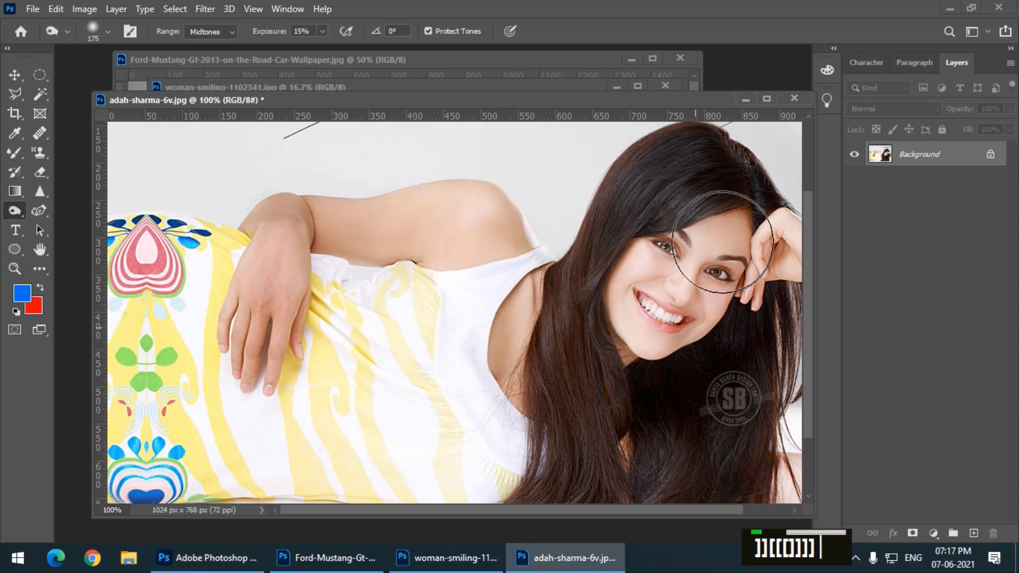
{"action": "mouse_move", "coordinate": [652, 301]}
{"action": "left_mouse_down"}
{"action": "mouse_move", "coordinate": [717, 300]}
{"action": "mouse_move", "coordinate": [680, 350]}
{"action": "left_mouse_up"}
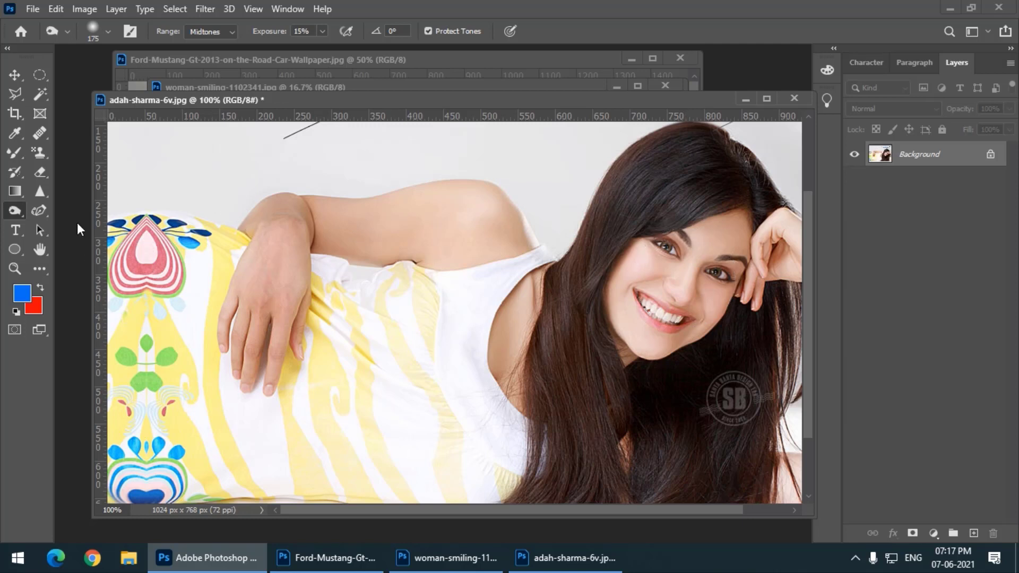
Burn the resting hand once more with the 175 px brush and revert the image to its saved version.
{"action": "right_click", "coordinate": [17, 216]}
{"action": "left_click", "coordinate": [64, 212]}
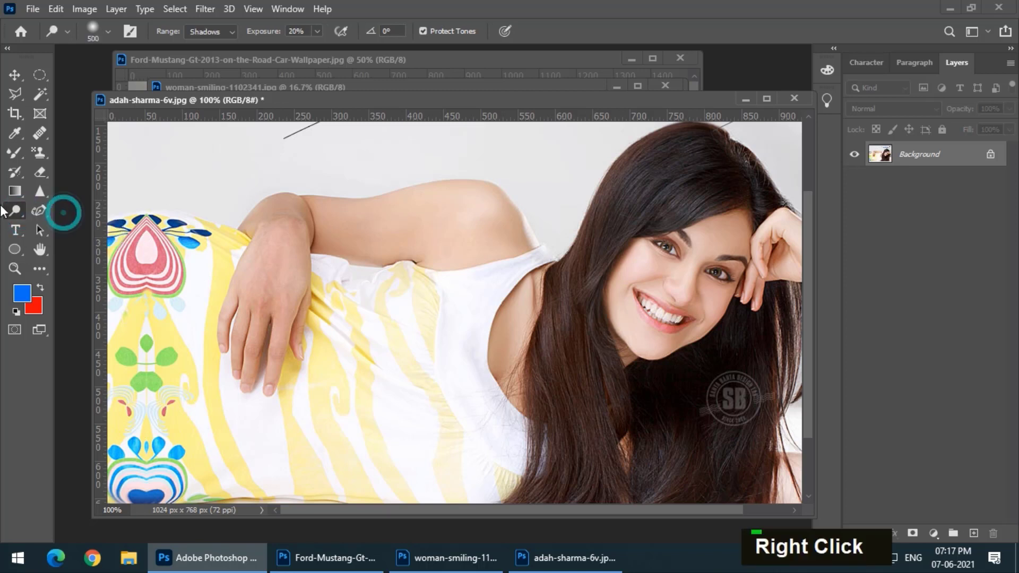
{"action": "right_click", "coordinate": [21, 209]}
{"action": "left_click", "coordinate": [62, 228]}
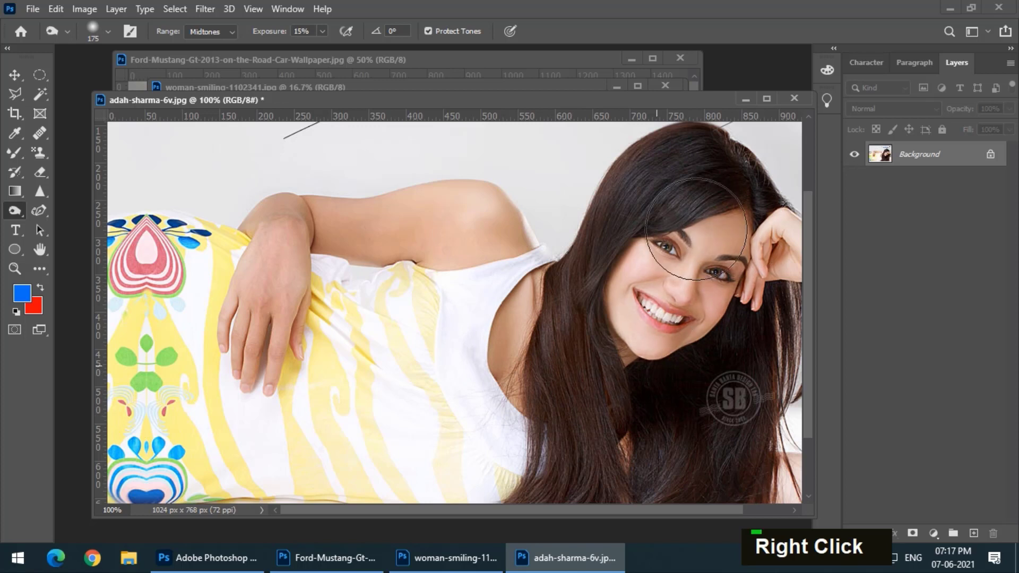
{"action": "mouse_move", "coordinate": [257, 244]}
{"action": "left_mouse_down"}
{"action": "mouse_move", "coordinate": [227, 362]}
{"action": "mouse_move", "coordinate": [286, 424]}
{"action": "left_mouse_up"}
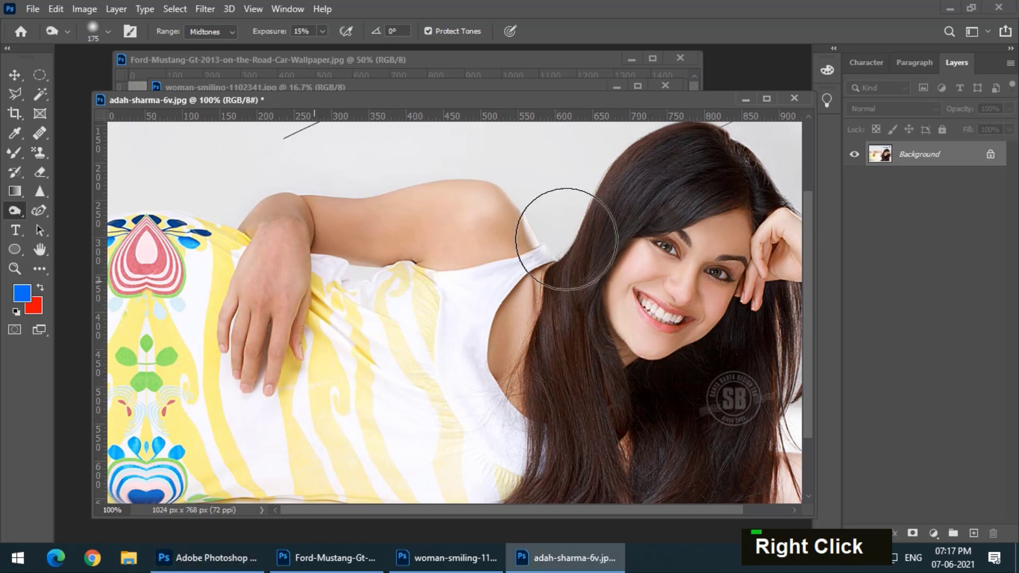
{"action": "key", "text": "F12"}
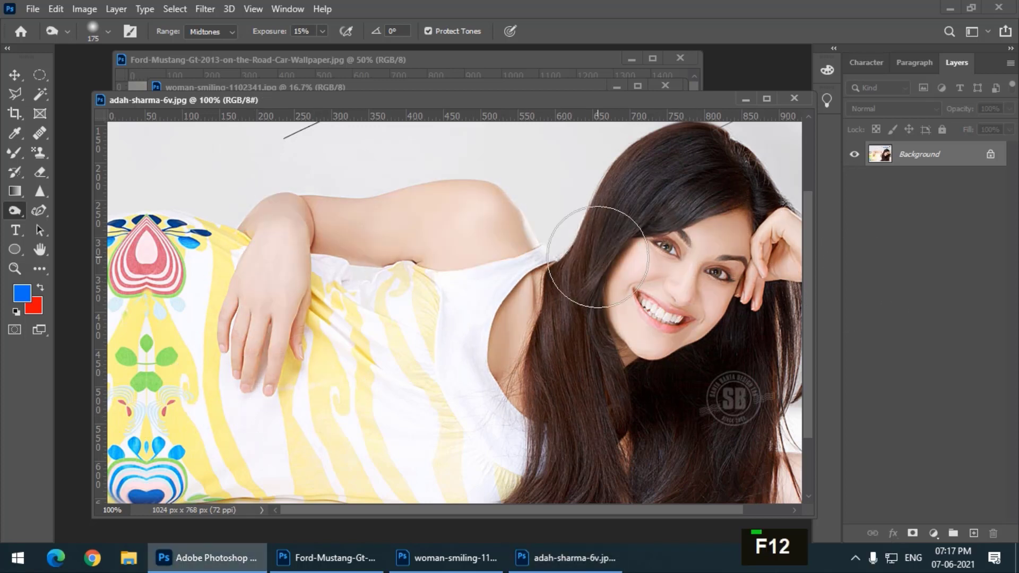
Dodge the area around the underarm with the range set to Highlights and reduce the Dodge brush to 125 px.
{"action": "right_click", "coordinate": [14, 211]}
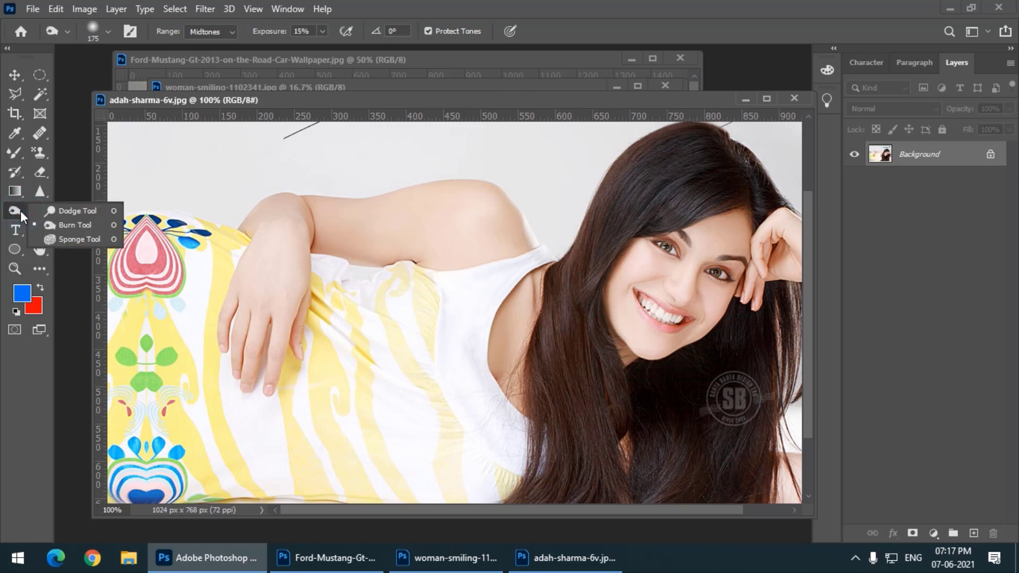
{"action": "left_click", "coordinate": [78, 226]}
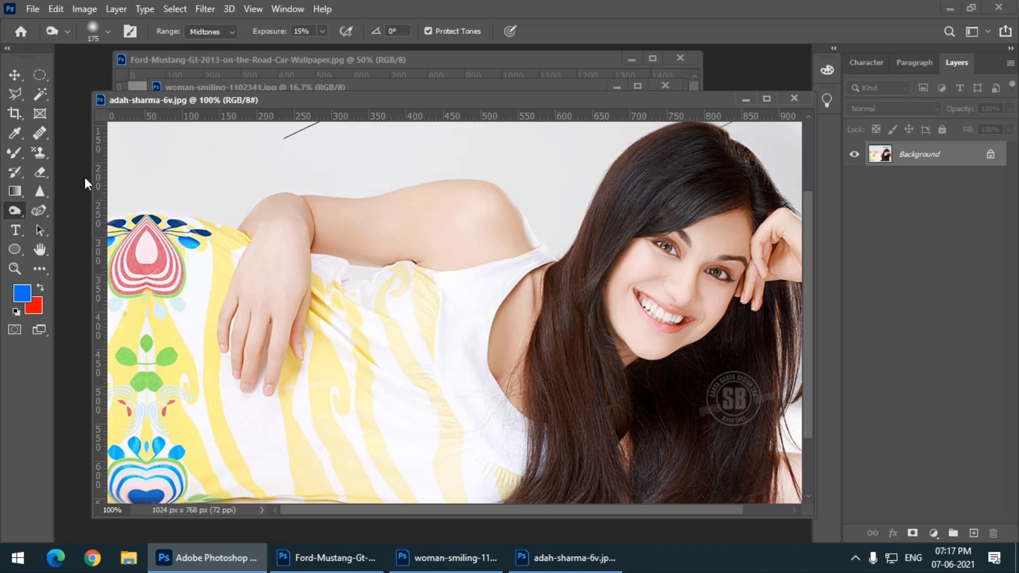
{"action": "right_click", "coordinate": [15, 209]}
{"action": "left_click", "coordinate": [54, 212]}
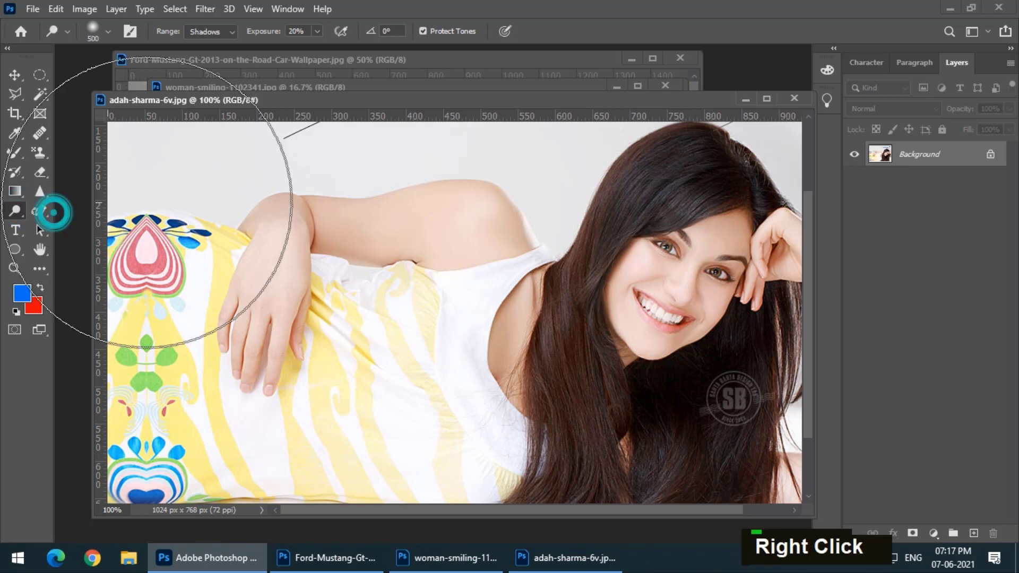
{"action": "left_click", "coordinate": [208, 32]}
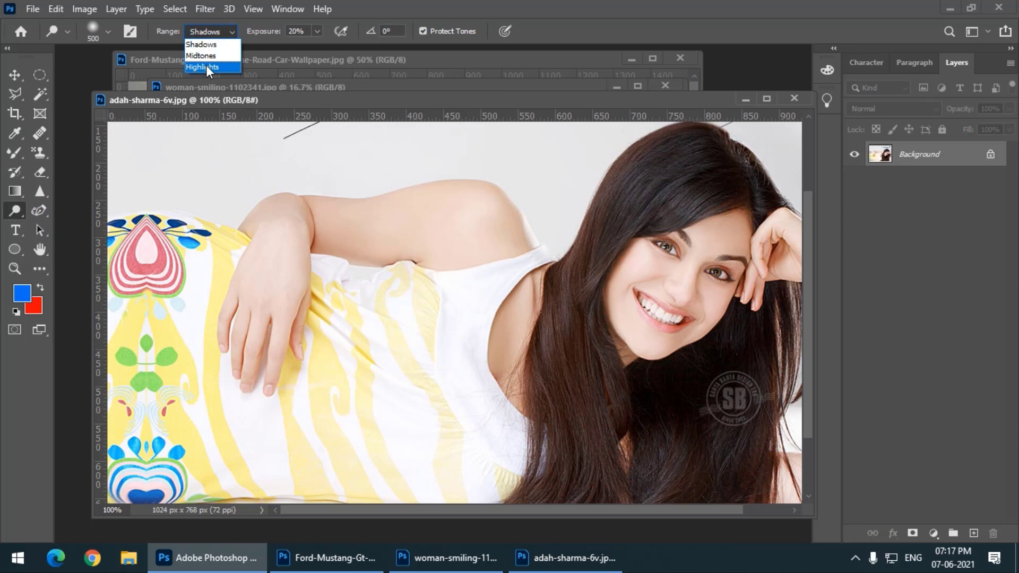
{"action": "left_click", "coordinate": [206, 64]}
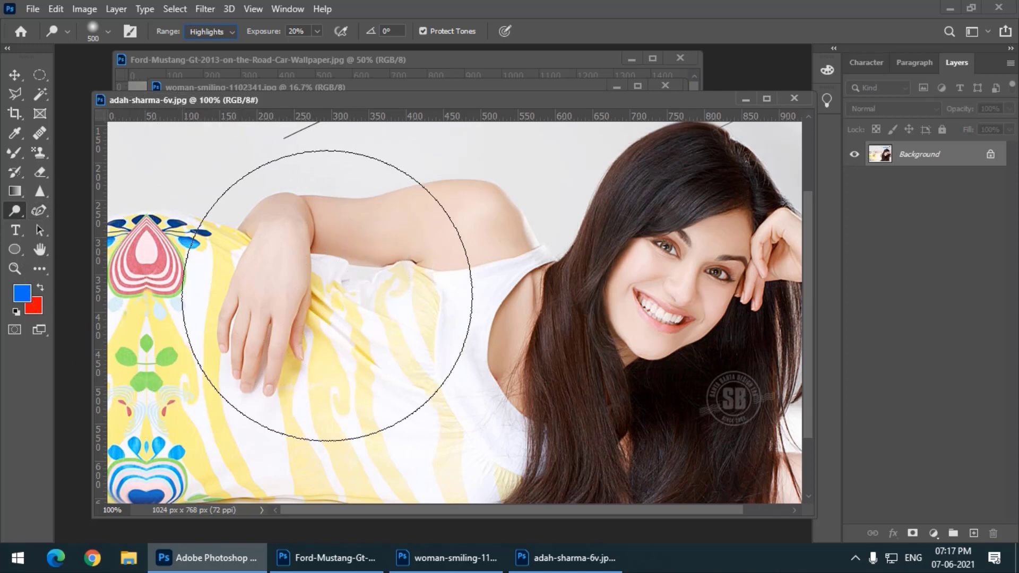
{"action": "left_click", "coordinate": [510, 332]}
{"action": "key", "text": "bracketleft"}
{"action": "key", "text": "bracketleft"}
{"action": "key", "text": "bracketleft"}
{"action": "key", "text": "bracketleft"}
{"action": "key", "text": "bracketleft"}
{"action": "key", "text": "bracketleft"}
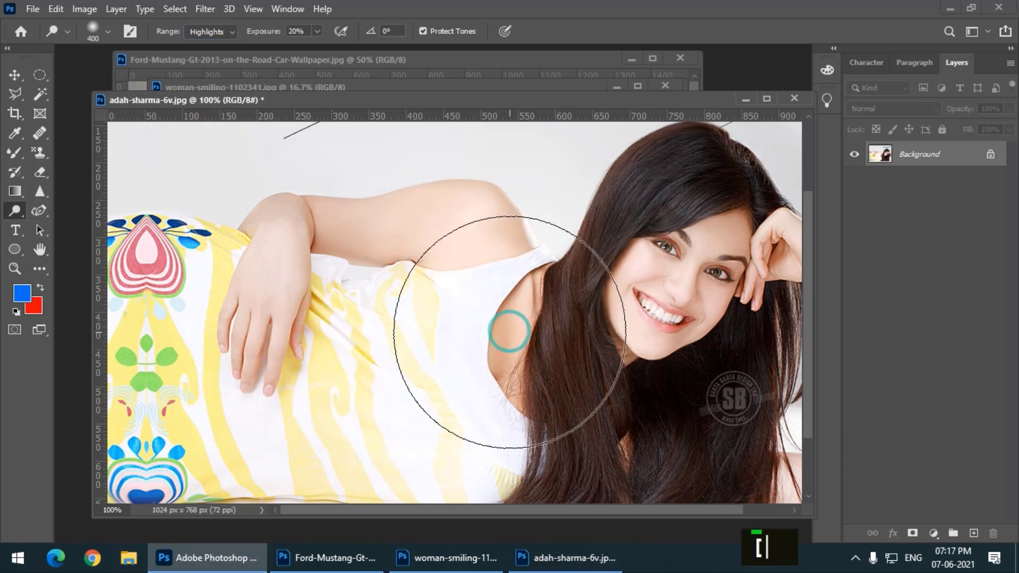
Switch to the Burn tool, set its range to Shadows and burn the resting hand with a 100 px brush.
{"action": "right_click", "coordinate": [20, 212]}
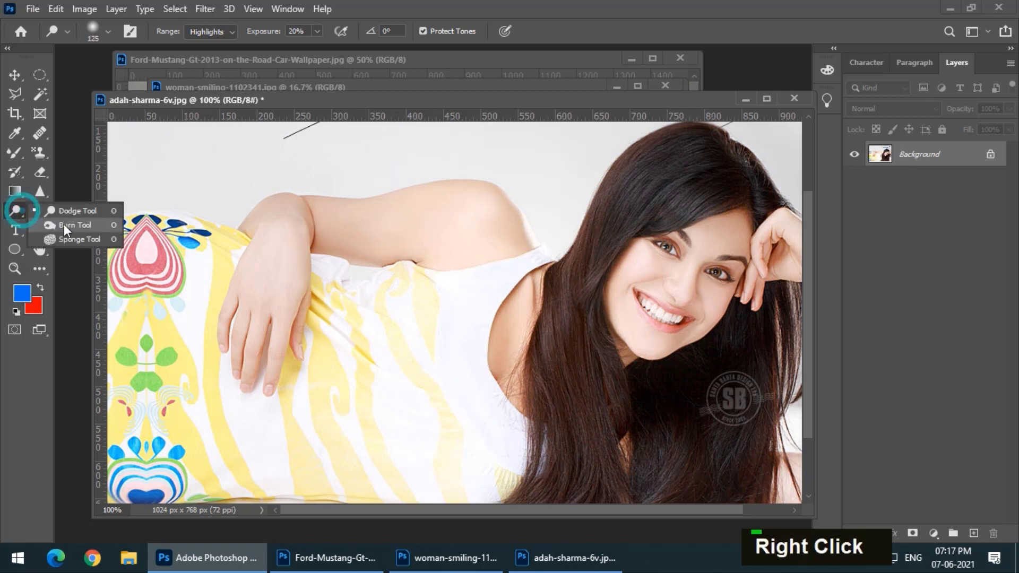
{"action": "left_click", "coordinate": [64, 224]}
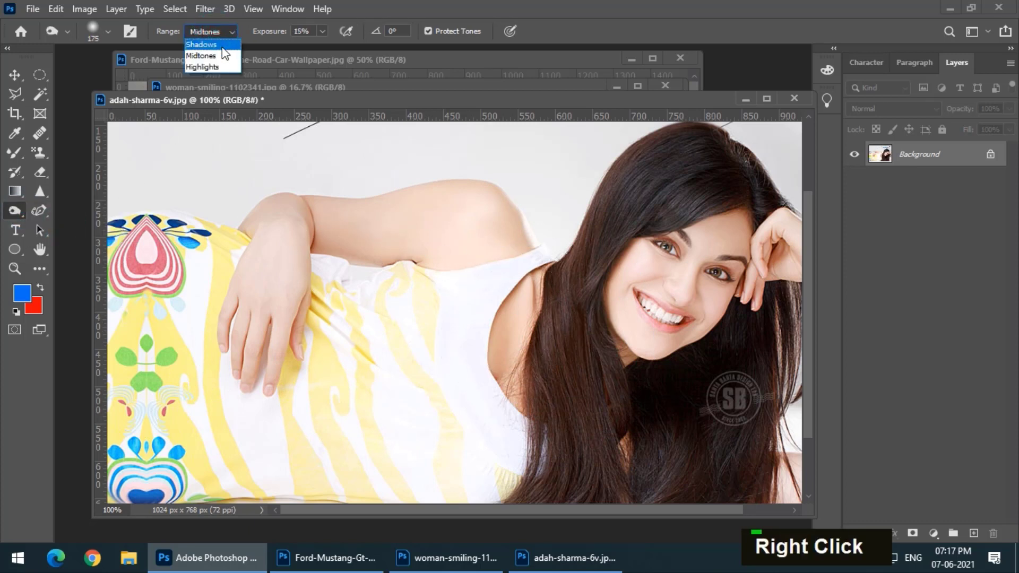
{"action": "left_click", "coordinate": [216, 44]}
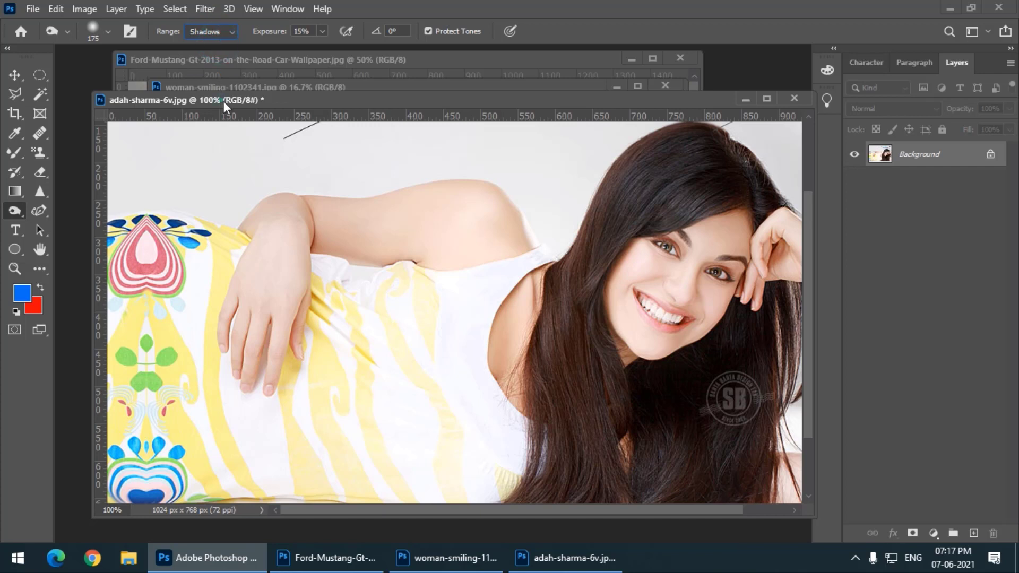
{"action": "key", "text": "bracketleft"}
{"action": "key", "text": "bracketleft"}
{"action": "key", "text": "bracketleft"}
{"action": "left_click", "coordinate": [269, 240]}
{"action": "key", "text": "bracketleft"}
{"action": "key", "text": "bracketleft"}
{"action": "key", "text": "bracketleft"}
{"action": "mouse_move", "coordinate": [275, 237]}
{"action": "left_mouse_down"}
{"action": "mouse_move", "coordinate": [258, 339]}
{"action": "mouse_move", "coordinate": [276, 289]}
{"action": "mouse_move", "coordinate": [285, 192]}
{"action": "left_mouse_up"}
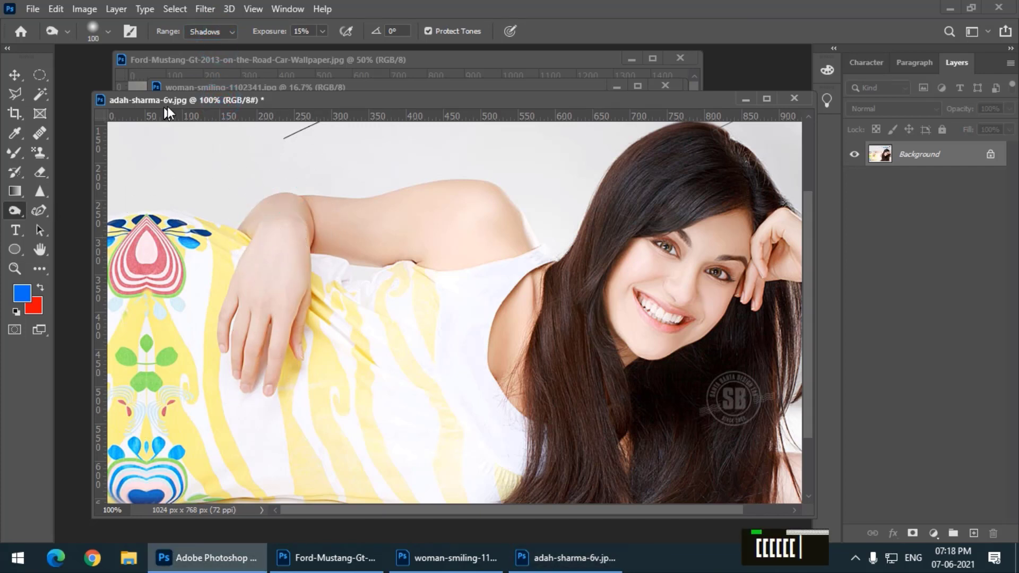
{"action": "mouse_move", "coordinate": [263, 251]}
{"action": "left_mouse_down"}
{"action": "mouse_move", "coordinate": [280, 369]}
{"action": "mouse_move", "coordinate": [283, 301]}
{"action": "left_mouse_up"}
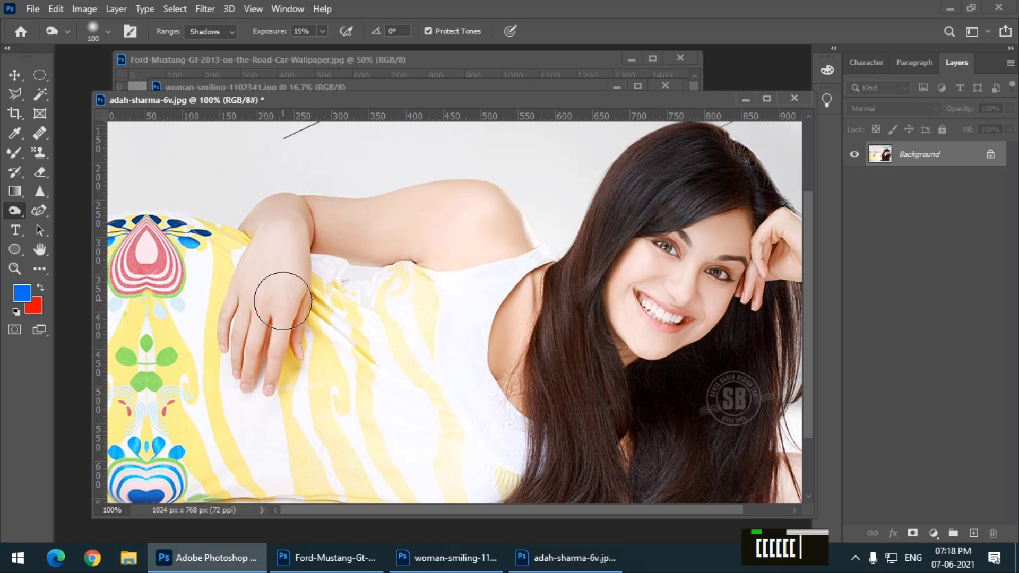
Burn the hand, face and hair at 54% exposure with a 125 px brush and compare against the saved image.
{"action": "key", "text": "bracketright"}
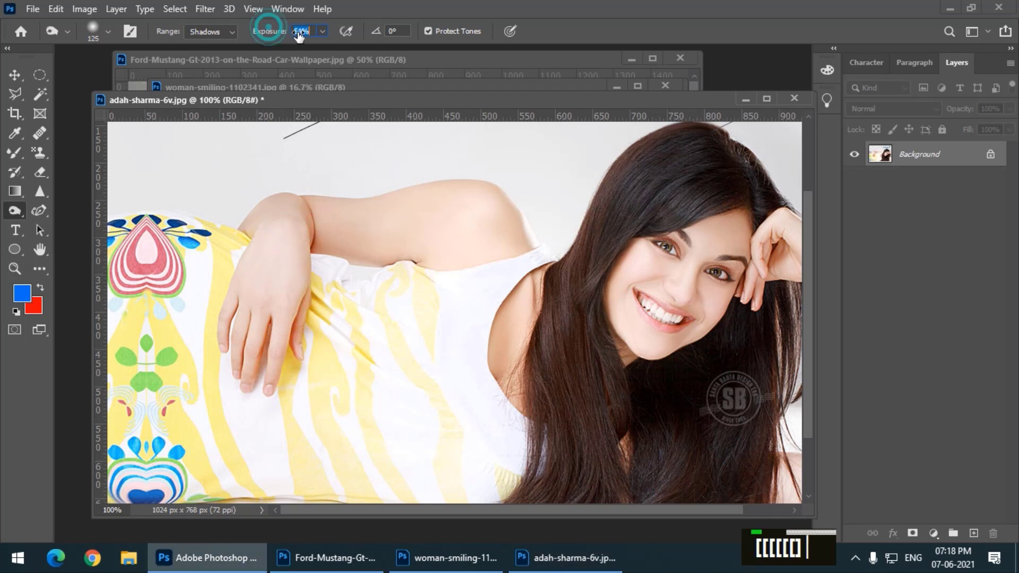
{"action": "mouse_move", "coordinate": [270, 212]}
{"action": "left_mouse_down"}
{"action": "mouse_move", "coordinate": [281, 201]}
{"action": "mouse_move", "coordinate": [275, 299]}
{"action": "left_mouse_up"}
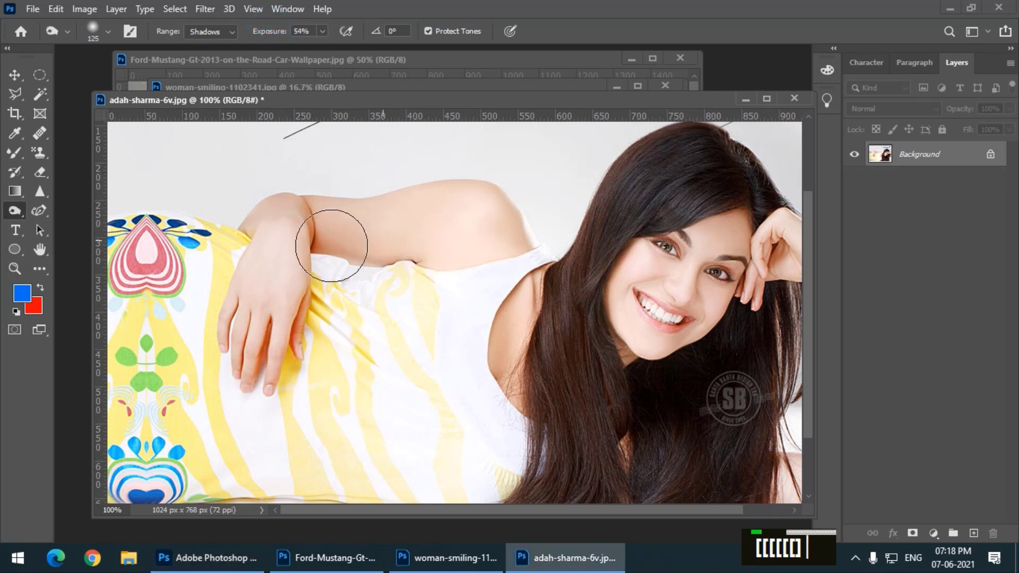
{"action": "mouse_move", "coordinate": [570, 210]}
{"action": "left_mouse_down"}
{"action": "mouse_move", "coordinate": [744, 305]}
{"action": "mouse_move", "coordinate": [626, 337]}
{"action": "mouse_move", "coordinate": [644, 328]}
{"action": "mouse_move", "coordinate": [630, 334]}
{"action": "mouse_move", "coordinate": [299, 192]}
{"action": "mouse_move", "coordinate": [277, 334]}
{"action": "mouse_move", "coordinate": [319, 330]}
{"action": "left_mouse_up"}
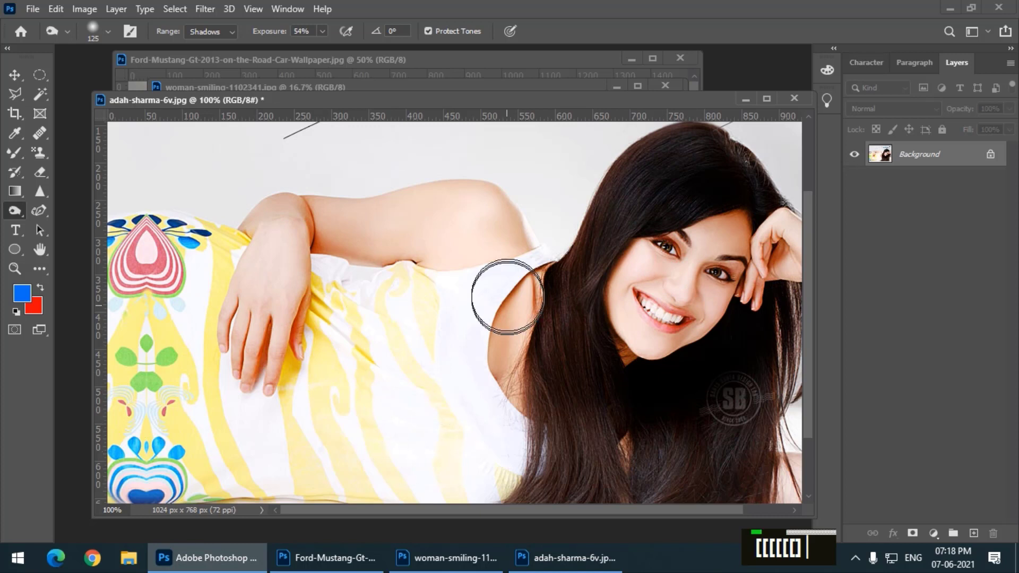
{"action": "key", "text": "F12"}
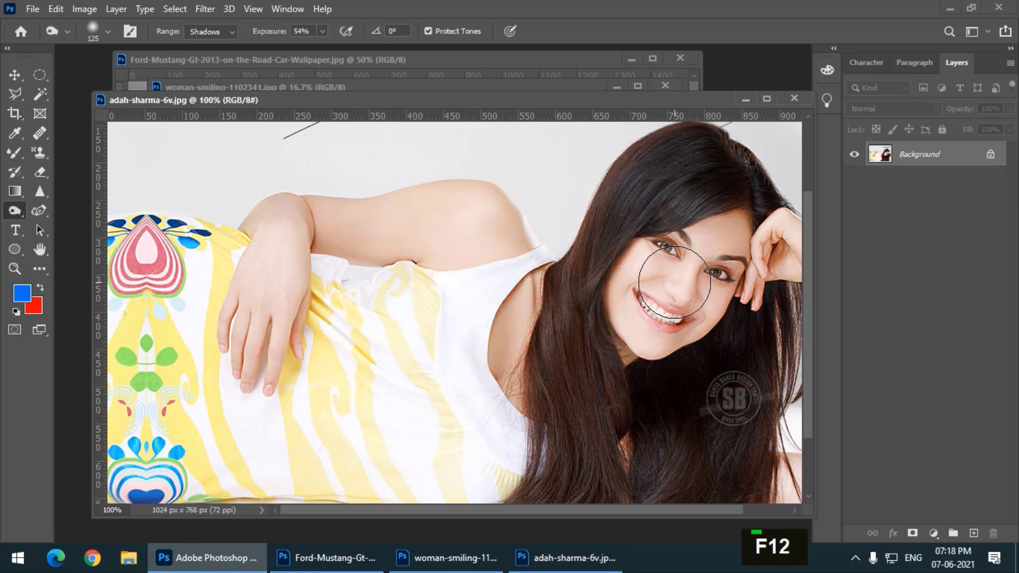
{"action": "key", "text": "ctrl+z"}
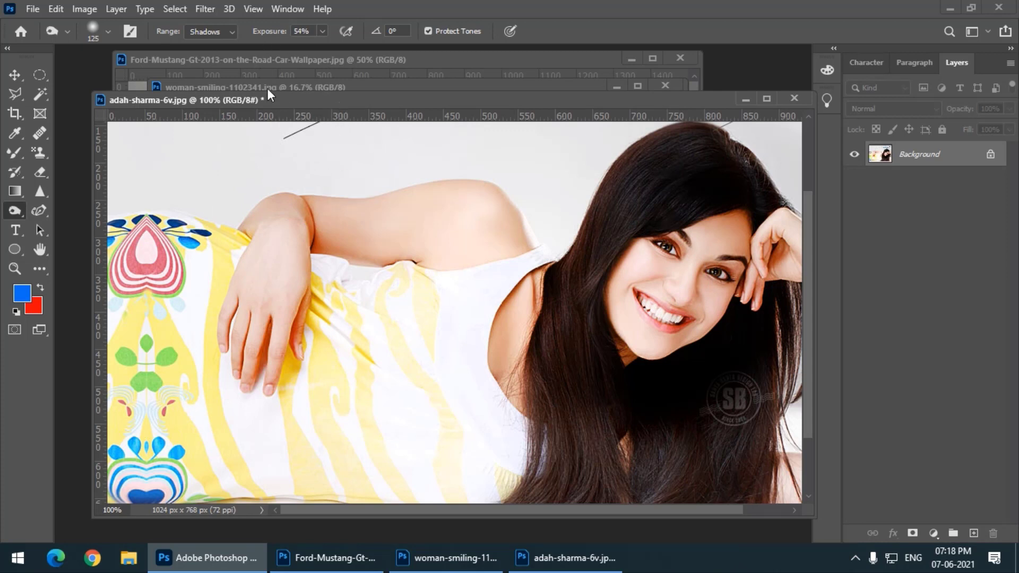
Bring the Ford Mustang image to the front, widen its document window and revert it to the saved version.
{"action": "left_click", "coordinate": [251, 60]}
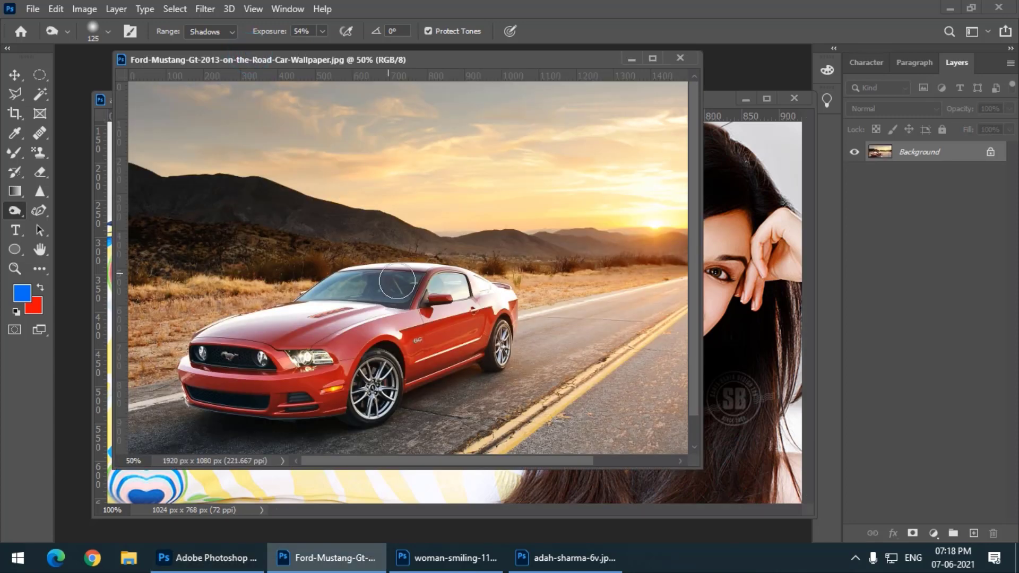
{"action": "left_click_drag", "start_coordinate": [698, 466], "coordinate": [901, 497]}
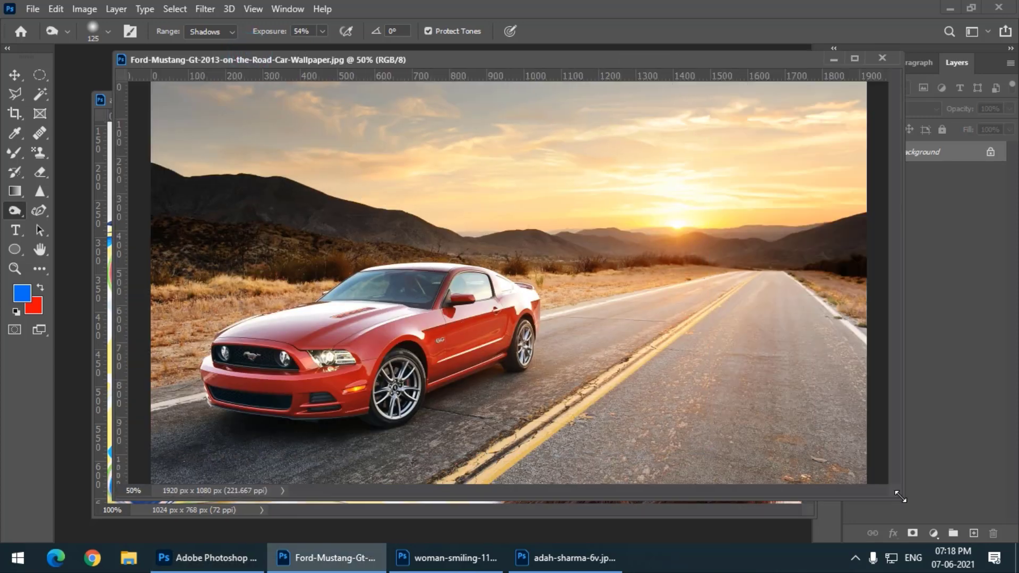
{"action": "key", "text": "F12"}
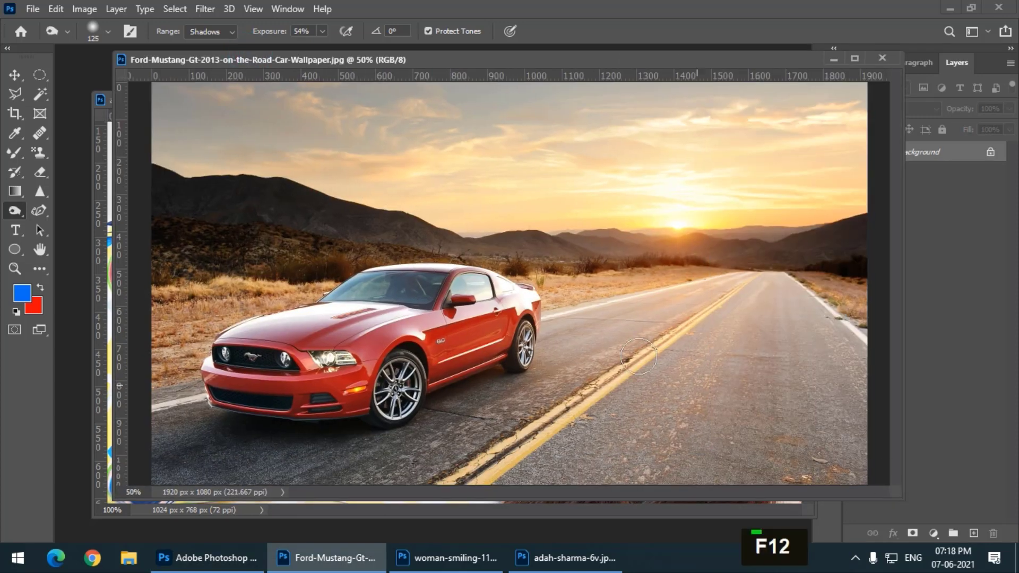
Set the Burn tool's range to Midtones, burn a spot on the hillside and enlarge the brush to 400 px.
{"action": "left_click", "coordinate": [207, 33]}
{"action": "left_click", "coordinate": [204, 49]}
{"action": "double_click", "coordinate": [258, 184]}
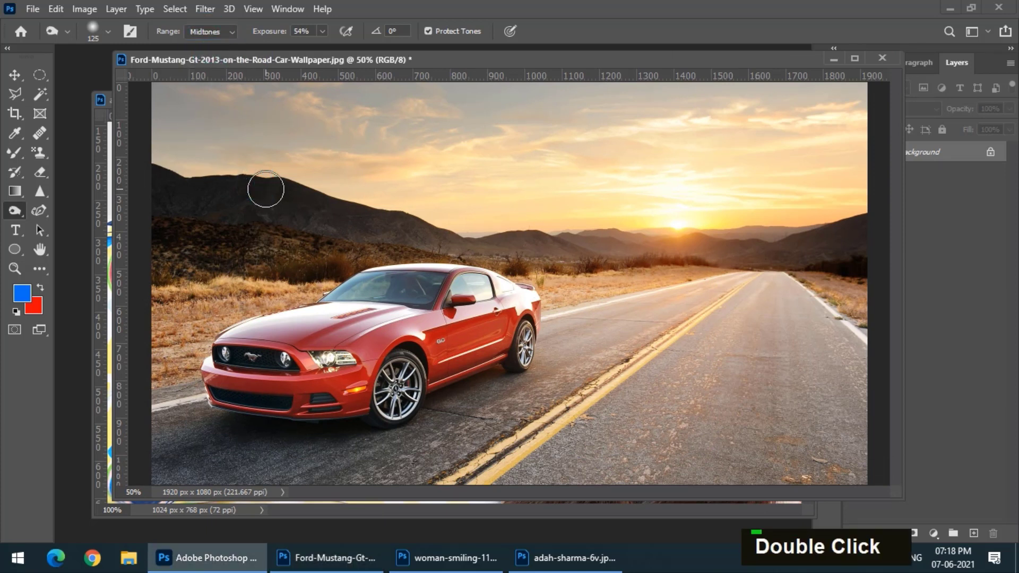
{"action": "key", "text": "bracketright"}
{"action": "key", "text": "bracketright"}
{"action": "key", "text": "bracketright"}
{"action": "key", "text": "bracketright"}
{"action": "key", "text": "bracketright"}
{"action": "key", "text": "bracketright"}
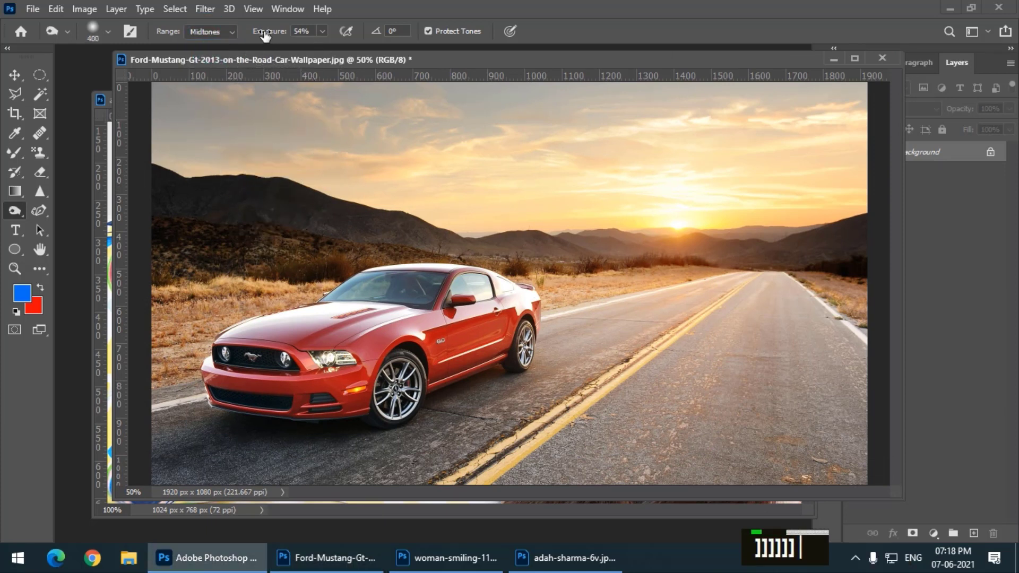
Burn the sky, car and road in the Midtones at 31% exposure, and revert the image to its saved version.
{"action": "mouse_move", "coordinate": [218, 151]}
{"action": "left_mouse_down"}
{"action": "mouse_move", "coordinate": [644, 150]}
{"action": "mouse_move", "coordinate": [221, 254]}
{"action": "mouse_move", "coordinate": [892, 267]}
{"action": "mouse_move", "coordinate": [857, 422]}
{"action": "mouse_move", "coordinate": [887, 322]}
{"action": "left_mouse_up"}
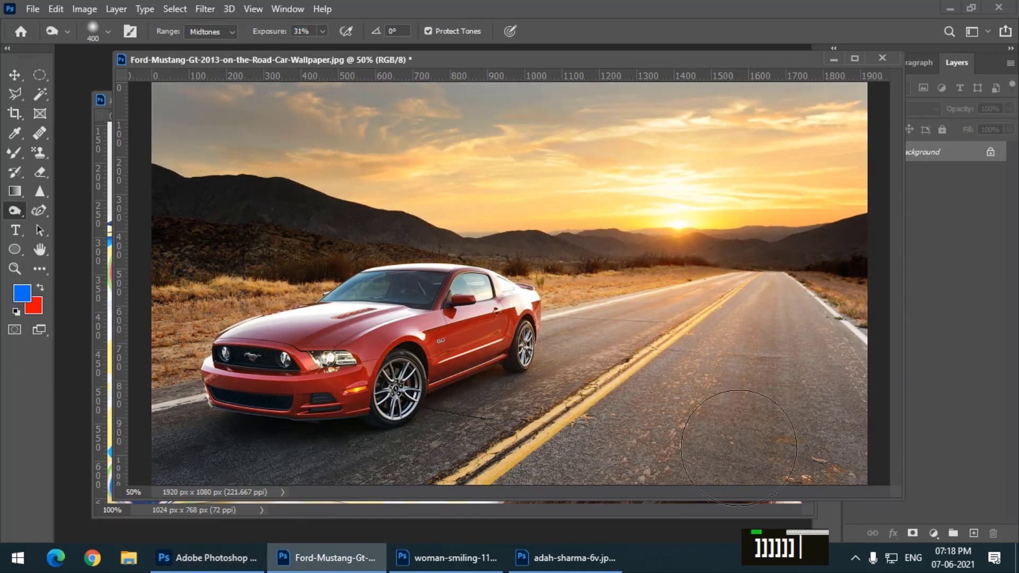
{"action": "mouse_move", "coordinate": [230, 139]}
{"action": "left_mouse_down"}
{"action": "mouse_move", "coordinate": [250, 278]}
{"action": "mouse_move", "coordinate": [594, 164]}
{"action": "left_mouse_up"}
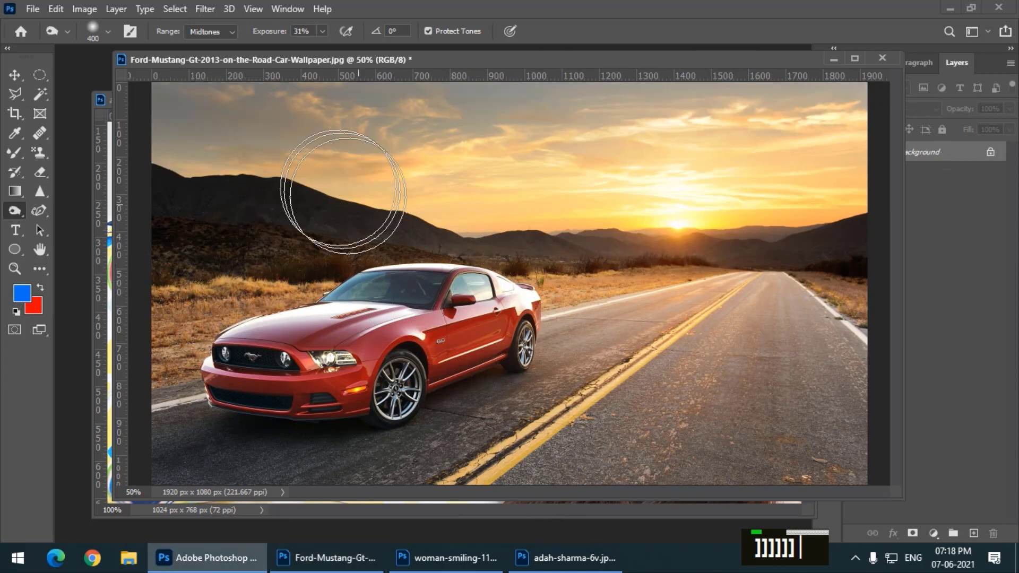
{"action": "mouse_move", "coordinate": [309, 171]}
{"action": "left_mouse_down"}
{"action": "mouse_move", "coordinate": [646, 391]}
{"action": "mouse_move", "coordinate": [152, 152]}
{"action": "mouse_move", "coordinate": [812, 298]}
{"action": "mouse_move", "coordinate": [860, 182]}
{"action": "left_mouse_up"}
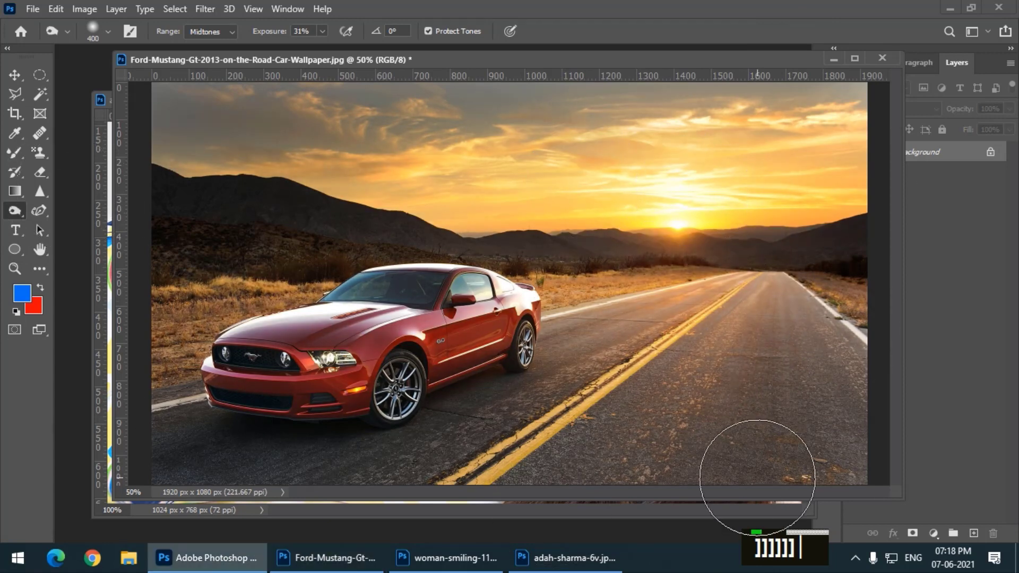
{"action": "key", "text": "F12"}
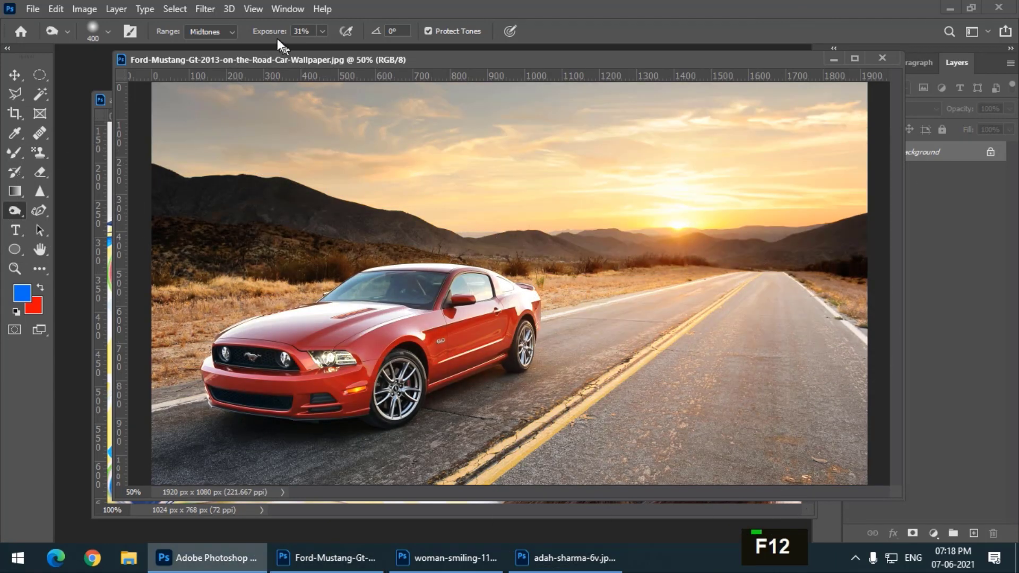
Burn the sky around the sun with the range set to Highlights, and revert the image.
{"action": "left_click", "coordinate": [209, 33]}
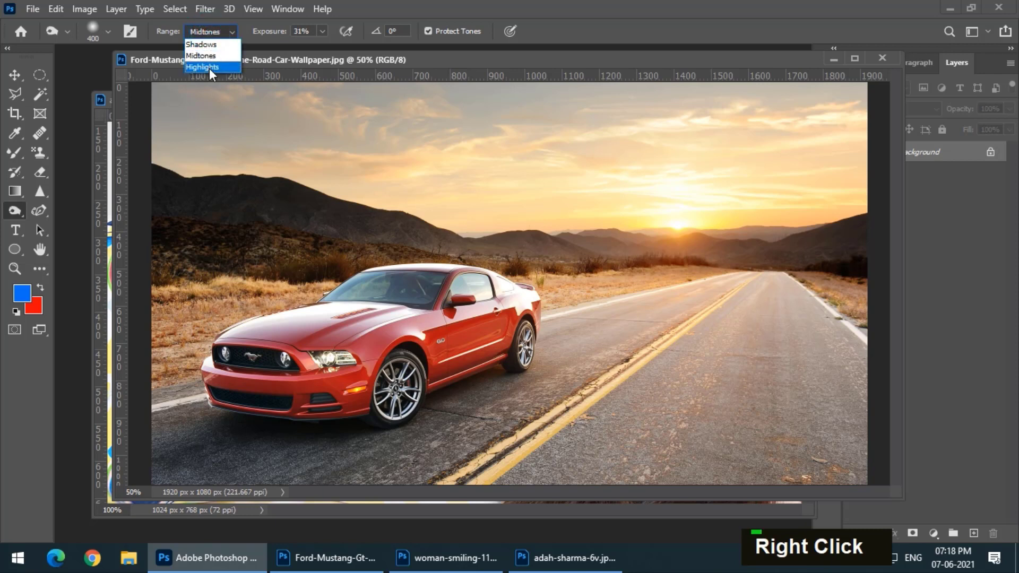
{"action": "left_click", "coordinate": [209, 68]}
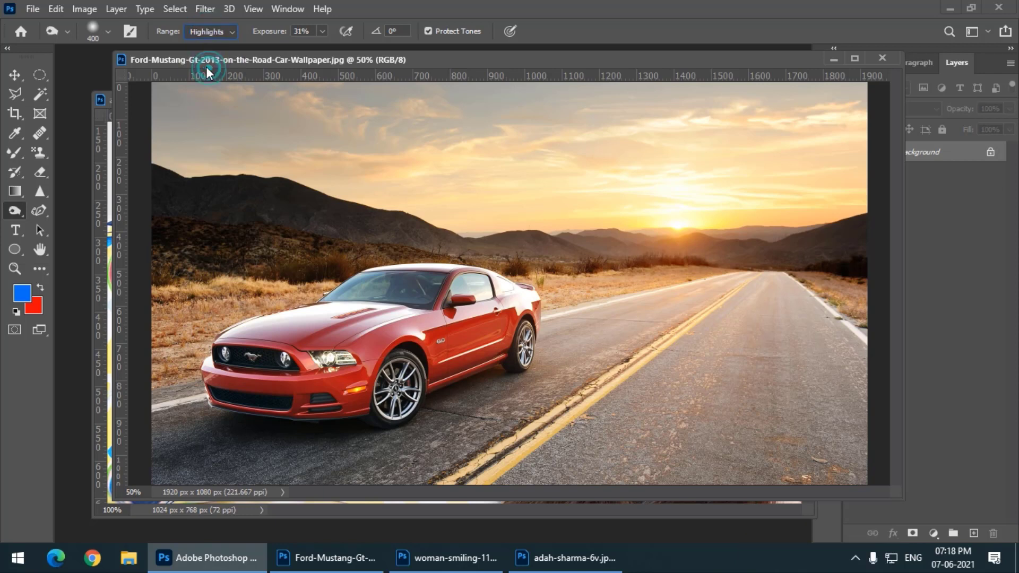
{"action": "mouse_move", "coordinate": [662, 218]}
{"action": "left_mouse_down"}
{"action": "mouse_move", "coordinate": [649, 237]}
{"action": "mouse_move", "coordinate": [641, 197]}
{"action": "mouse_move", "coordinate": [636, 231]}
{"action": "mouse_move", "coordinate": [686, 163]}
{"action": "mouse_move", "coordinate": [613, 241]}
{"action": "mouse_move", "coordinate": [620, 187]}
{"action": "mouse_move", "coordinate": [711, 227]}
{"action": "mouse_move", "coordinate": [605, 264]}
{"action": "mouse_move", "coordinate": [637, 194]}
{"action": "mouse_move", "coordinate": [642, 258]}
{"action": "mouse_move", "coordinate": [640, 225]}
{"action": "mouse_move", "coordinate": [674, 252]}
{"action": "left_mouse_up"}
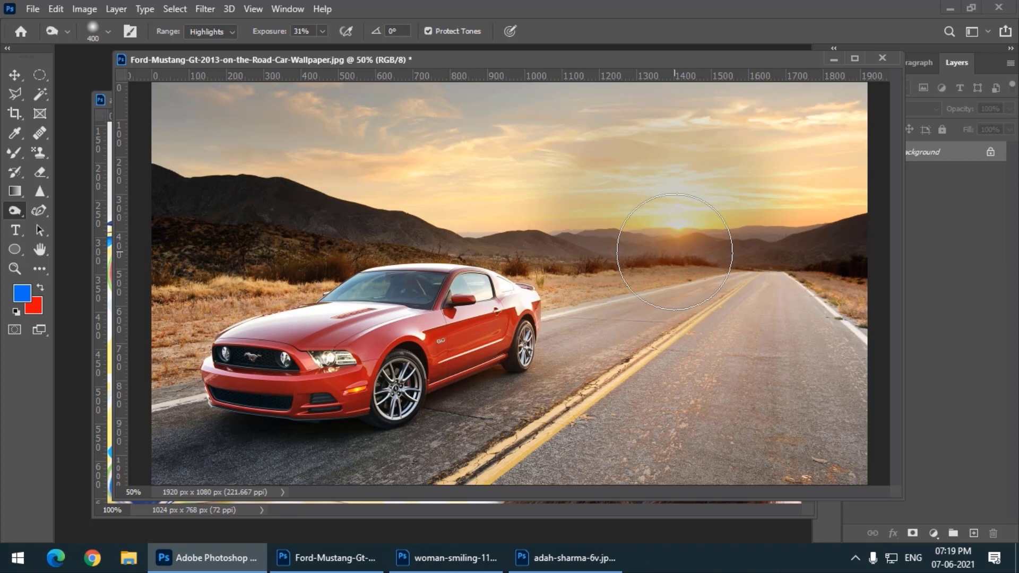
{"action": "key", "text": "F12"}
Set the Burn range to Shadows, burn the horizon around the sun with a 300 px brush and revert the image.
{"action": "left_click", "coordinate": [210, 32]}
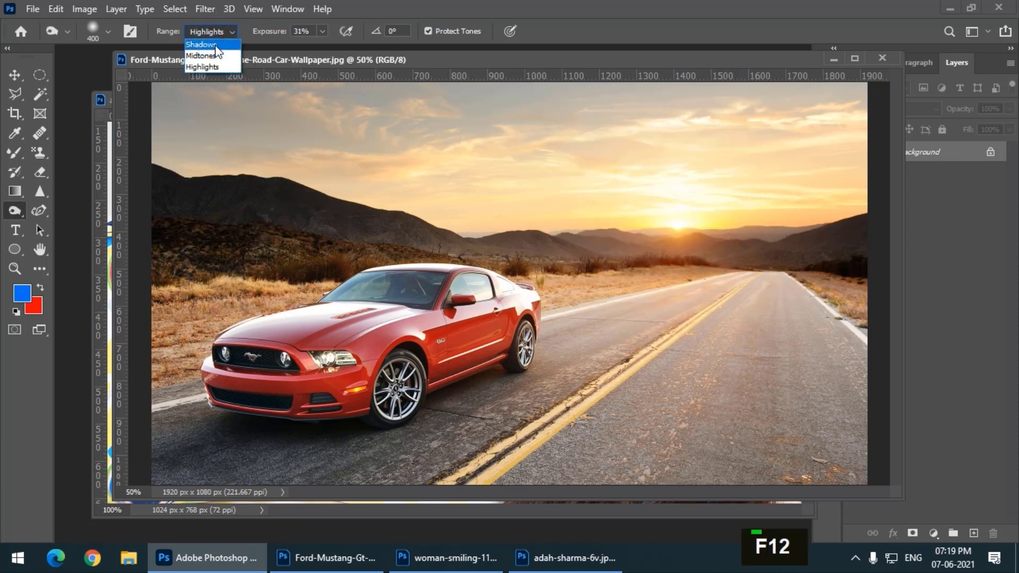
{"action": "left_click", "coordinate": [212, 40]}
{"action": "left_click", "coordinate": [267, 63]}
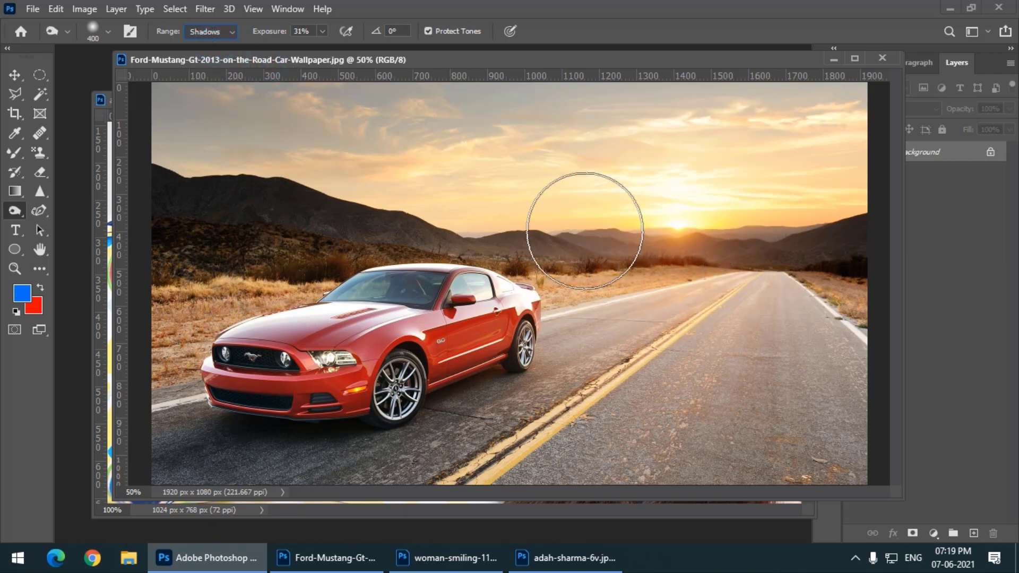
{"action": "left_click", "coordinate": [582, 228]}
{"action": "key", "text": "bracketleft"}
{"action": "key", "text": "bracketleft"}
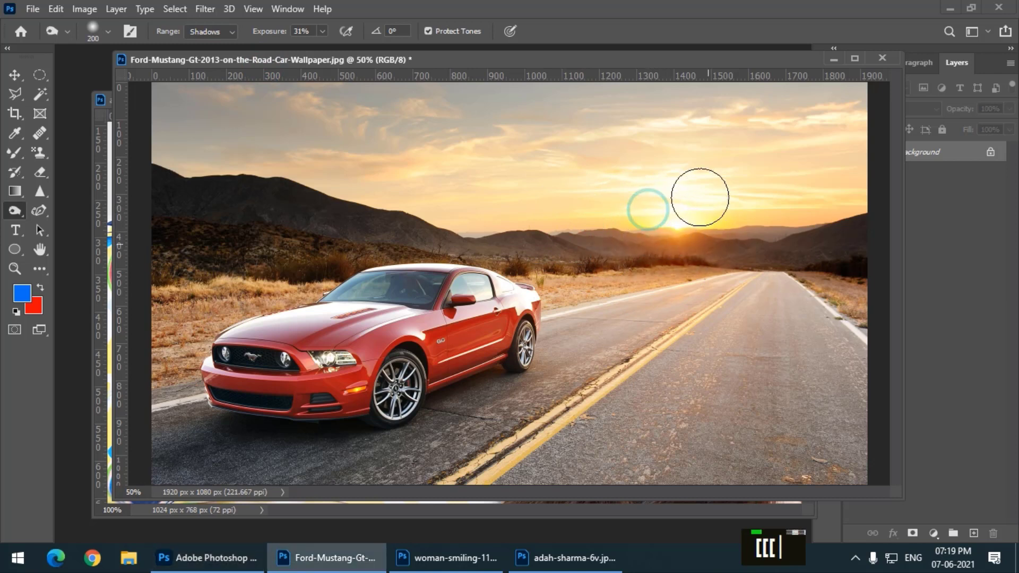
{"action": "key", "text": "bracketright"}
{"action": "key", "text": "bracketright"}
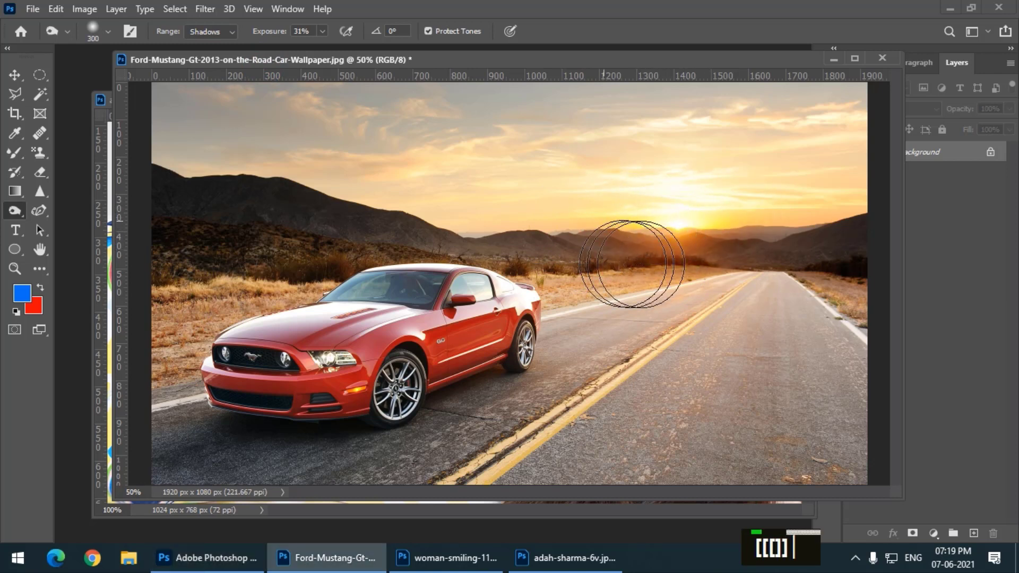
{"action": "mouse_move", "coordinate": [746, 209]}
{"action": "left_mouse_down"}
{"action": "mouse_move", "coordinate": [600, 187]}
{"action": "mouse_move", "coordinate": [573, 253]}
{"action": "mouse_move", "coordinate": [764, 191]}
{"action": "mouse_move", "coordinate": [656, 158]}
{"action": "mouse_move", "coordinate": [559, 268]}
{"action": "mouse_move", "coordinate": [767, 244]}
{"action": "mouse_move", "coordinate": [598, 207]}
{"action": "mouse_move", "coordinate": [582, 256]}
{"action": "mouse_move", "coordinate": [783, 206]}
{"action": "mouse_move", "coordinate": [532, 191]}
{"action": "mouse_move", "coordinate": [599, 251]}
{"action": "mouse_move", "coordinate": [562, 215]}
{"action": "left_mouse_up"}
{"action": "key", "text": "F12"}
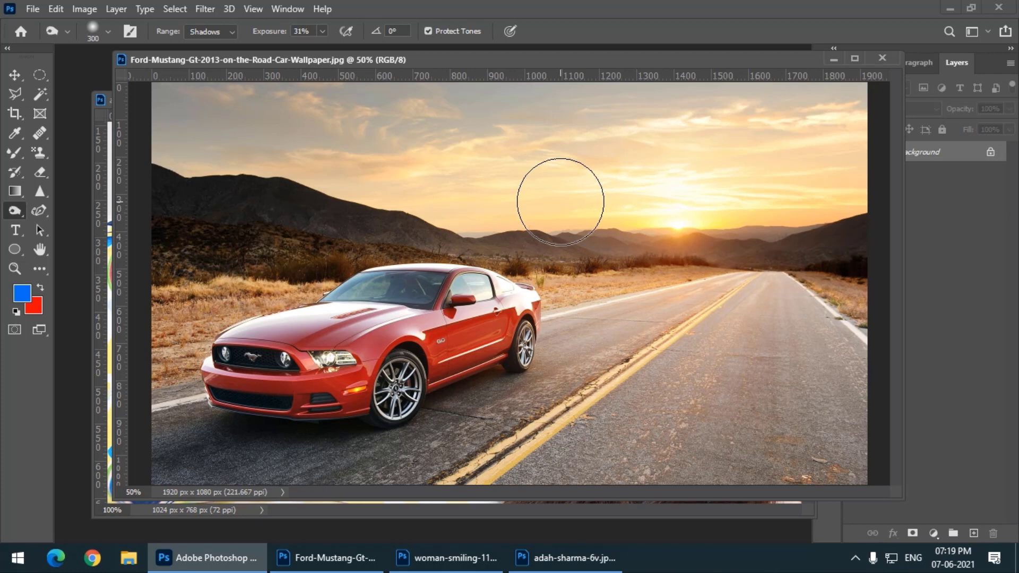
Switch to the Sponge tool and set its mode to Desaturate.
{"action": "right_click", "coordinate": [16, 211]}
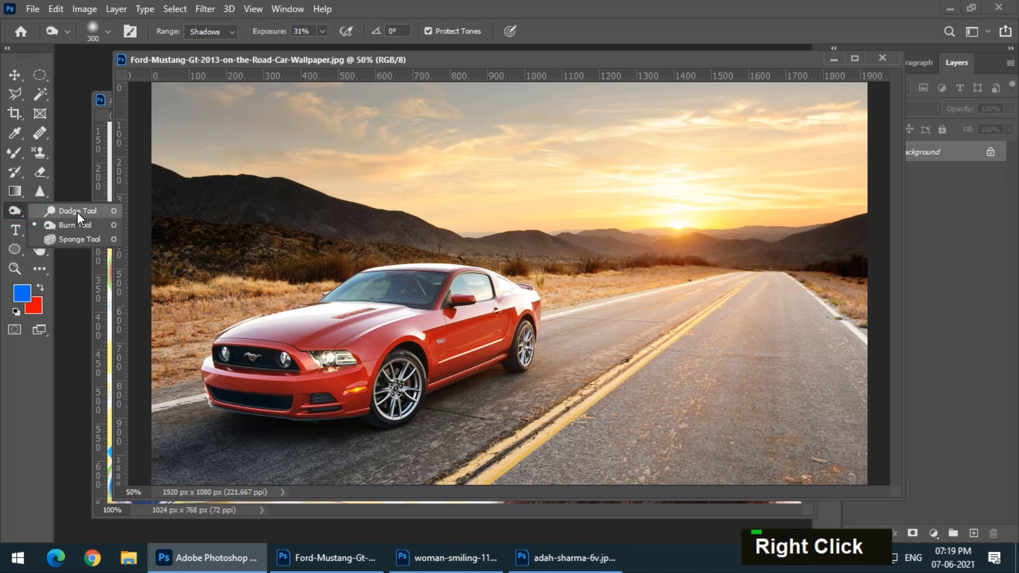
{"action": "left_click", "coordinate": [69, 241]}
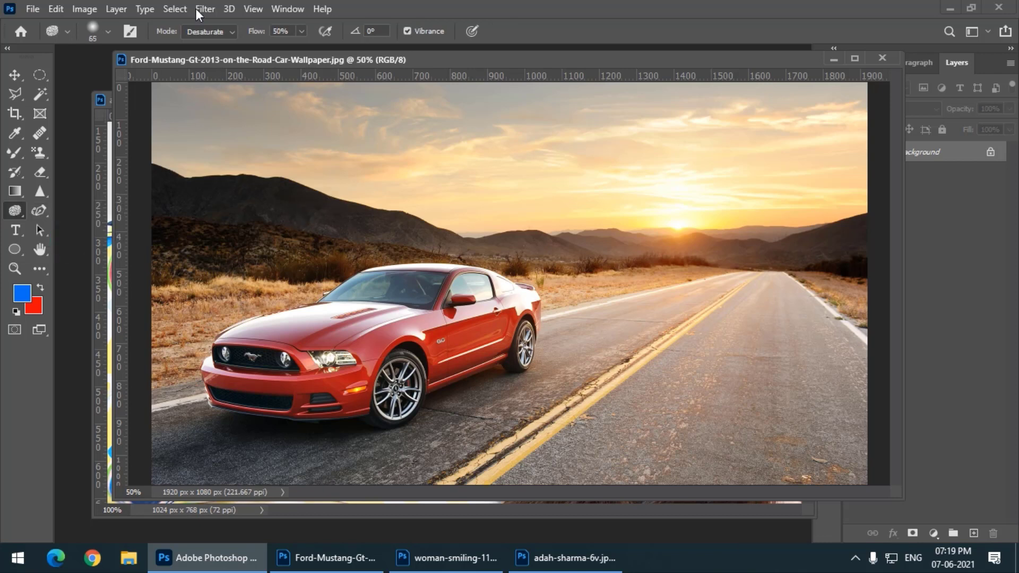
{"action": "left_click", "coordinate": [199, 31]}
{"action": "left_click", "coordinate": [209, 49]}
{"action": "left_click", "coordinate": [208, 33]}
{"action": "left_click", "coordinate": [211, 45]}
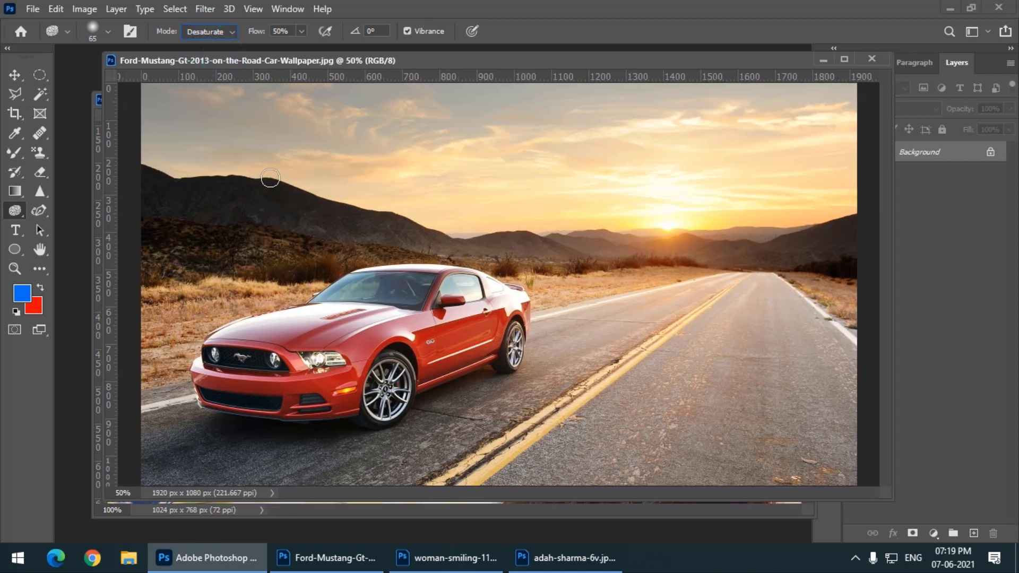
Enlarge the Sponge brush to 250 px and desaturate the sky of the Mustang image.
{"action": "key", "text": "bracketright"}
{"action": "key", "text": "bracketright"}
{"action": "key", "text": "bracketright"}
{"action": "key", "text": "bracketright"}
{"action": "key", "text": "bracketright"}
{"action": "key", "text": "bracketright"}
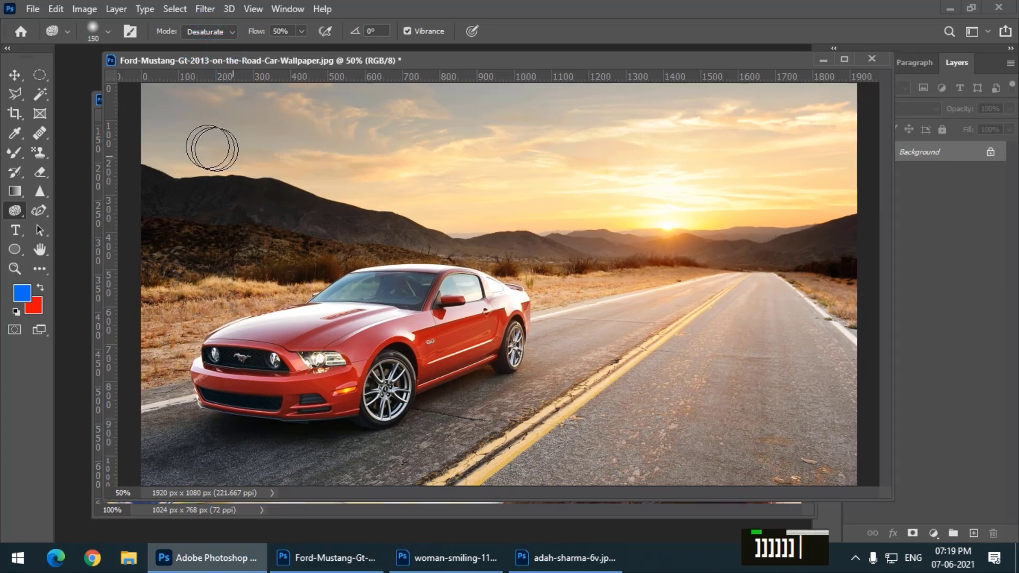
{"action": "key", "text": "bracketright"}
{"action": "key", "text": "bracketright"}
{"action": "key", "text": "bracketright"}
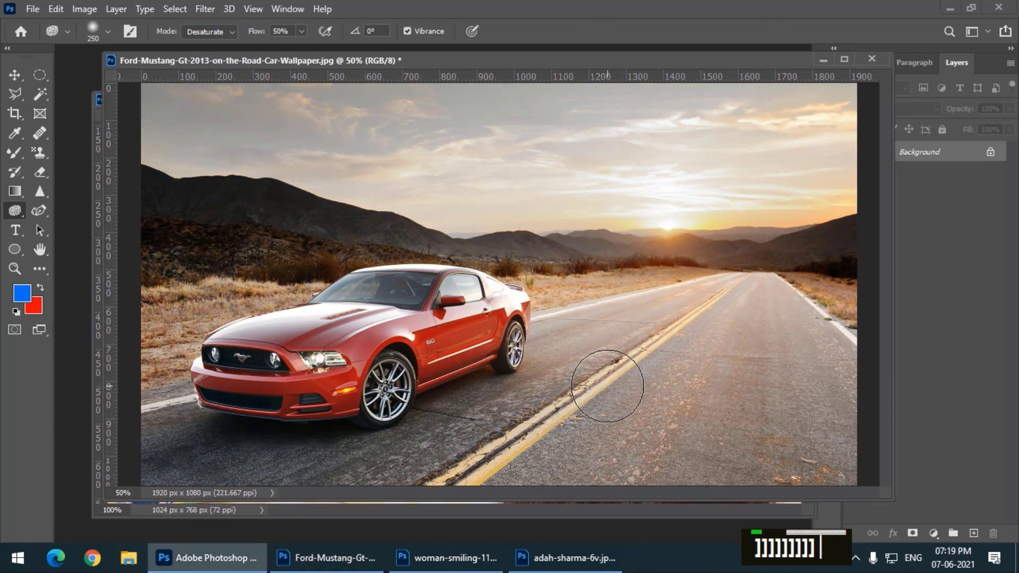
Set the Sponge brush to 300 px and desaturate the road, roadside grass, car hood and sunset sky.
{"action": "key", "text": "bracketleft"}
{"action": "key", "text": "bracketleft"}
{"action": "key", "text": "bracketright"}
{"action": "key", "text": "bracketright"}
{"action": "key", "text": "bracketright"}
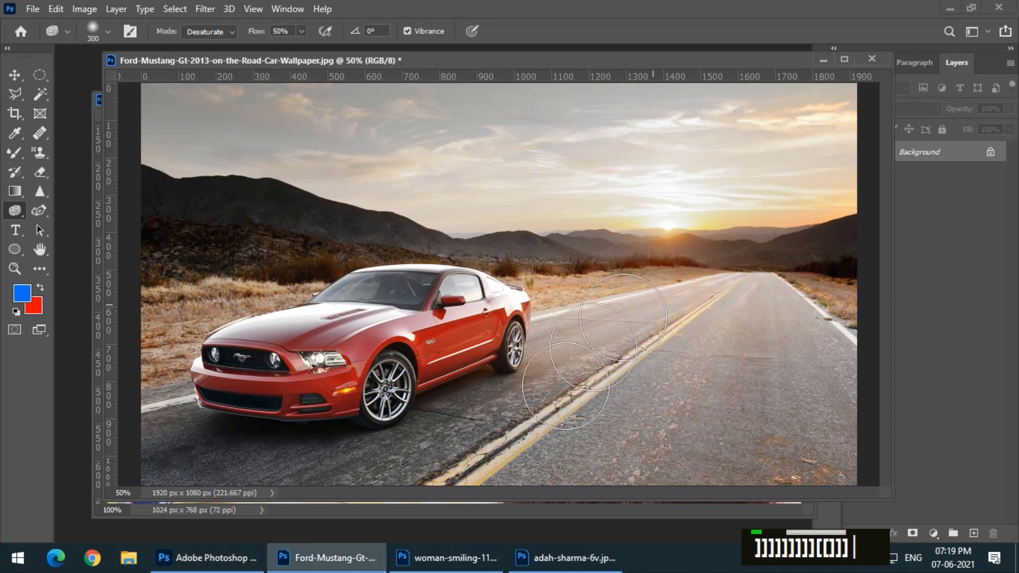
{"action": "mouse_move", "coordinate": [904, 441]}
{"action": "left_mouse_down"}
{"action": "mouse_move", "coordinate": [696, 491]}
{"action": "mouse_move", "coordinate": [680, 245]}
{"action": "mouse_move", "coordinate": [852, 174]}
{"action": "mouse_move", "coordinate": [573, 292]}
{"action": "mouse_move", "coordinate": [257, 389]}
{"action": "mouse_move", "coordinate": [423, 232]}
{"action": "mouse_move", "coordinate": [574, 263]}
{"action": "mouse_move", "coordinate": [257, 369]}
{"action": "mouse_move", "coordinate": [318, 323]}
{"action": "mouse_move", "coordinate": [252, 380]}
{"action": "left_mouse_up"}
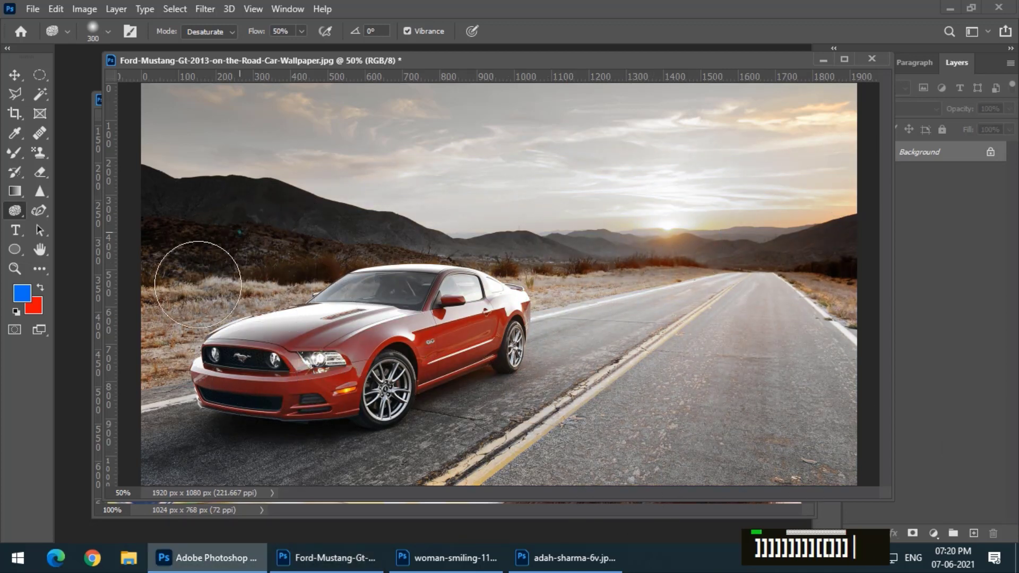
{"action": "mouse_move", "coordinate": [185, 293]}
{"action": "left_mouse_down"}
{"action": "mouse_move", "coordinate": [192, 431]}
{"action": "mouse_move", "coordinate": [354, 389]}
{"action": "left_mouse_up"}
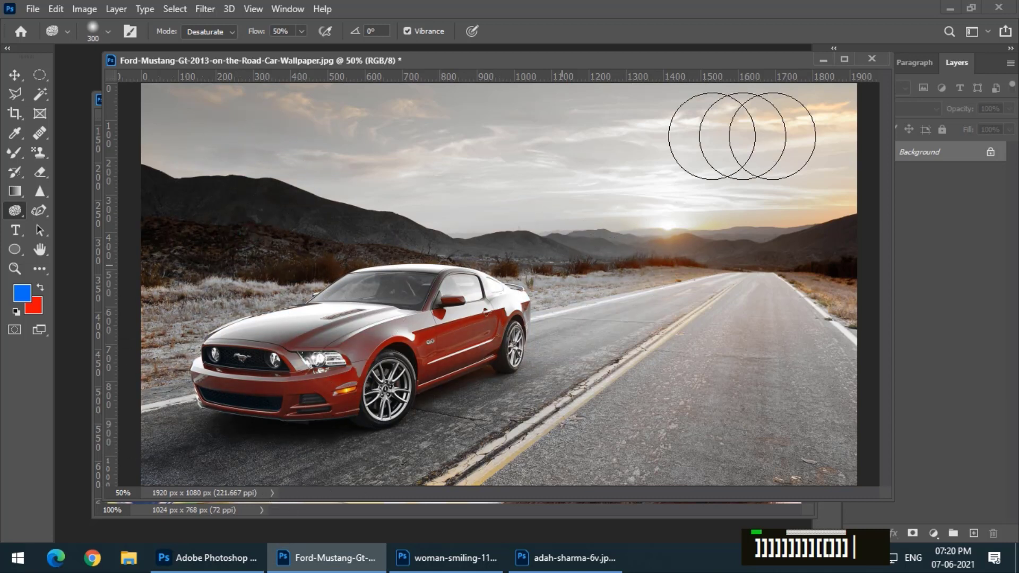
{"action": "mouse_move", "coordinate": [676, 203]}
{"action": "left_mouse_down"}
{"action": "mouse_move", "coordinate": [802, 351]}
{"action": "mouse_move", "coordinate": [765, 211]}
{"action": "mouse_move", "coordinate": [540, 492]}
{"action": "left_mouse_up"}
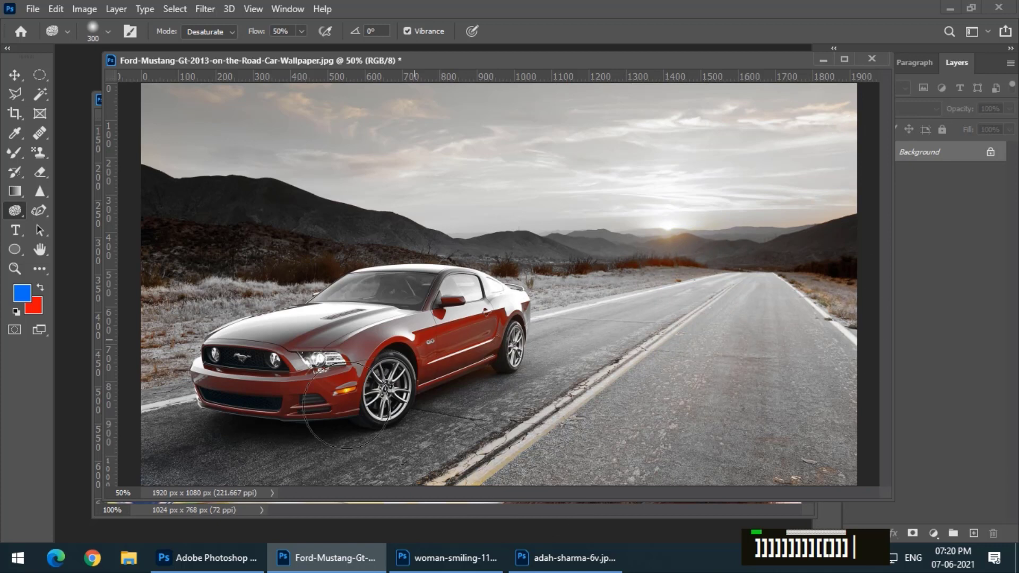
Desaturate the car body and the remaining sky and road colours, and revert the image to its saved version.
{"action": "left_click_drag", "start_coordinate": [463, 381], "coordinate": [346, 406]}
{"action": "mouse_move", "coordinate": [422, 340]}
{"action": "left_mouse_down"}
{"action": "mouse_move", "coordinate": [554, 347]}
{"action": "mouse_move", "coordinate": [253, 432]}
{"action": "left_mouse_up"}
{"action": "mouse_move", "coordinate": [457, 306]}
{"action": "left_mouse_down"}
{"action": "mouse_move", "coordinate": [581, 293]}
{"action": "mouse_move", "coordinate": [356, 367]}
{"action": "mouse_move", "coordinate": [464, 372]}
{"action": "mouse_move", "coordinate": [378, 320]}
{"action": "mouse_move", "coordinate": [216, 416]}
{"action": "left_mouse_up"}
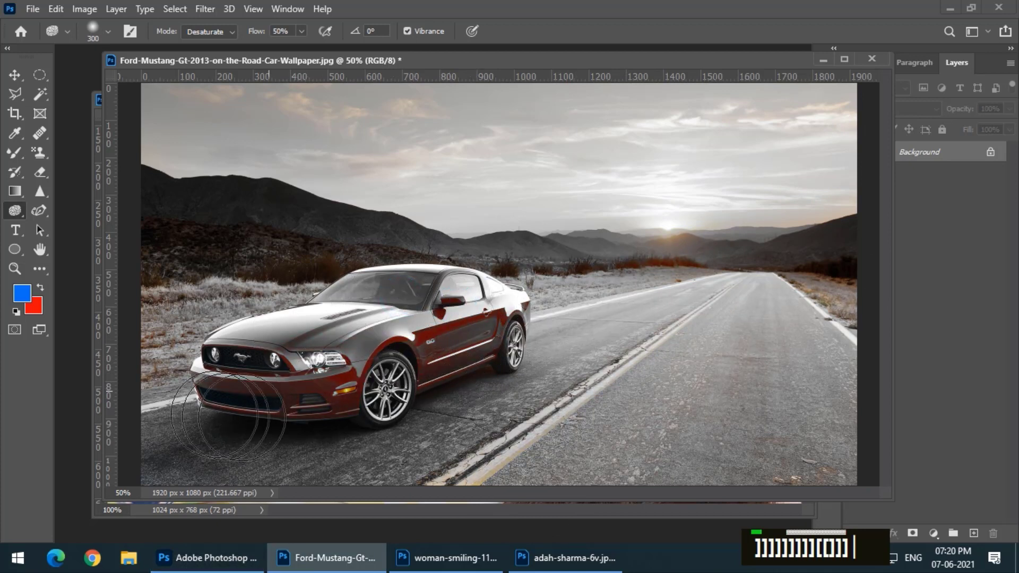
{"action": "mouse_move", "coordinate": [304, 322]}
{"action": "left_mouse_down"}
{"action": "mouse_move", "coordinate": [553, 292]}
{"action": "mouse_move", "coordinate": [162, 366]}
{"action": "mouse_move", "coordinate": [509, 330]}
{"action": "mouse_move", "coordinate": [630, 260]}
{"action": "mouse_move", "coordinate": [731, 295]}
{"action": "mouse_move", "coordinate": [312, 423]}
{"action": "mouse_move", "coordinate": [649, 202]}
{"action": "mouse_move", "coordinate": [912, 356]}
{"action": "mouse_move", "coordinate": [657, 405]}
{"action": "left_mouse_up"}
{"action": "right_click", "coordinate": [657, 405]}
{"action": "left_click", "coordinate": [444, 169]}
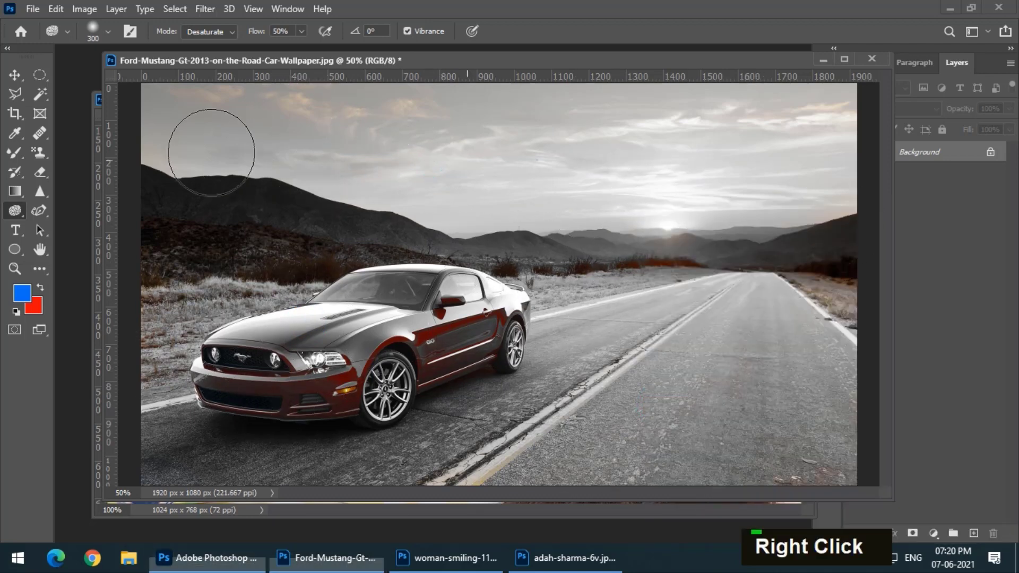
{"action": "mouse_move", "coordinate": [211, 152]}
{"action": "left_mouse_down"}
{"action": "mouse_move", "coordinate": [117, 121]}
{"action": "mouse_move", "coordinate": [232, 88]}
{"action": "mouse_move", "coordinate": [517, 400]}
{"action": "mouse_move", "coordinate": [803, 409]}
{"action": "mouse_move", "coordinate": [855, 359]}
{"action": "mouse_move", "coordinate": [669, 341]}
{"action": "left_mouse_up"}
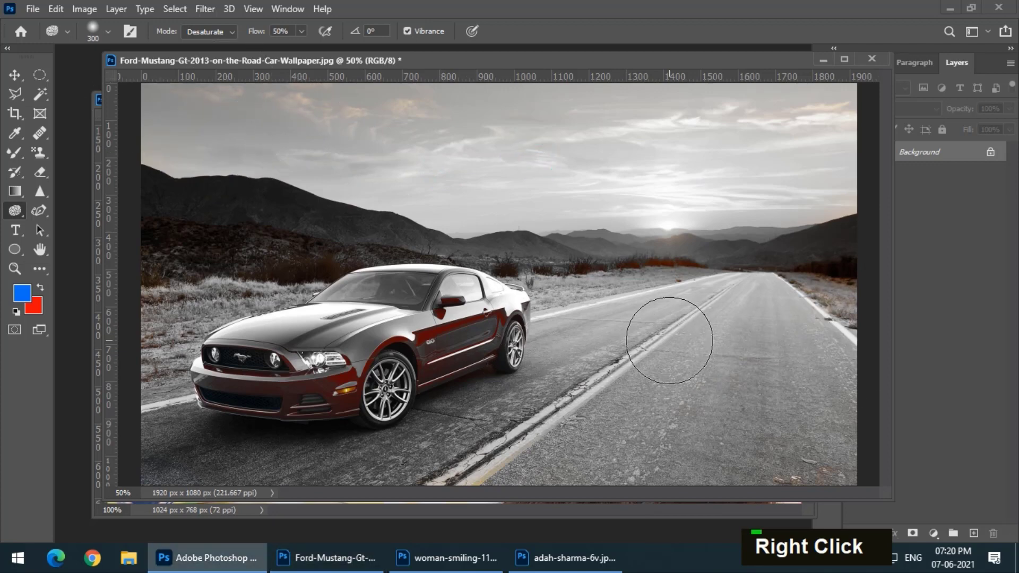
{"action": "key", "text": "F12"}
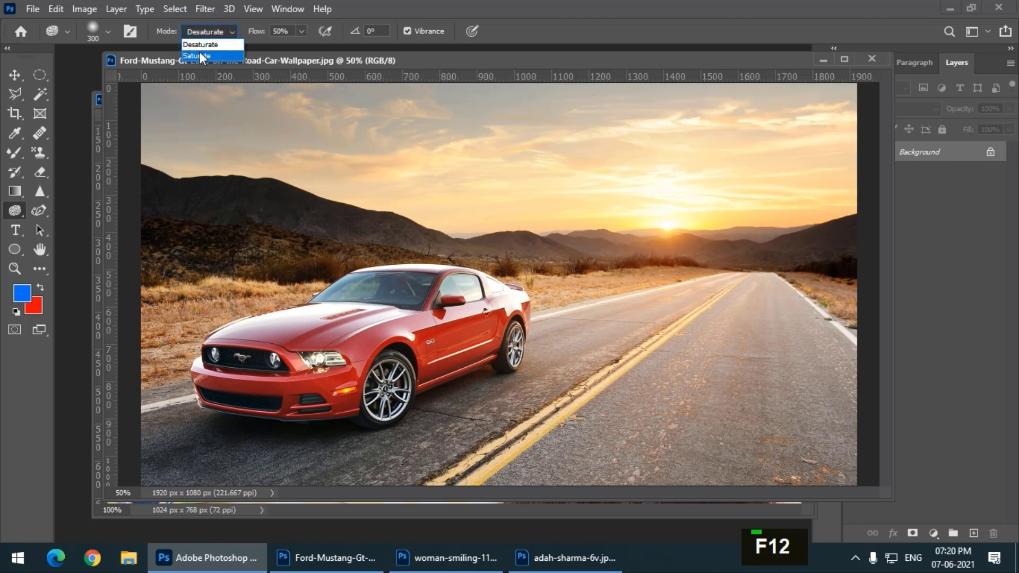
Set the Sponge mode to Saturate, saturate the sky, car, grass and road, and revert the image.
{"action": "left_click", "coordinate": [200, 53]}
{"action": "mouse_move", "coordinate": [173, 201]}
{"action": "left_mouse_down"}
{"action": "mouse_move", "coordinate": [238, 351]}
{"action": "mouse_move", "coordinate": [644, 278]}
{"action": "mouse_move", "coordinate": [559, 251]}
{"action": "mouse_move", "coordinate": [787, 280]}
{"action": "mouse_move", "coordinate": [584, 344]}
{"action": "mouse_move", "coordinate": [518, 343]}
{"action": "left_mouse_up"}
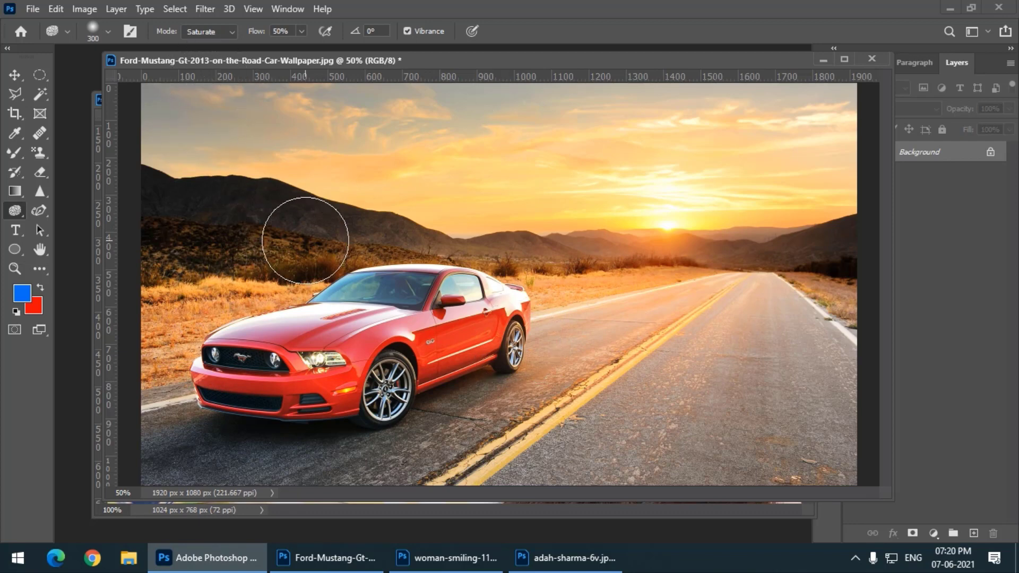
{"action": "key", "text": "F12"}
{"action": "key", "text": "F12"}
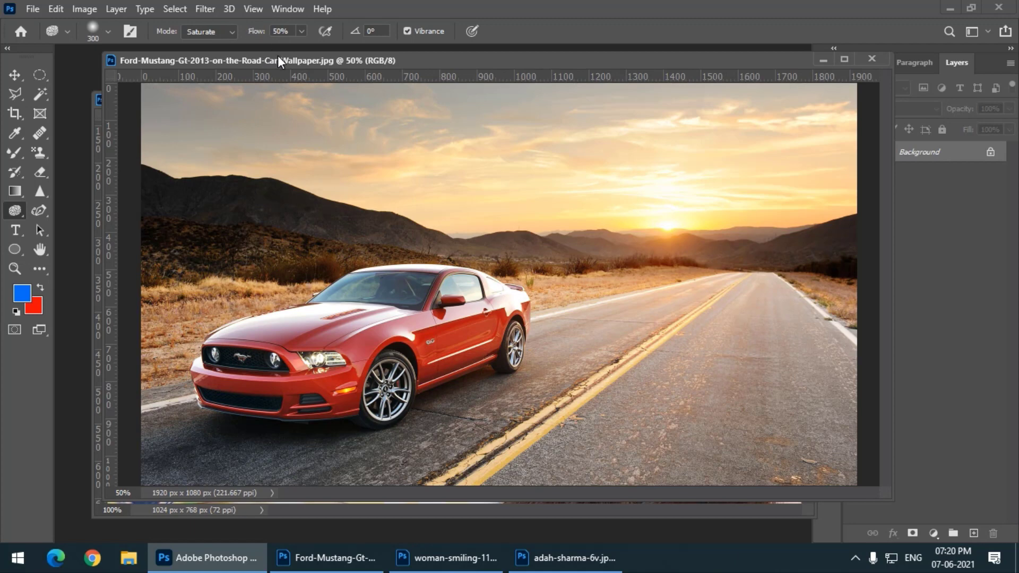
Move the Mustang document window down and open camila-cabello-it-t from the Celebs folder in Work_Images.
{"action": "left_click_drag", "start_coordinate": [278, 55], "coordinate": [289, 145]}
{"action": "double_click", "coordinate": [241, 58]}
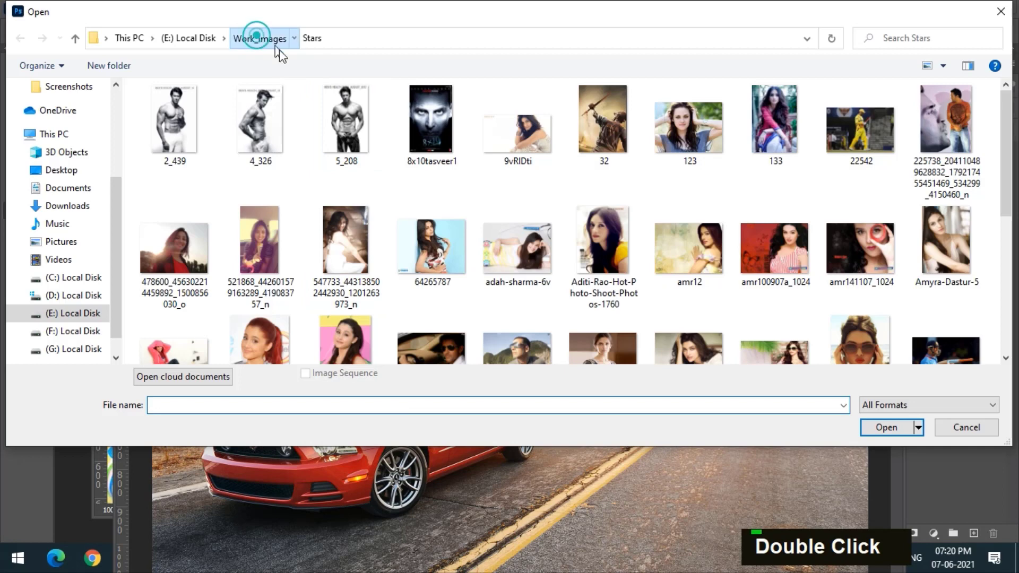
{"action": "left_click", "coordinate": [257, 37]}
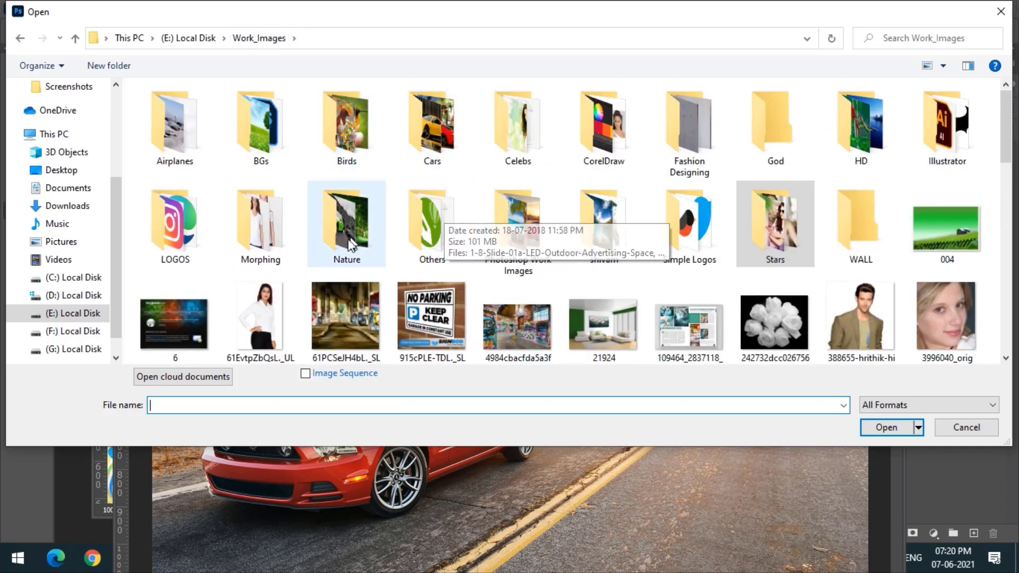
{"action": "double_click", "coordinate": [512, 158]}
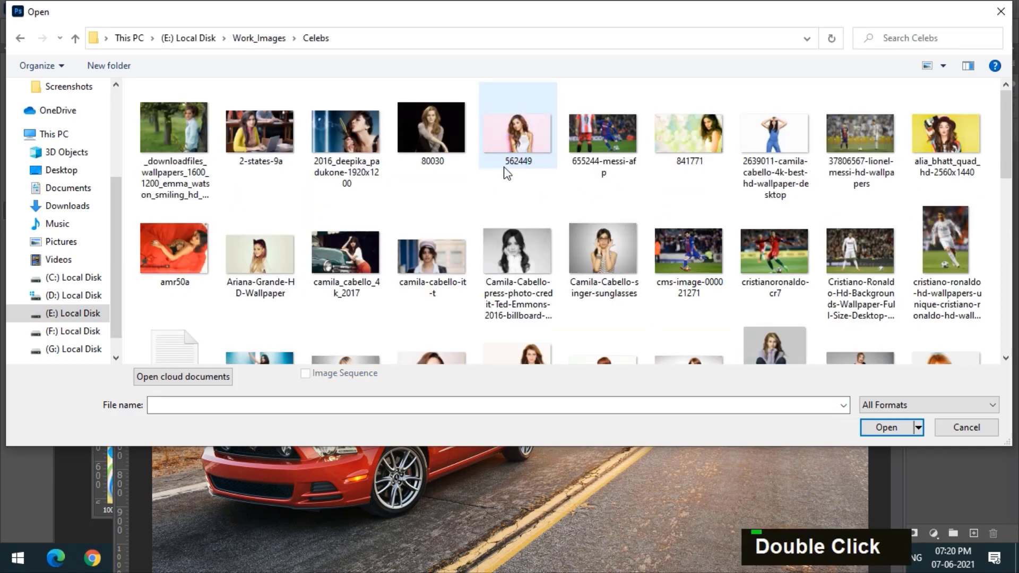
{"action": "double_click", "coordinate": [443, 257]}
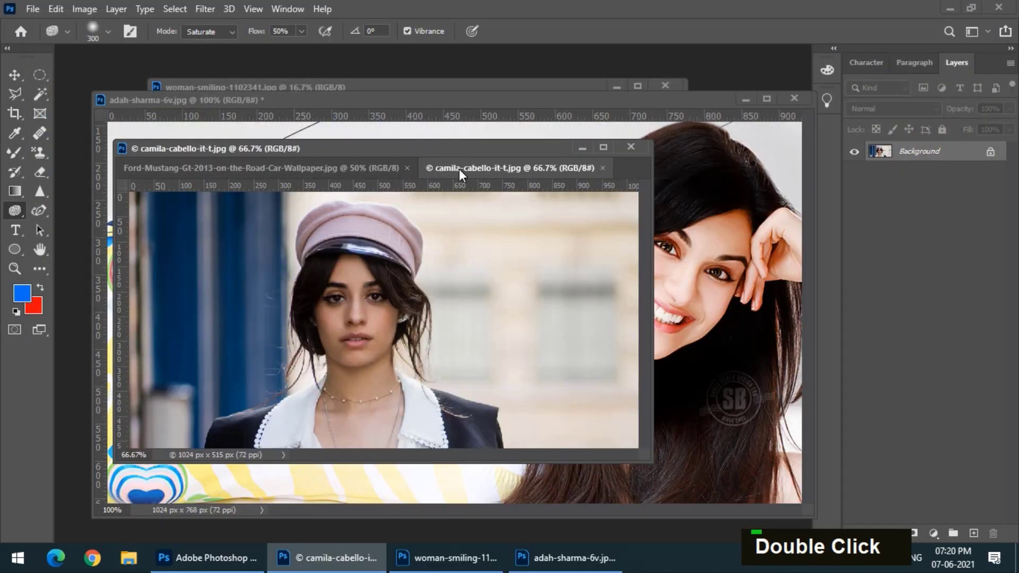
Float the camila-cabello-it-t image in its own document window and enlarge its view to 100%.
{"action": "left_click_drag", "start_coordinate": [460, 169], "coordinate": [155, 72]}
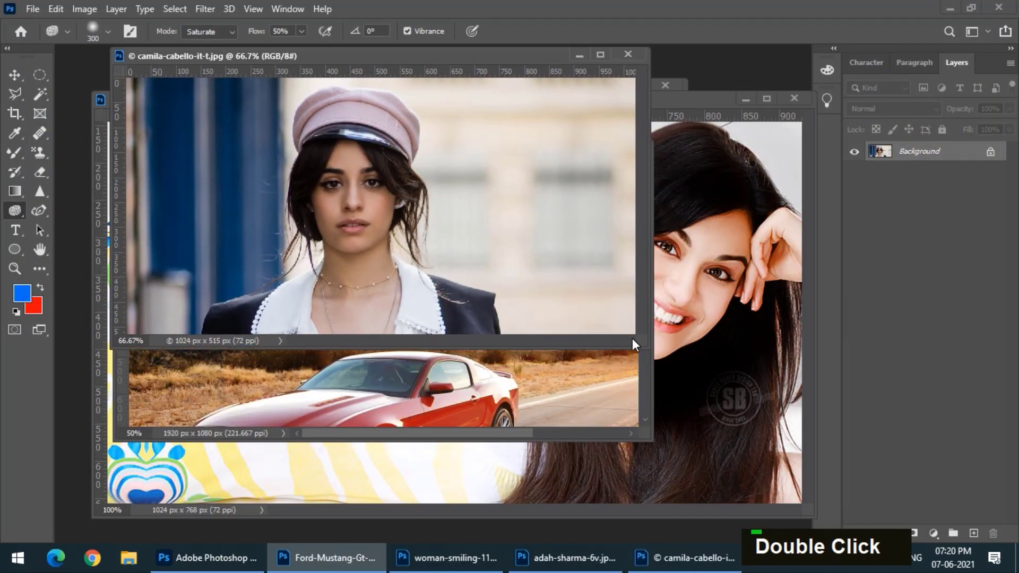
{"action": "double_click", "coordinate": [640, 343]}
{"action": "key", "text": "ctrl+equal"}
{"action": "key", "text": "ctrl+equal"}
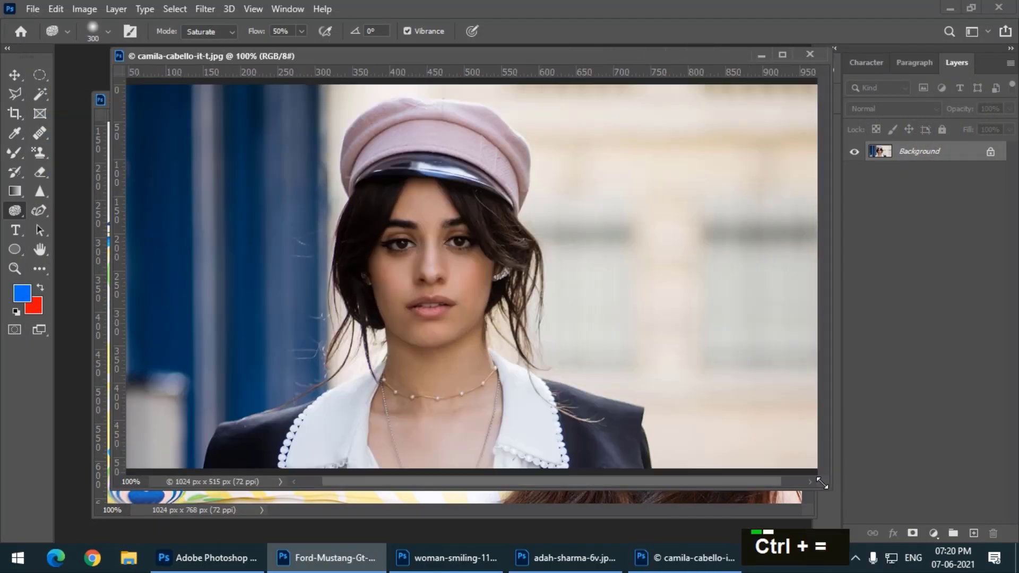
Reduce the Sponge brush size to 70 and shift the portrait's document window slightly down.
{"action": "key", "text": "ctrl+minus"}
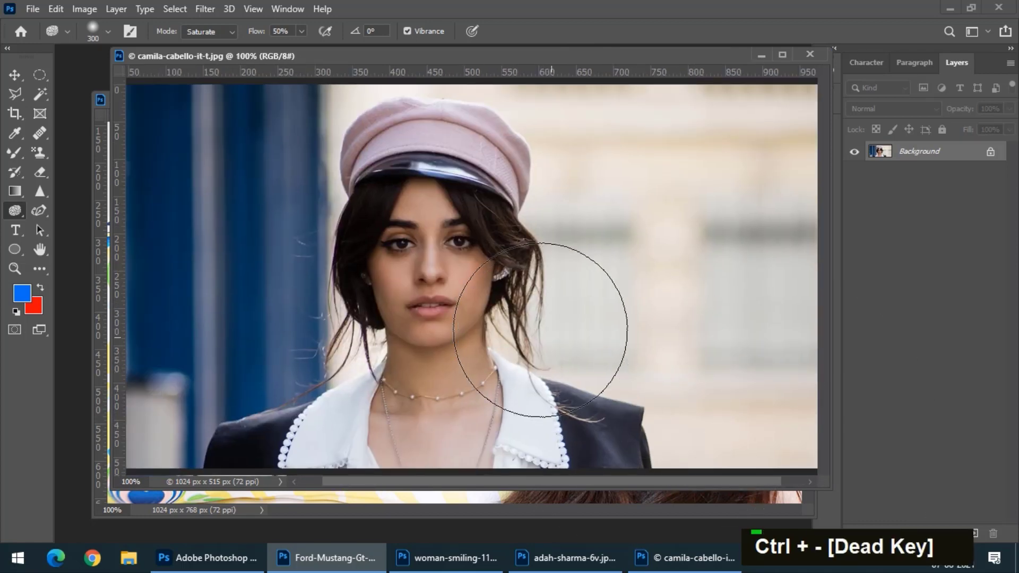
{"action": "scroll", "coordinate": [501, 275], "scroll_direction": "up", "scroll_amount": 1}
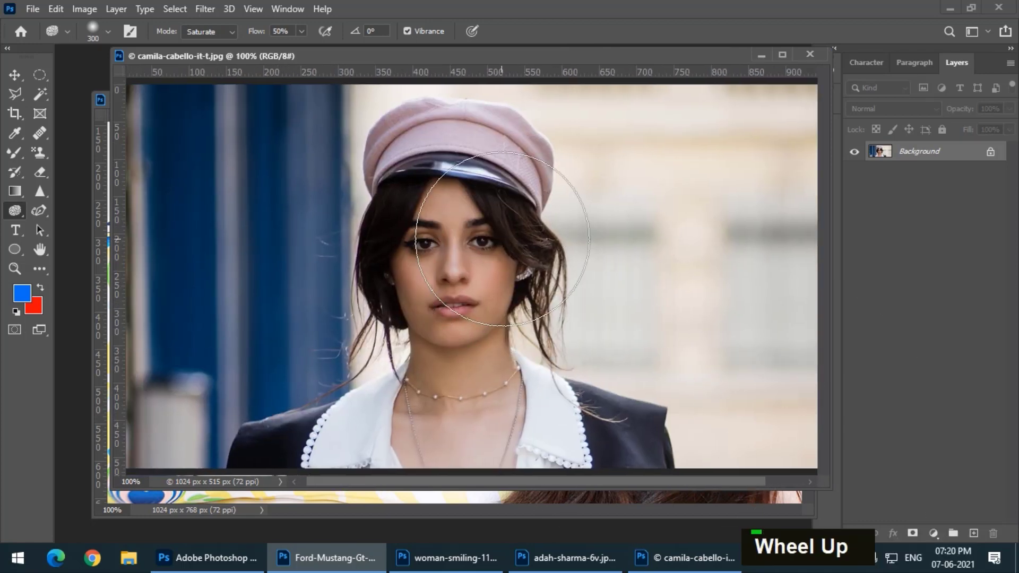
{"action": "key", "text": "bracketleft"}
{"action": "key", "text": "bracketleft"}
{"action": "key", "text": "bracketleft"}
{"action": "key", "text": "bracketleft"}
{"action": "key", "text": "bracketleft"}
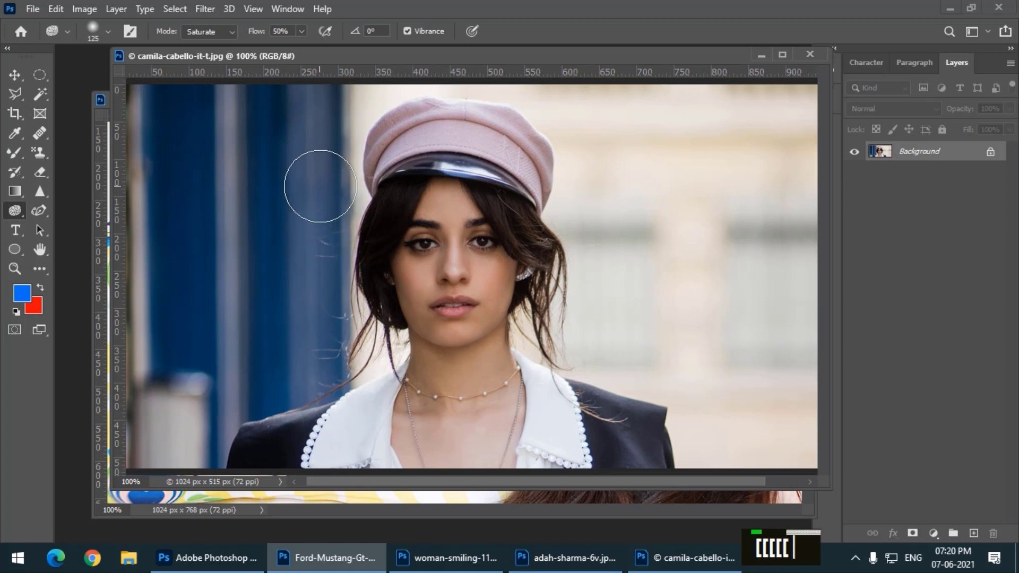
{"action": "key", "text": "bracketleft"}
{"action": "key", "text": "bracketleft"}
{"action": "key", "text": "bracketleft"}
{"action": "key", "text": "bracketleft"}
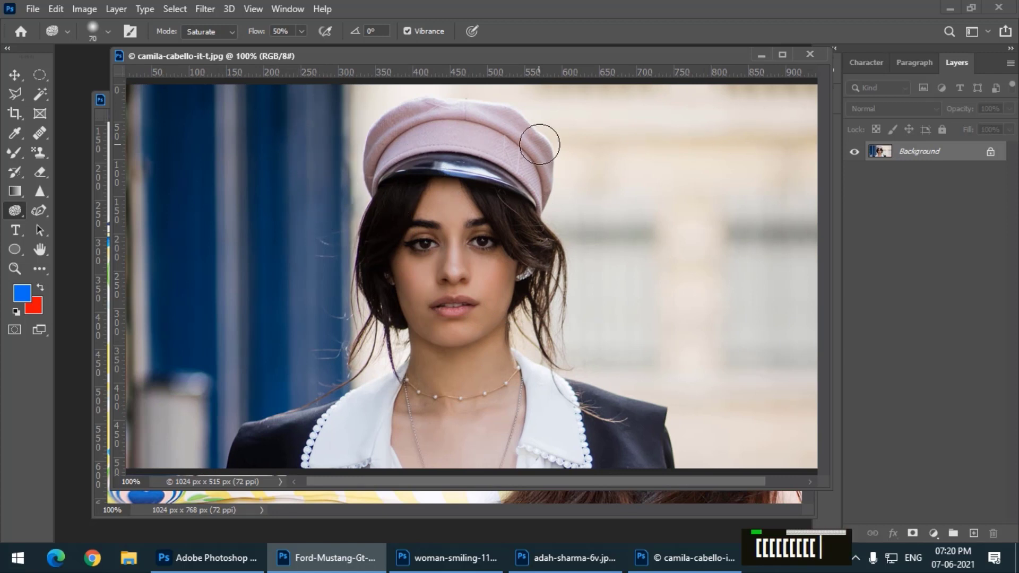
{"action": "left_click_drag", "start_coordinate": [417, 54], "coordinate": [412, 62]}
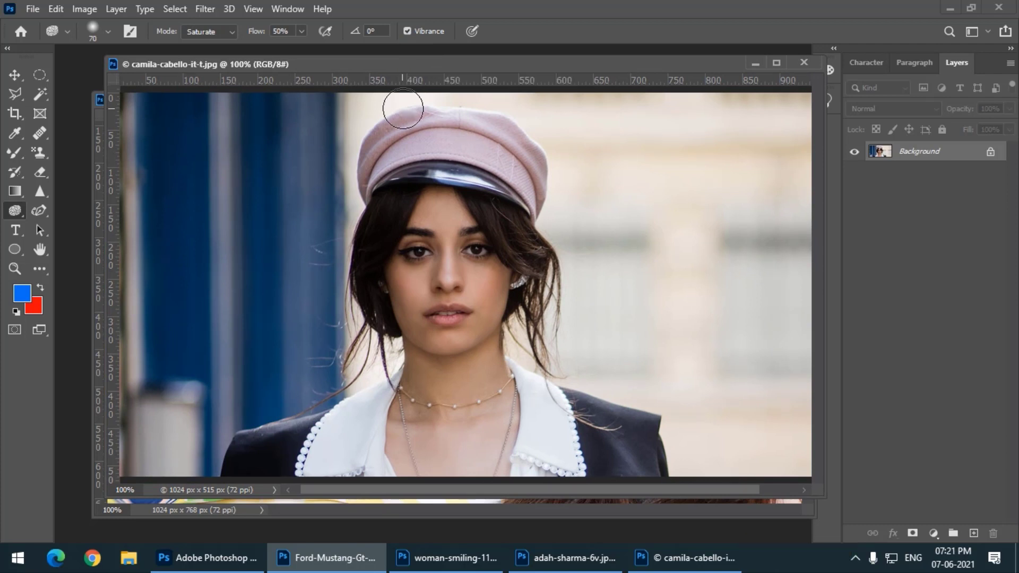
Keep the Sponge mode on Saturate, enlarge the view of the cap to 200%, and set the flow to 26%.
{"action": "left_click", "coordinate": [197, 33]}
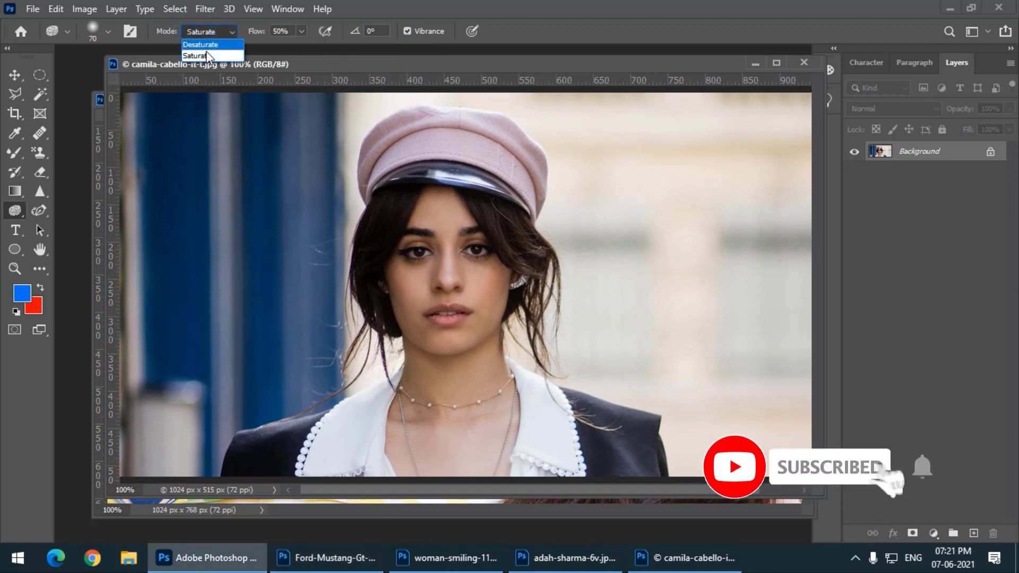
{"action": "left_click", "coordinate": [206, 57]}
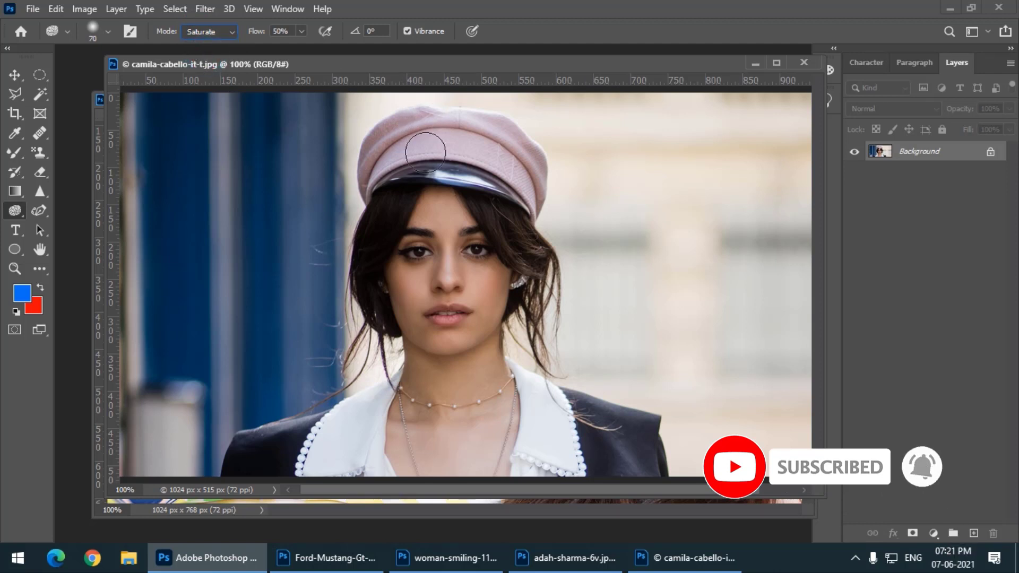
{"action": "key", "text": "ctrl+="}
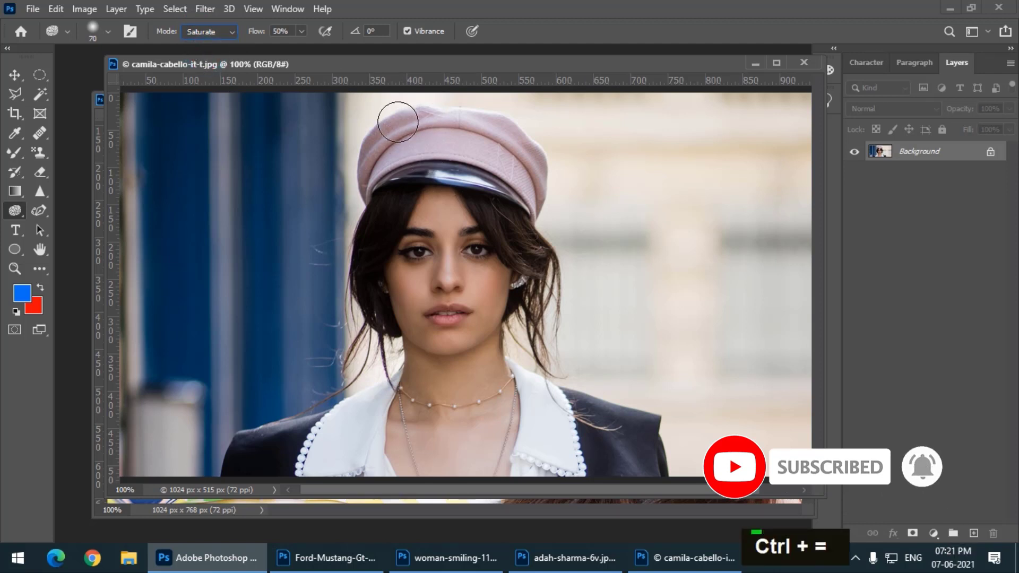
{"action": "left_click", "coordinate": [658, 194]}
{"action": "key", "text": "ctrl+="}
{"action": "key", "text": "space"}
{"action": "left_click_drag", "start_coordinate": [499, 216], "coordinate": [501, 412]}
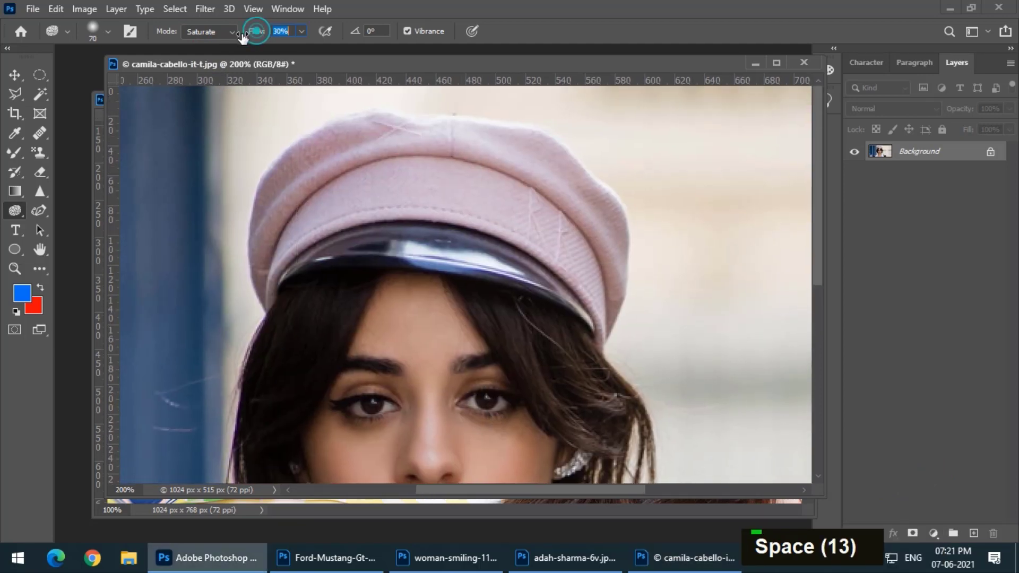
{"action": "left_click_drag", "start_coordinate": [242, 36], "coordinate": [241, 37]}
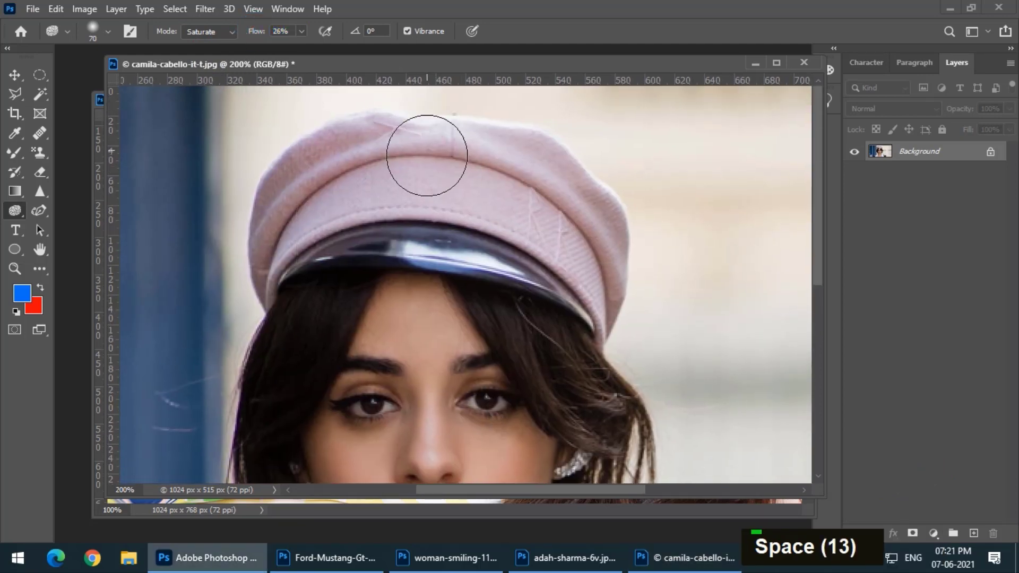
Reduce the brush size to 45 and saturate the pink cap across its crown, band and brim.
{"action": "key", "text": "bracketleft"}
{"action": "key", "text": "bracketleft"}
{"action": "key", "text": "bracketleft"}
{"action": "mouse_move", "coordinate": [344, 164]}
{"action": "left_mouse_down"}
{"action": "mouse_move", "coordinate": [478, 142]}
{"action": "mouse_move", "coordinate": [255, 193]}
{"action": "mouse_move", "coordinate": [438, 161]}
{"action": "mouse_move", "coordinate": [310, 216]}
{"action": "mouse_move", "coordinate": [389, 164]}
{"action": "mouse_move", "coordinate": [272, 247]}
{"action": "mouse_move", "coordinate": [342, 196]}
{"action": "mouse_move", "coordinate": [510, 186]}
{"action": "mouse_move", "coordinate": [330, 193]}
{"action": "mouse_move", "coordinate": [445, 192]}
{"action": "mouse_move", "coordinate": [401, 188]}
{"action": "mouse_move", "coordinate": [489, 210]}
{"action": "mouse_move", "coordinate": [373, 144]}
{"action": "mouse_move", "coordinate": [507, 160]}
{"action": "mouse_move", "coordinate": [538, 214]}
{"action": "mouse_move", "coordinate": [553, 168]}
{"action": "mouse_move", "coordinate": [617, 306]}
{"action": "mouse_move", "coordinate": [604, 303]}
{"action": "mouse_move", "coordinate": [595, 209]}
{"action": "mouse_move", "coordinate": [612, 263]}
{"action": "left_mouse_up"}
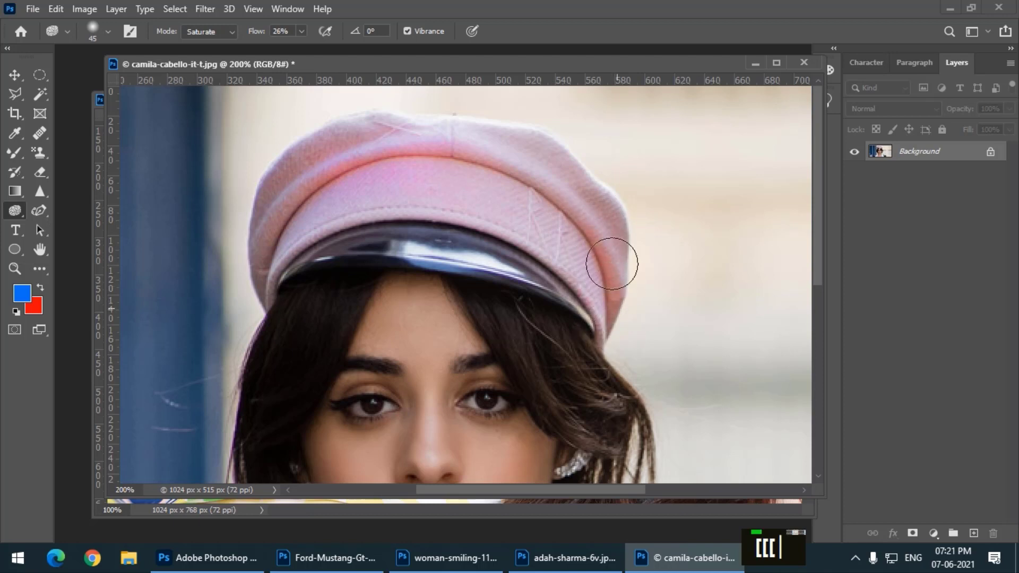
{"action": "mouse_move", "coordinate": [259, 243]}
{"action": "left_mouse_down"}
{"action": "mouse_move", "coordinate": [250, 295]}
{"action": "mouse_move", "coordinate": [298, 198]}
{"action": "mouse_move", "coordinate": [546, 233]}
{"action": "left_mouse_up"}
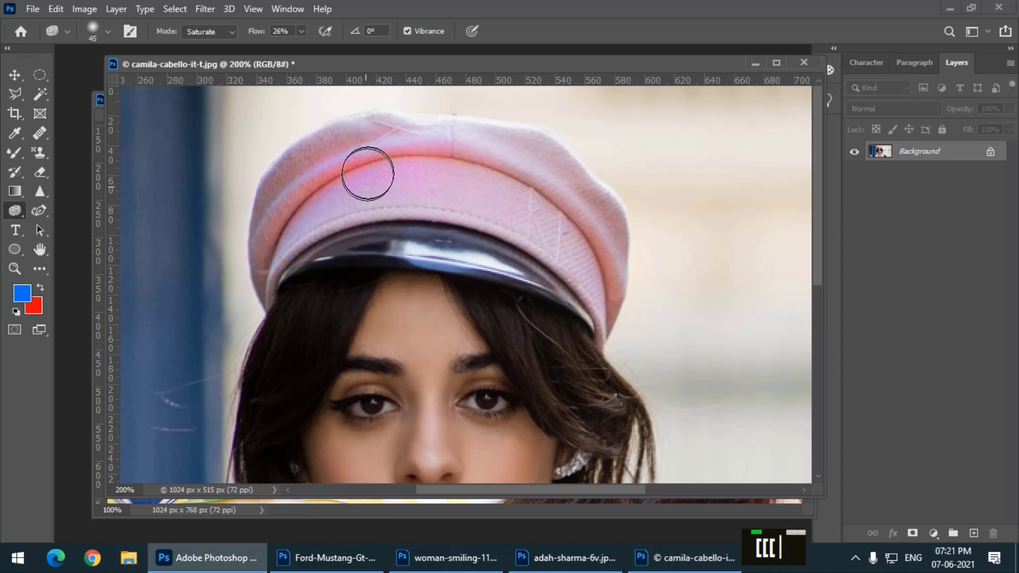
{"action": "mouse_move", "coordinate": [391, 158]}
{"action": "left_mouse_down"}
{"action": "mouse_move", "coordinate": [625, 273]}
{"action": "mouse_move", "coordinate": [605, 324]}
{"action": "left_mouse_up"}
{"action": "mouse_move", "coordinate": [507, 131]}
{"action": "left_mouse_down"}
{"action": "mouse_move", "coordinate": [322, 138]}
{"action": "mouse_move", "coordinate": [291, 163]}
{"action": "mouse_move", "coordinate": [253, 281]}
{"action": "mouse_move", "coordinate": [257, 309]}
{"action": "mouse_move", "coordinate": [341, 189]}
{"action": "mouse_move", "coordinate": [573, 249]}
{"action": "mouse_move", "coordinate": [609, 342]}
{"action": "left_mouse_up"}
{"action": "mouse_move", "coordinate": [583, 265]}
{"action": "left_mouse_down"}
{"action": "mouse_move", "coordinate": [600, 225]}
{"action": "mouse_move", "coordinate": [403, 138]}
{"action": "mouse_move", "coordinate": [271, 239]}
{"action": "left_mouse_up"}
{"action": "left_click_drag", "start_coordinate": [439, 255], "coordinate": [493, 261]}
{"action": "left_click_drag", "start_coordinate": [351, 234], "coordinate": [627, 263]}
Saturate the lips with a brush size of 15 and return the view to 100%.
{"action": "scroll", "coordinate": [626, 264], "scroll_direction": "down", "scroll_amount": 6}
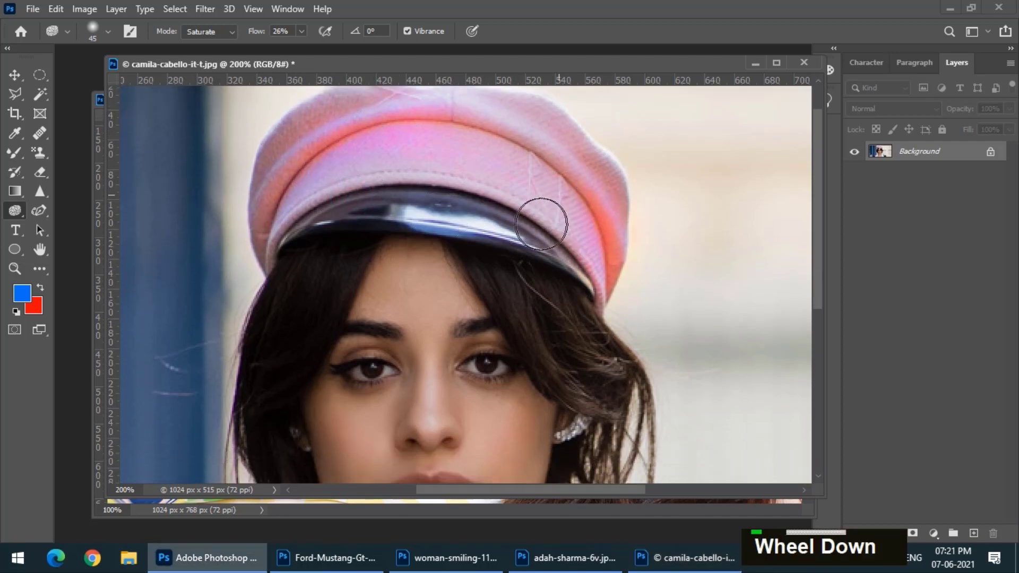
{"action": "key", "text": "bracketleft"}
{"action": "key", "text": "bracketleft"}
{"action": "key", "text": "bracketleft"}
{"action": "key", "text": "bracketleft"}
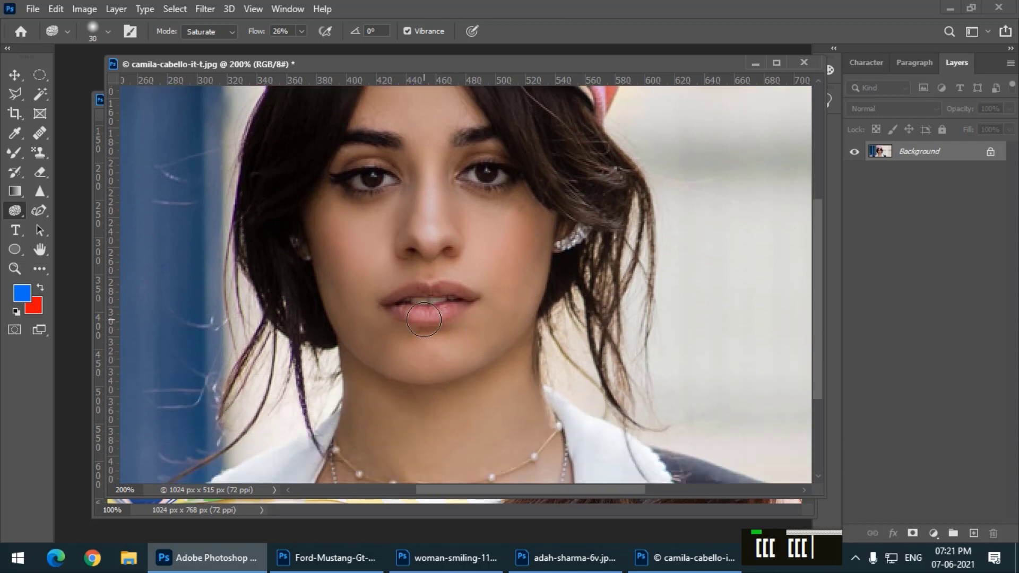
{"action": "left_click_drag", "start_coordinate": [401, 312], "coordinate": [465, 310]}
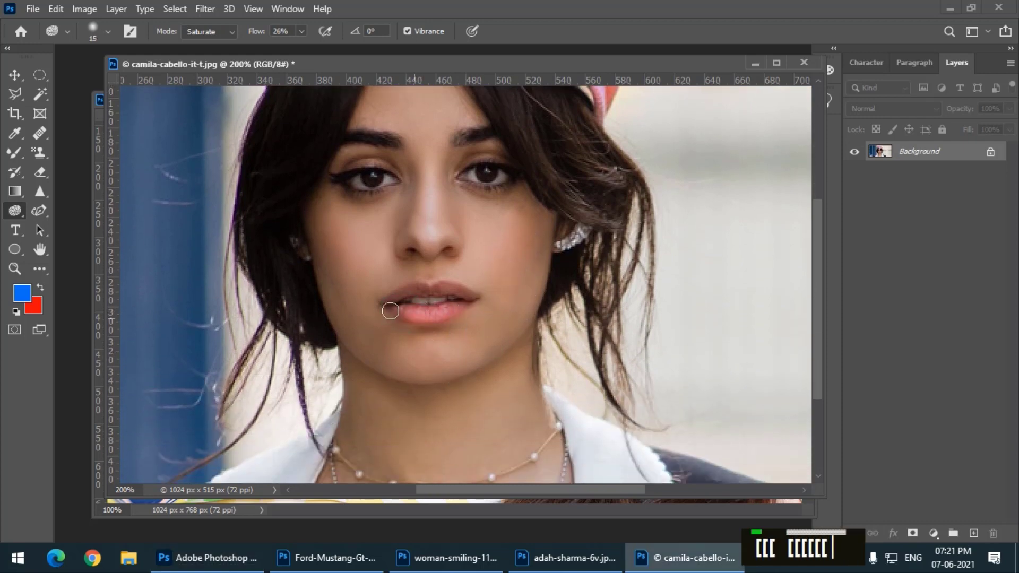
{"action": "key", "text": "ctrl+minus"}
{"action": "key", "text": "ctrl+minus"}
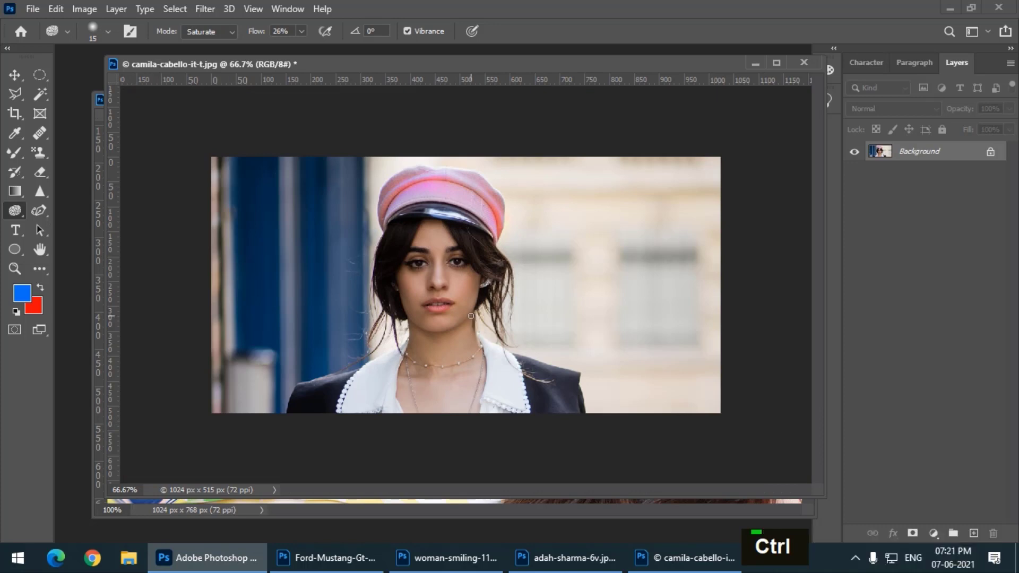
{"action": "key", "text": "ctrl+equal"}
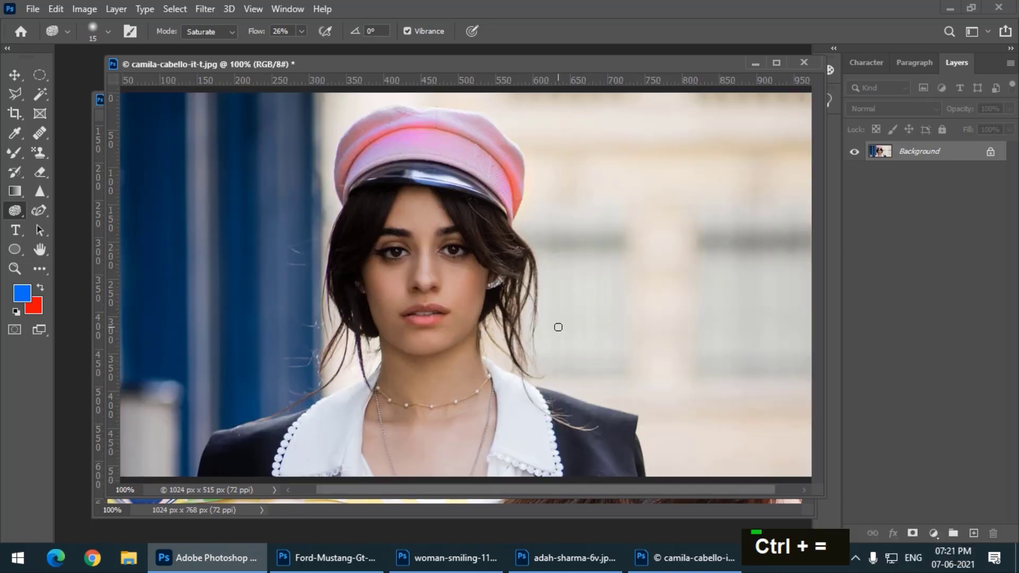
Set the Sponge mode to Desaturate and try to revert the portrait to its saved version.
{"action": "key", "text": "F12"}
{"action": "key", "text": "ctrl+z"}
{"action": "left_click", "coordinate": [214, 33]}
{"action": "left_click", "coordinate": [210, 42]}
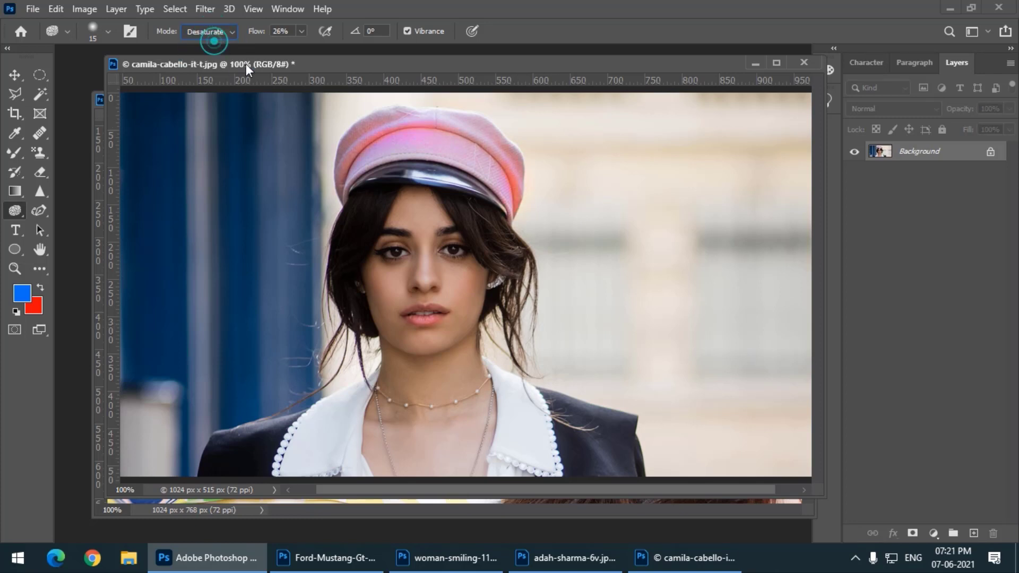
{"action": "key", "text": "F12"}
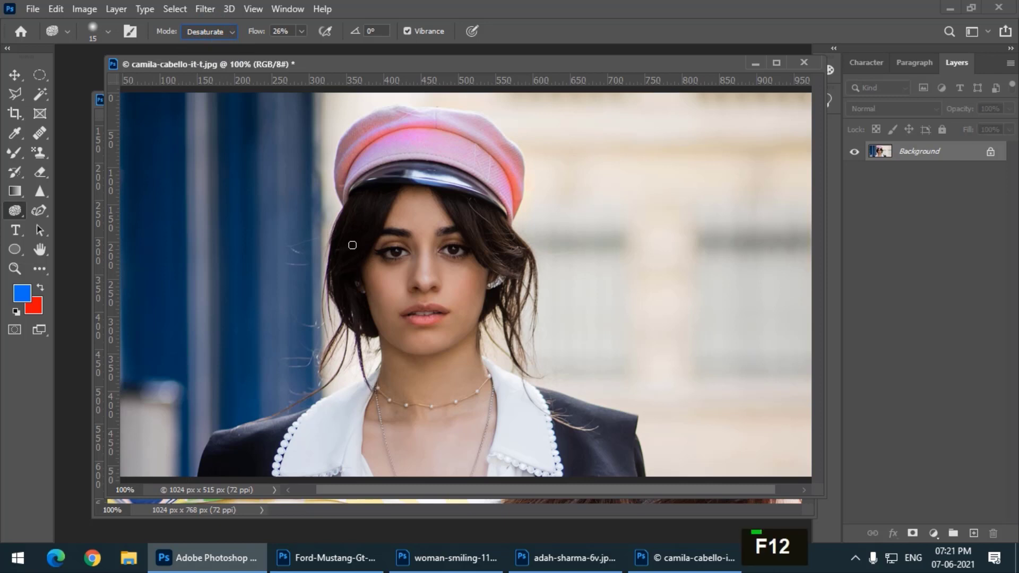
{"action": "key", "text": "F12"}
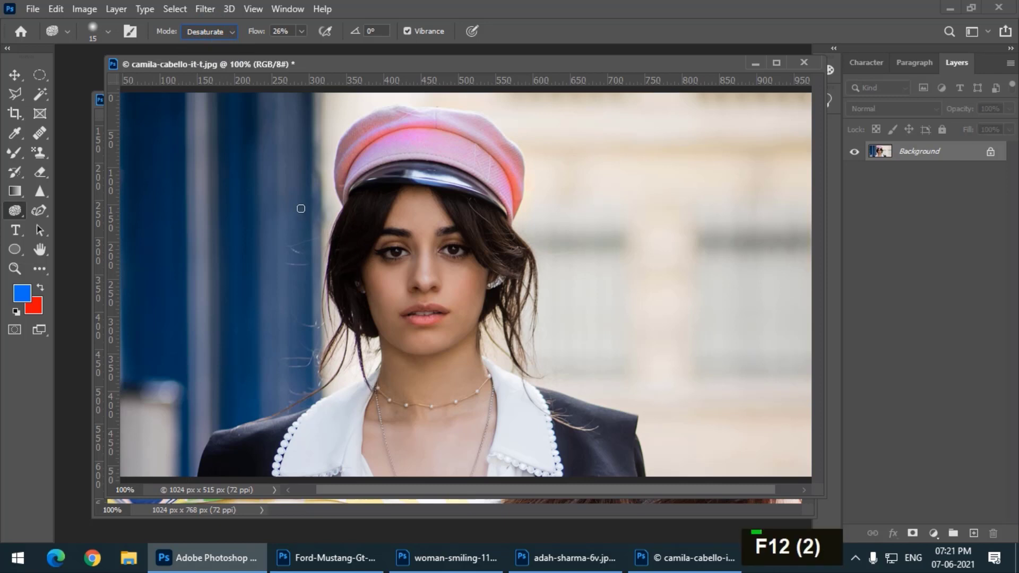
Enlarge the Sponge brush size to 40.
{"action": "key", "text": "bracketright"}
{"action": "key", "text": "bracketright"}
{"action": "key", "text": "bracketright"}
{"action": "key", "text": "bracketright"}
{"action": "key", "text": "bracketright"}
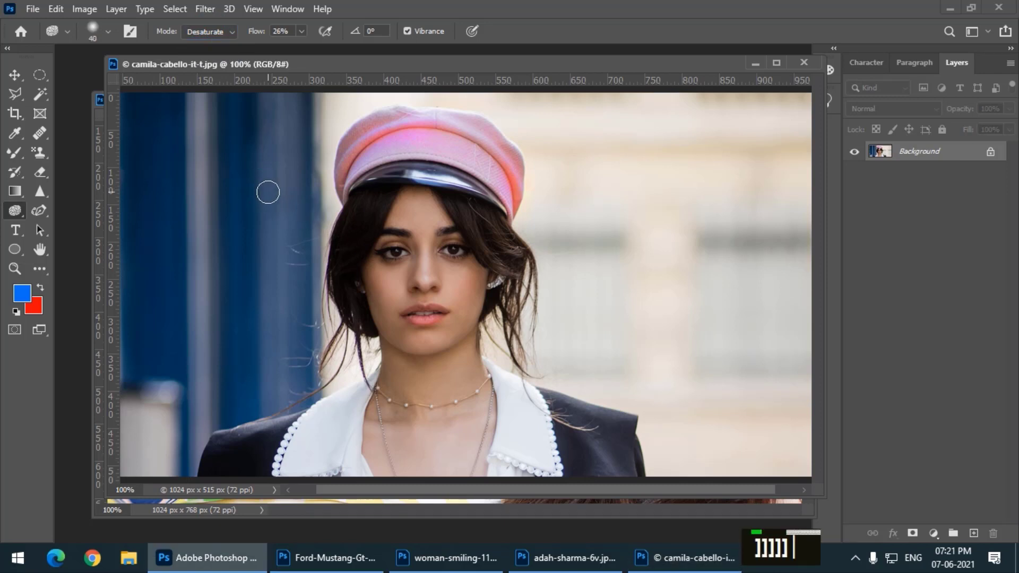
Move the portrait's document window further down, retry the revert, and check whether the Revert command is available.
{"action": "key", "text": "F12"}
{"action": "left_click_drag", "start_coordinate": [269, 64], "coordinate": [237, 81]}
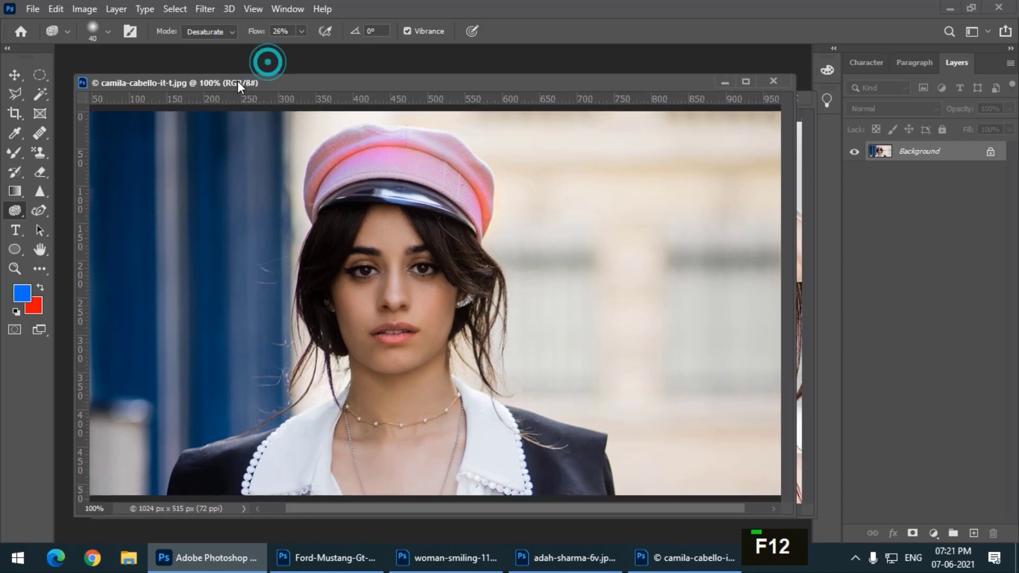
{"action": "key", "text": "F12"}
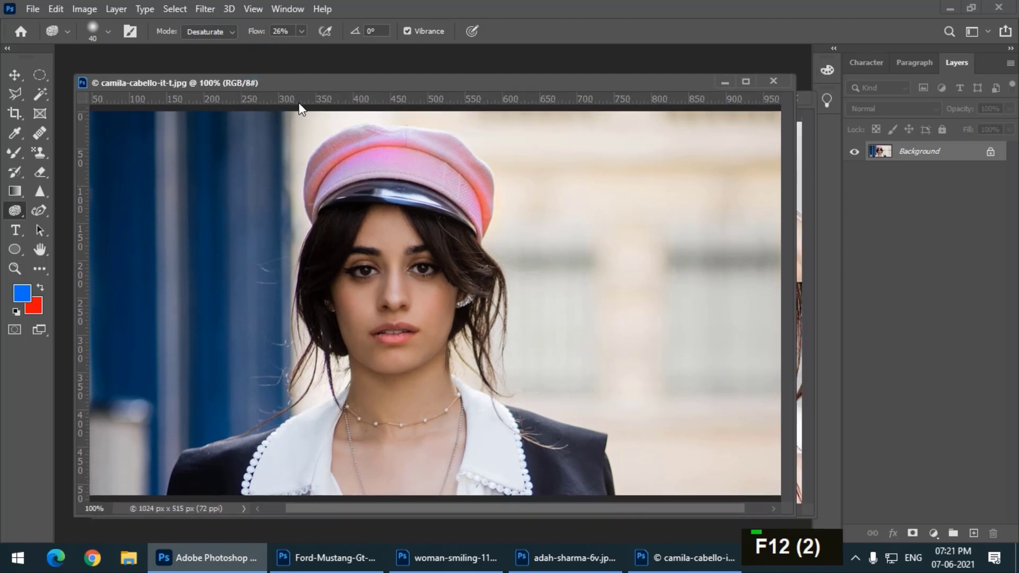
{"action": "left_click", "coordinate": [32, 9]}
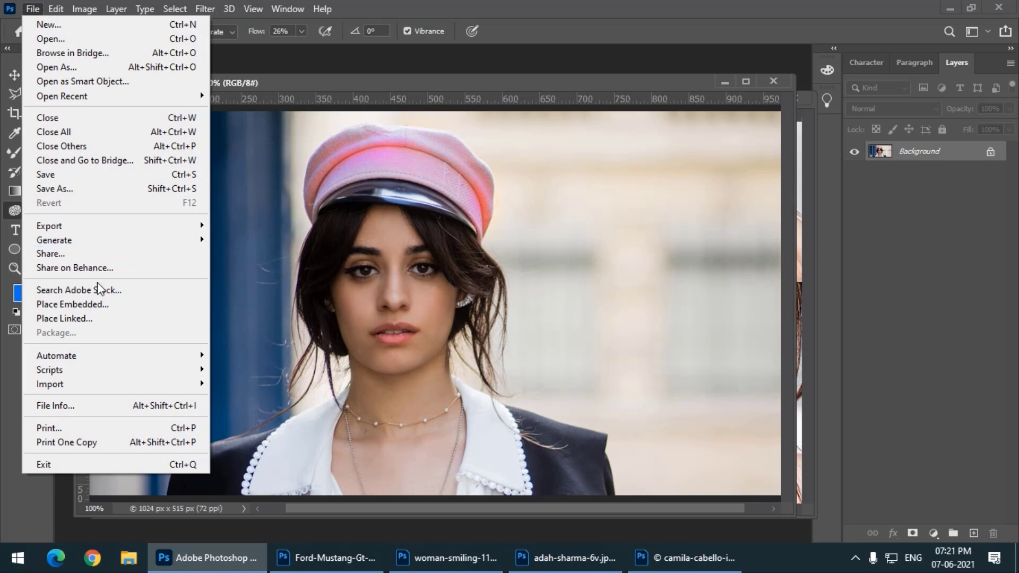
{"action": "left_click", "coordinate": [393, 79]}
Enlarge the Sponge brush size to 70.
{"action": "key", "text": "bracketright"}
{"action": "key", "text": "bracketright"}
{"action": "key", "text": "bracketright"}
{"action": "key", "text": "bracketright"}
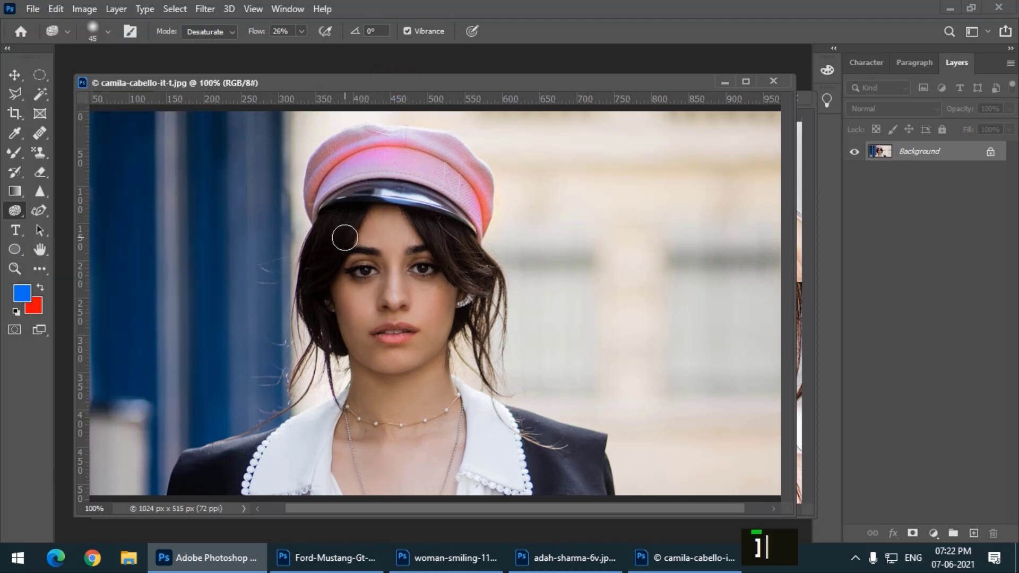
Restore the portrait to its original snapshot in the document history and close the history list.
{"action": "left_click", "coordinate": [279, 8]}
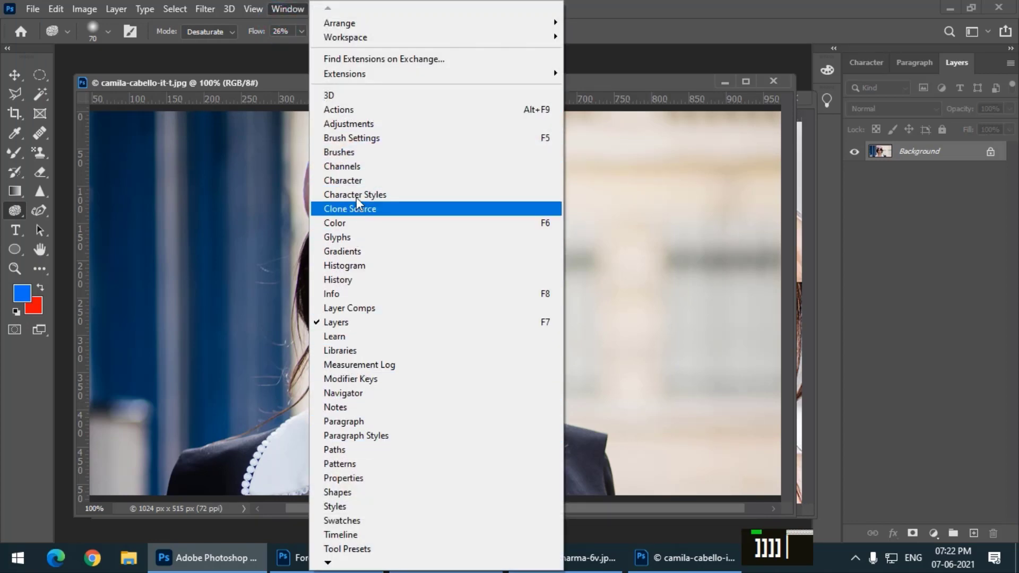
{"action": "left_click", "coordinate": [351, 280]}
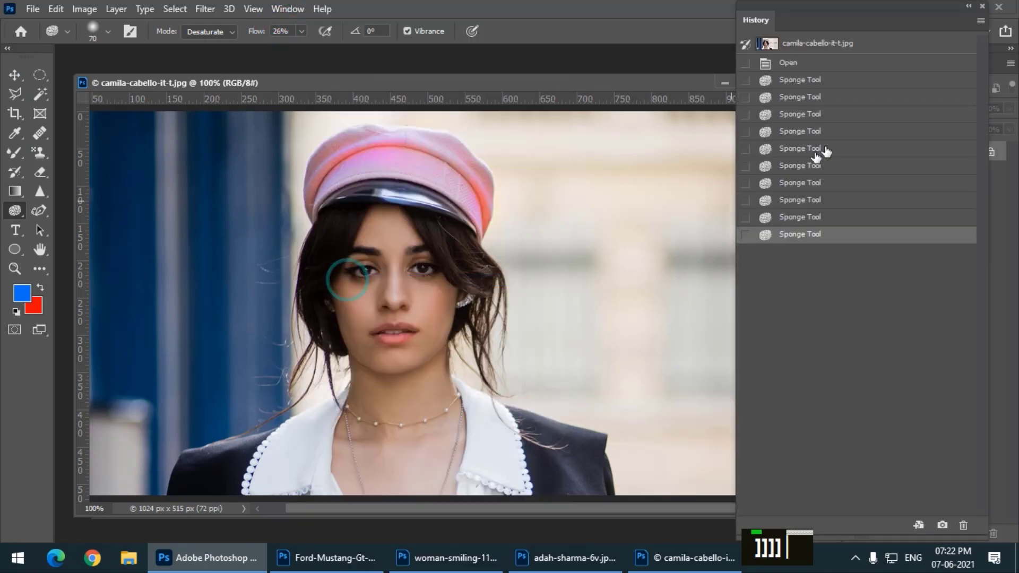
{"action": "left_click", "coordinate": [825, 42]}
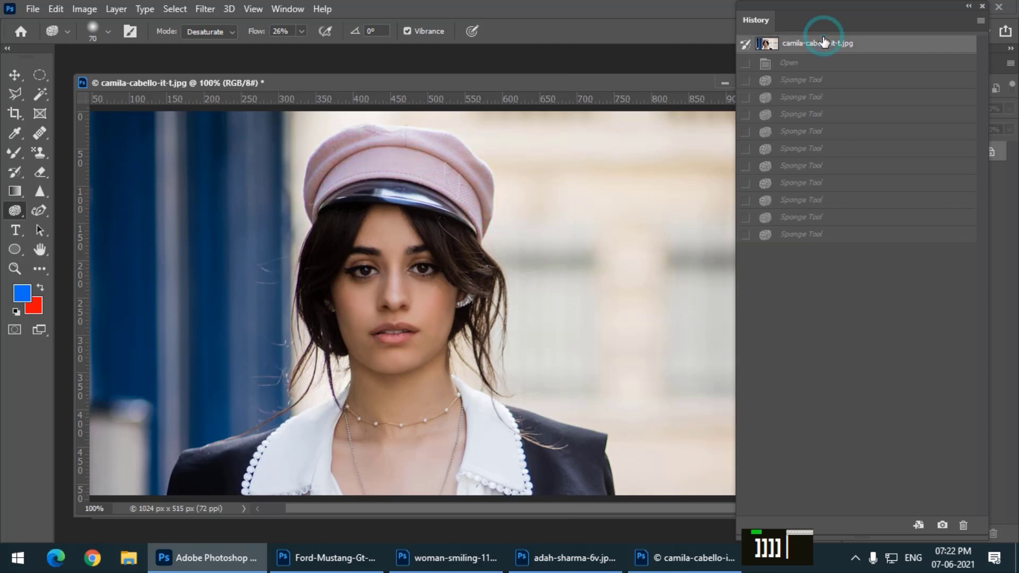
{"action": "left_click", "coordinate": [983, 6]}
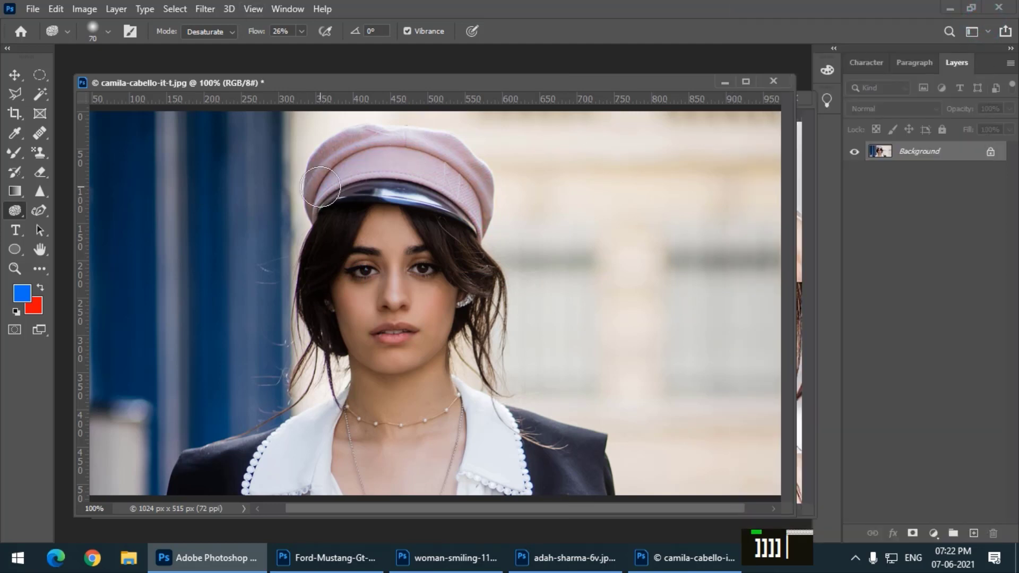
Enlarge the Sponge brush size to 200.
{"action": "key", "text": "bracketright"}
{"action": "key", "text": "bracketright"}
{"action": "key", "text": "bracketright"}
{"action": "key", "text": "bracketright"}
{"action": "key", "text": "bracketright"}
{"action": "key", "text": "bracketright"}
{"action": "key", "text": "bracketright"}
{"action": "key", "text": "bracketright"}
{"action": "key", "text": "bracketright"}
{"action": "key", "text": "bracketright"}
{"action": "key", "text": "bracketright"}
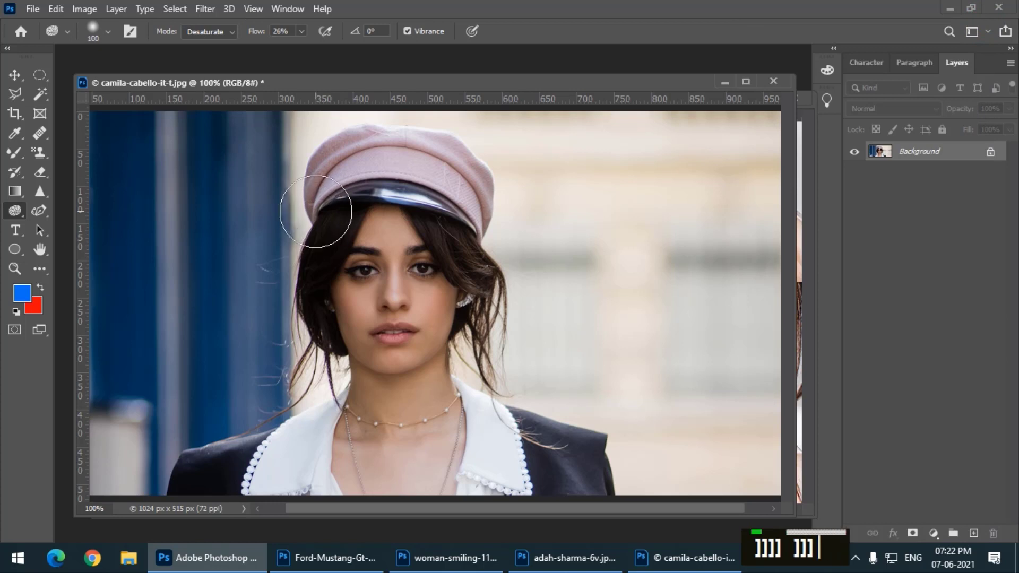
Desaturate the cap, face, collar and surrounding background, and revert the image to its saved version with the Sponge tool still selected.
{"action": "mouse_move", "coordinate": [599, 165]}
{"action": "left_mouse_down"}
{"action": "mouse_move", "coordinate": [376, 210]}
{"action": "mouse_move", "coordinate": [622, 160]}
{"action": "mouse_move", "coordinate": [716, 264]}
{"action": "mouse_move", "coordinate": [691, 369]}
{"action": "mouse_move", "coordinate": [325, 475]}
{"action": "mouse_move", "coordinate": [167, 467]}
{"action": "mouse_move", "coordinate": [375, 196]}
{"action": "mouse_move", "coordinate": [593, 251]}
{"action": "mouse_move", "coordinate": [310, 414]}
{"action": "mouse_move", "coordinate": [220, 285]}
{"action": "mouse_move", "coordinate": [105, 227]}
{"action": "mouse_move", "coordinate": [214, 323]}
{"action": "mouse_move", "coordinate": [317, 351]}
{"action": "mouse_move", "coordinate": [677, 189]}
{"action": "mouse_move", "coordinate": [299, 384]}
{"action": "mouse_move", "coordinate": [496, 328]}
{"action": "mouse_move", "coordinate": [576, 229]}
{"action": "mouse_move", "coordinate": [469, 262]}
{"action": "mouse_move", "coordinate": [566, 207]}
{"action": "mouse_move", "coordinate": [646, 397]}
{"action": "mouse_move", "coordinate": [408, 443]}
{"action": "mouse_move", "coordinate": [637, 358]}
{"action": "mouse_move", "coordinate": [365, 351]}
{"action": "mouse_move", "coordinate": [230, 323]}
{"action": "mouse_move", "coordinate": [171, 329]}
{"action": "mouse_move", "coordinate": [166, 196]}
{"action": "mouse_move", "coordinate": [361, 329]}
{"action": "mouse_move", "coordinate": [384, 468]}
{"action": "left_mouse_up"}
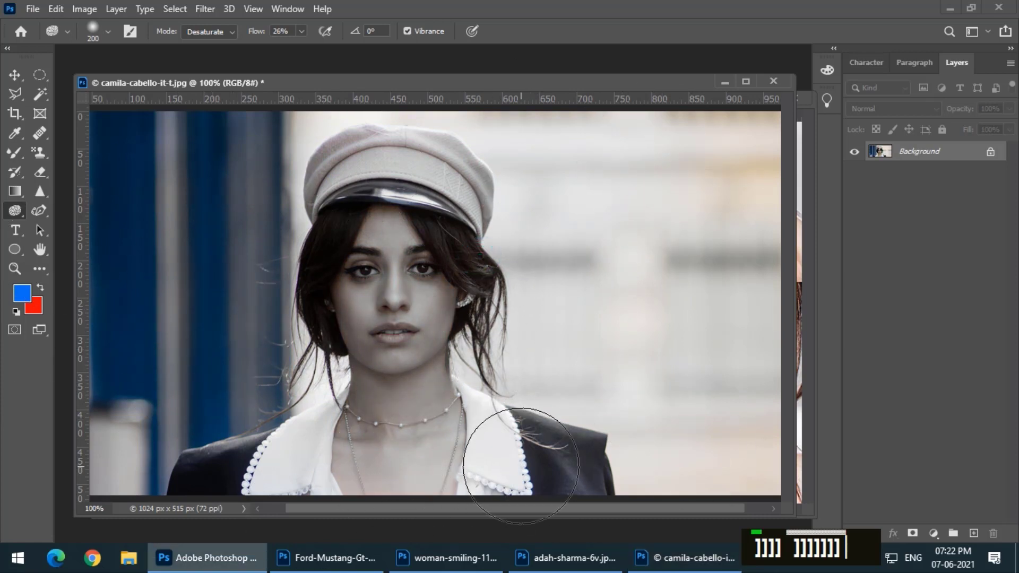
{"action": "key", "text": "F12"}
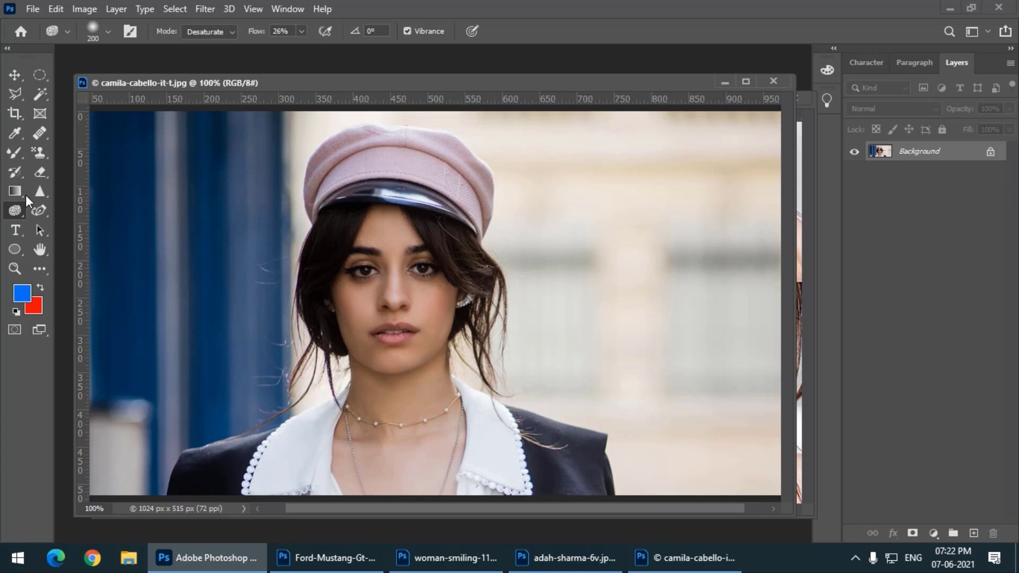
{"action": "right_click", "coordinate": [18, 209]}
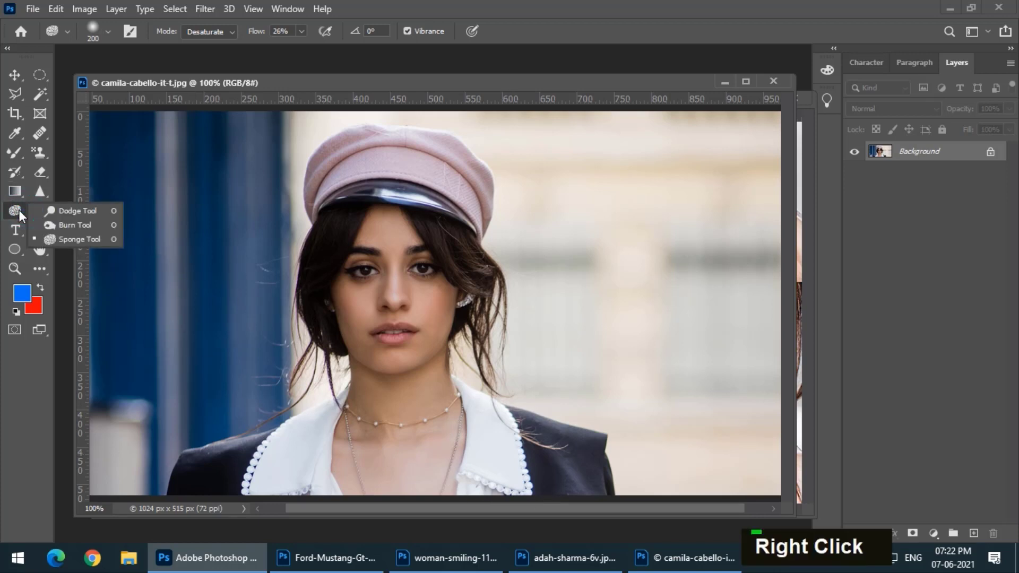
{"action": "left_click", "coordinate": [74, 239]}
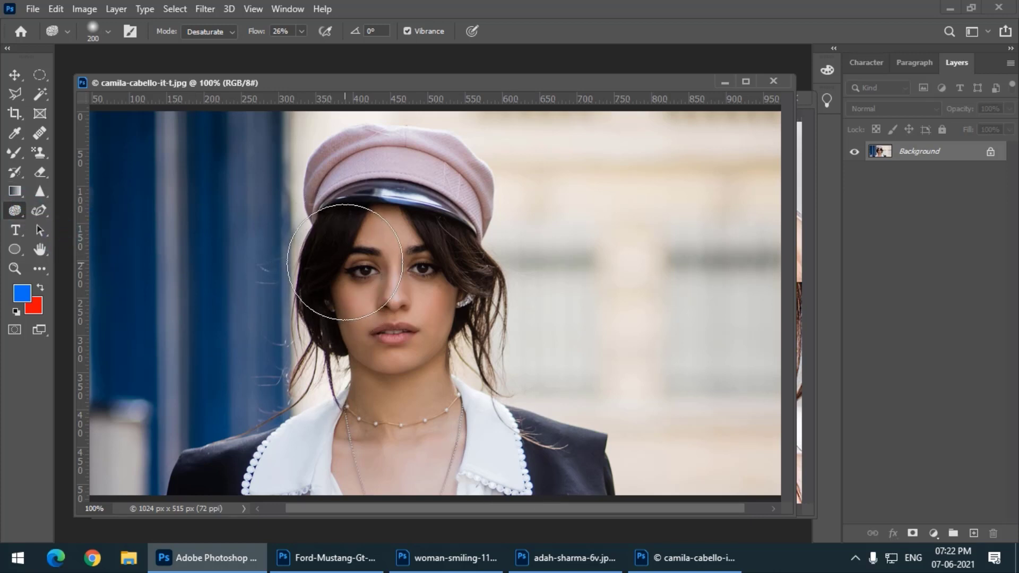